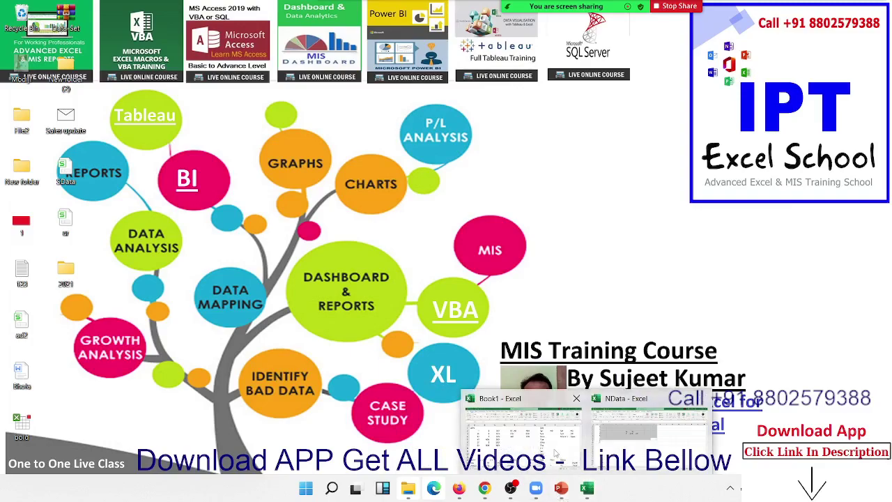
- Close the Book1 workbook without saving
click(561, 422)
click(481, 272)
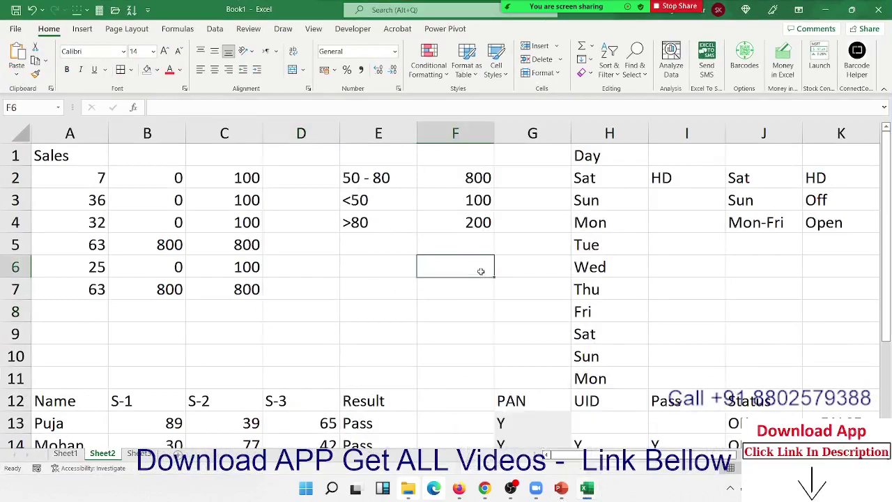
click(879, 9)
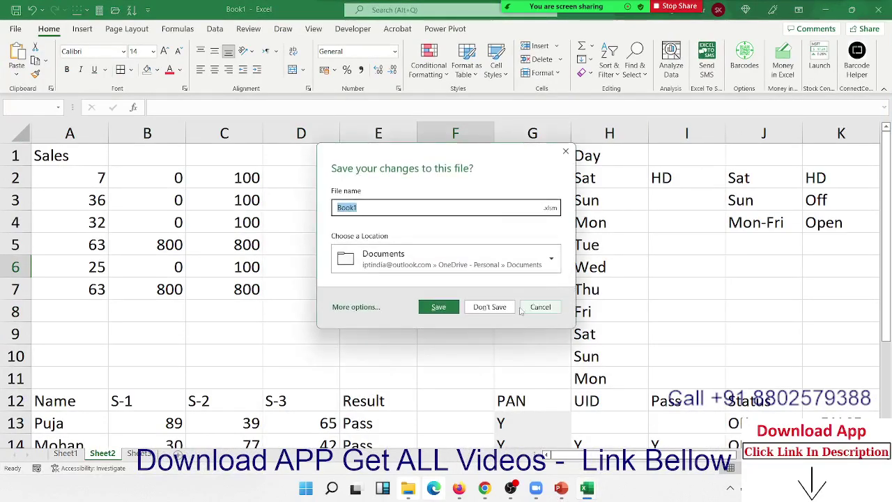
click(490, 307)
mouse_move(587, 489)
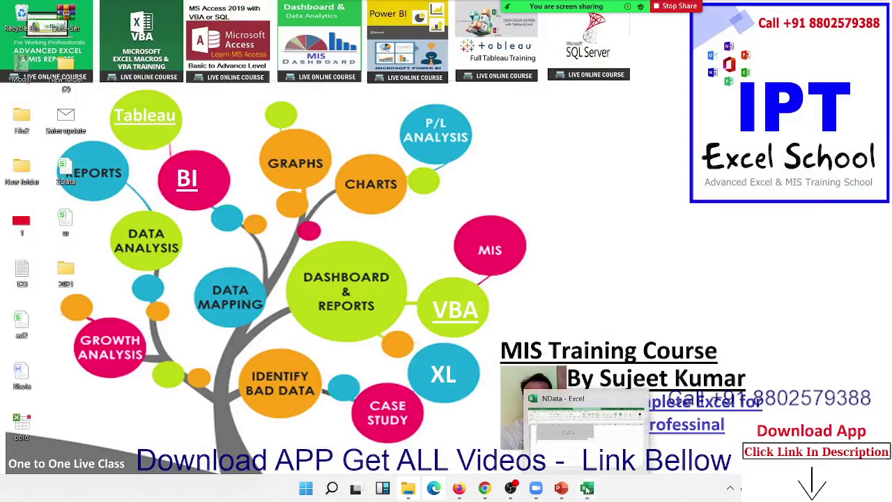
- Close the NData workbook without saving and bring up the Start menu
click(591, 458)
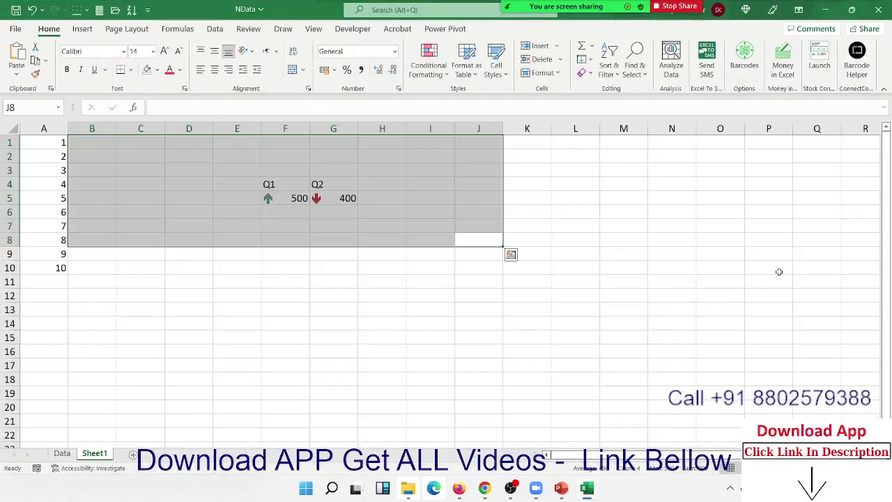
click(877, 10)
click(445, 268)
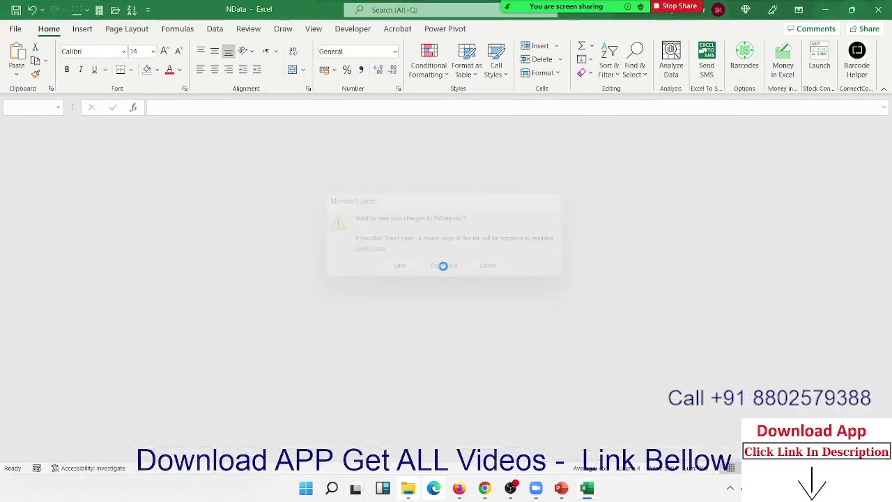
key(super)
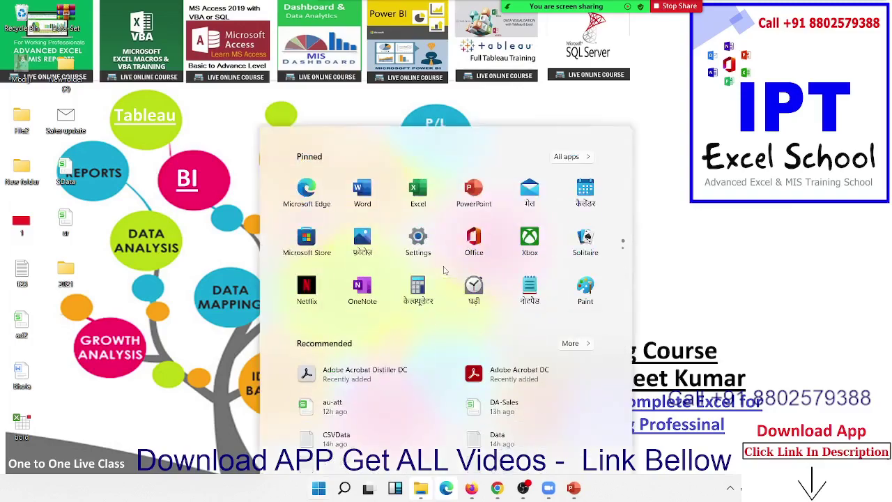
- Launch Excel with a blank workbook and confirm Queries & Connections lists 0 queries
click(417, 147)
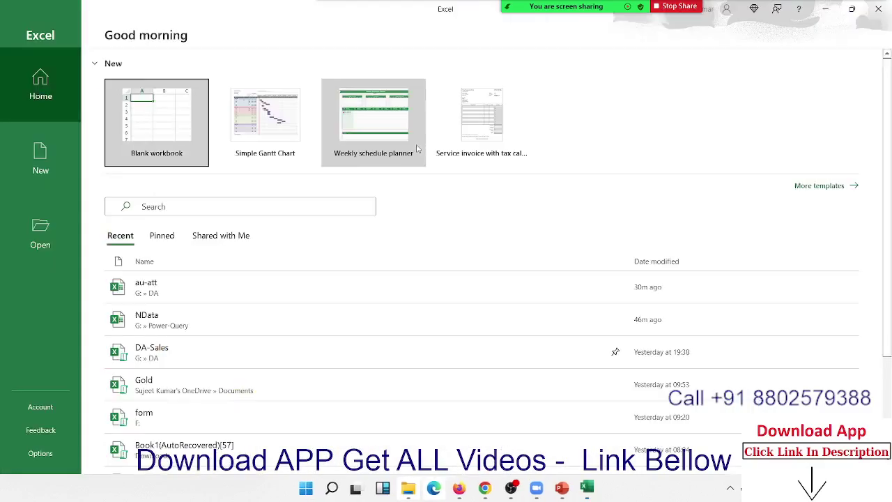
click(175, 118)
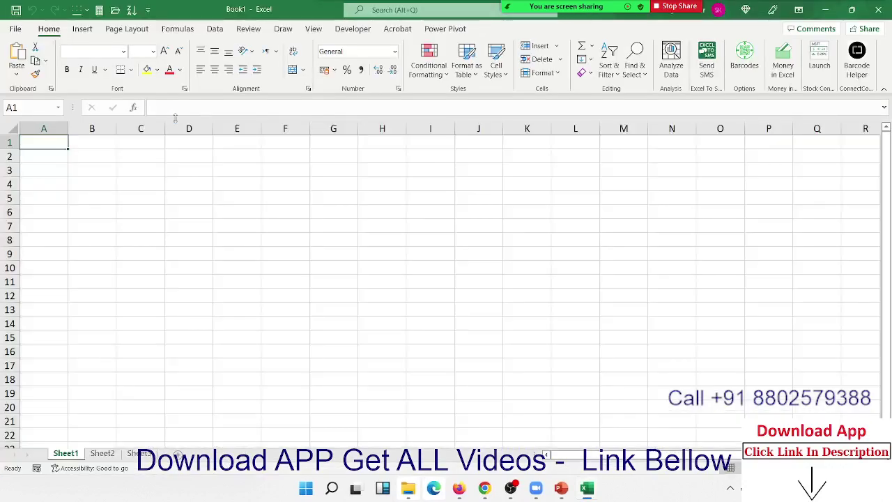
click(216, 30)
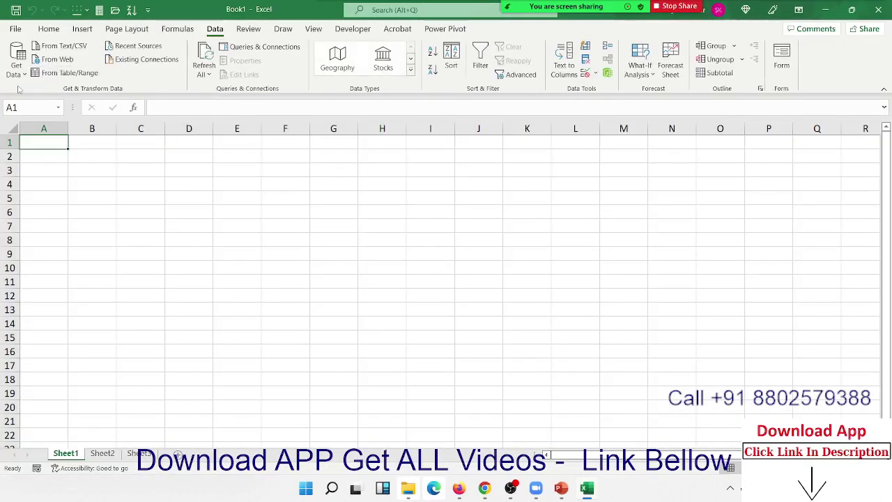
click(19, 76)
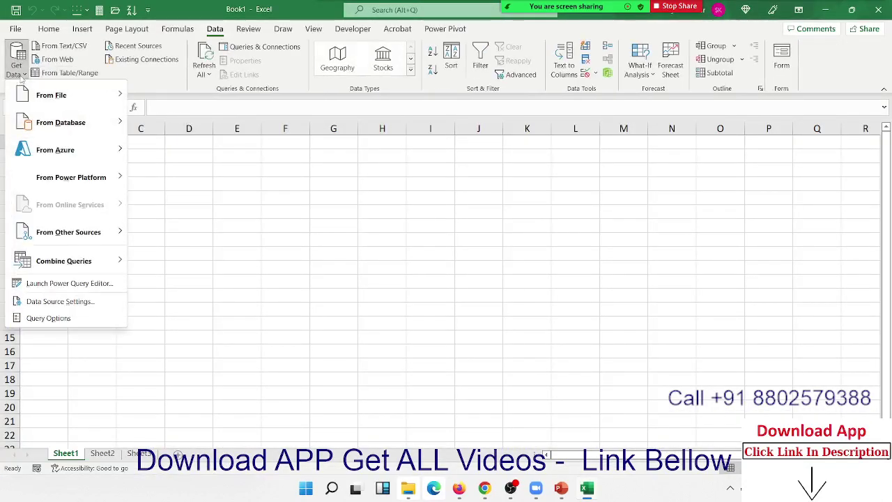
mouse_move(51, 95)
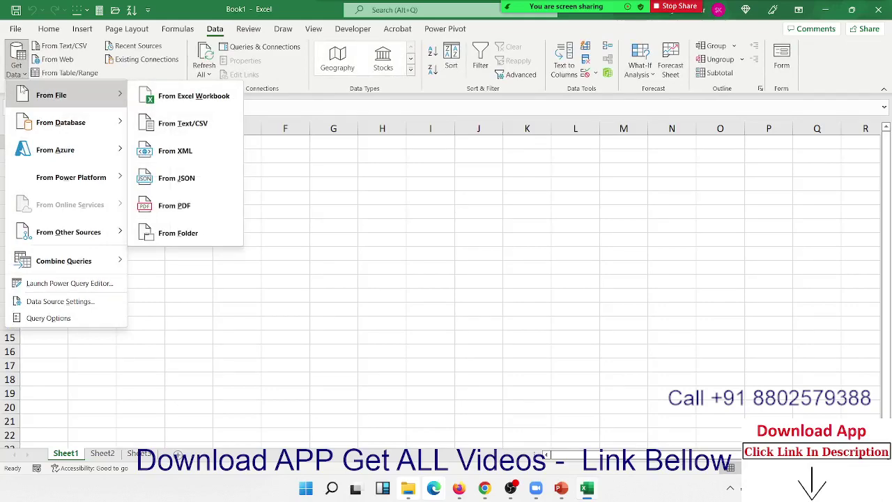
click(332, 190)
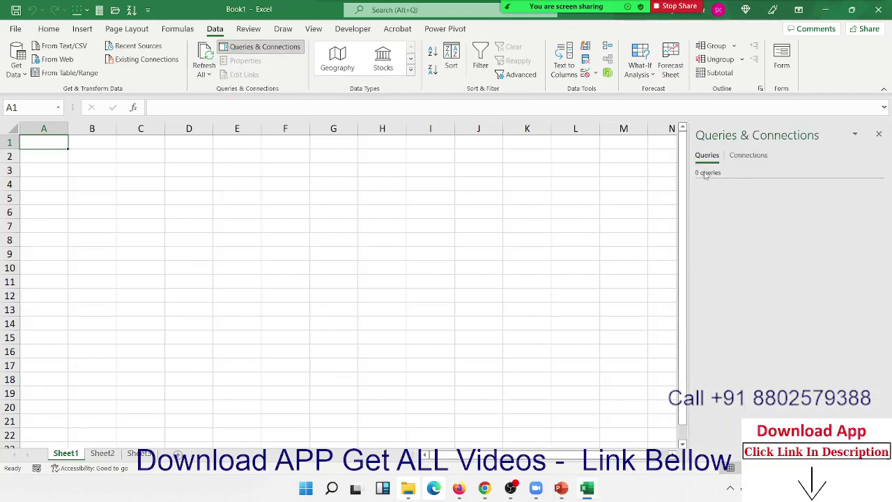
click(879, 135)
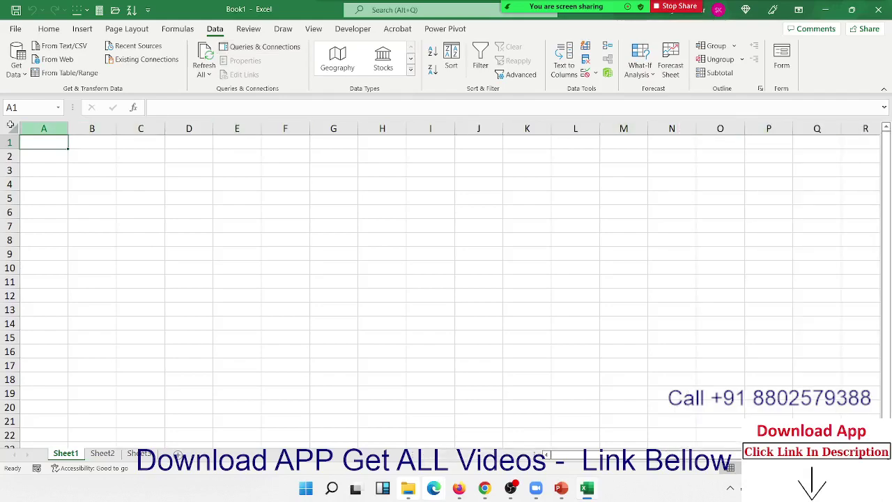
- Show the Get Data > From File import sources on the Data tab
click(18, 70)
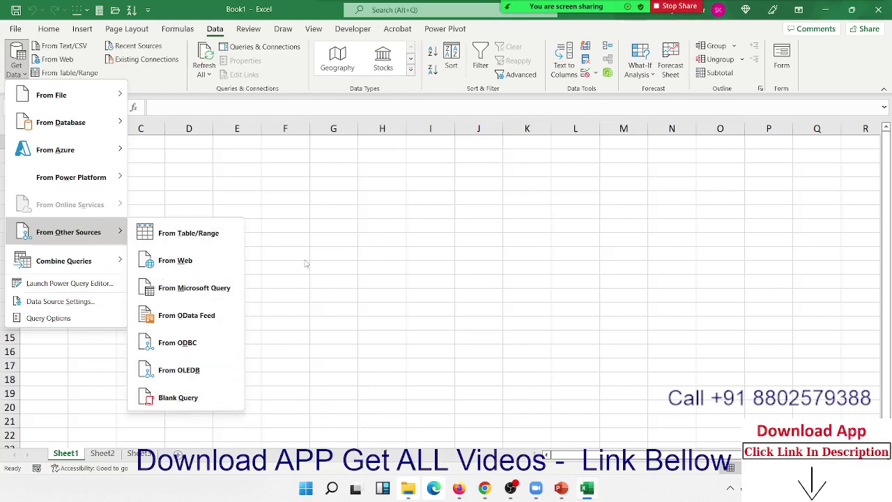
mouse_move(52, 95)
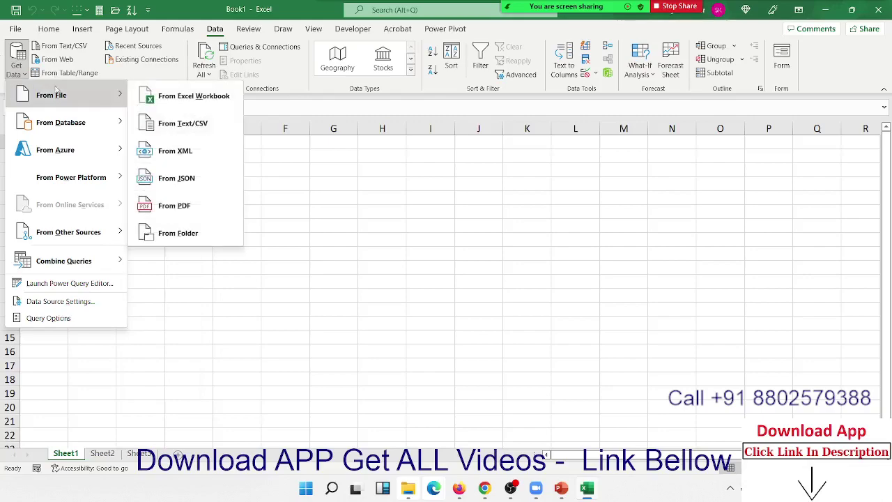
- Import the NData workbook from G:\Power-Query using From Excel Workbook
click(179, 110)
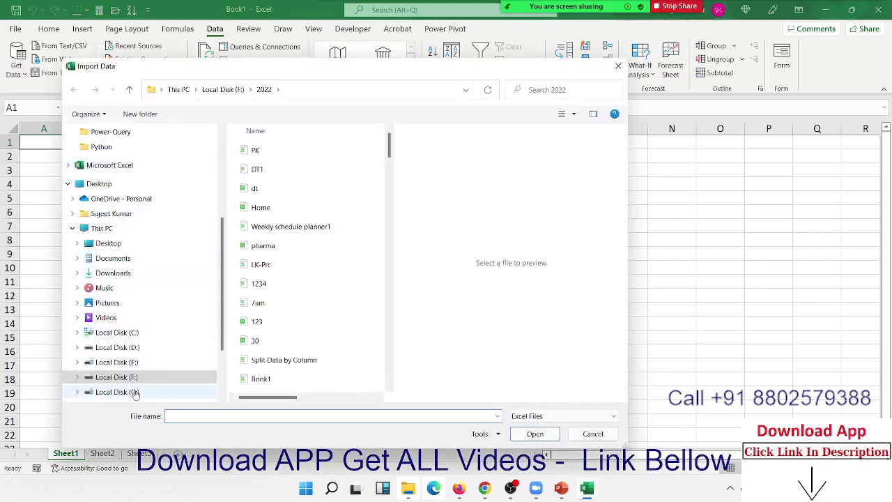
click(135, 392)
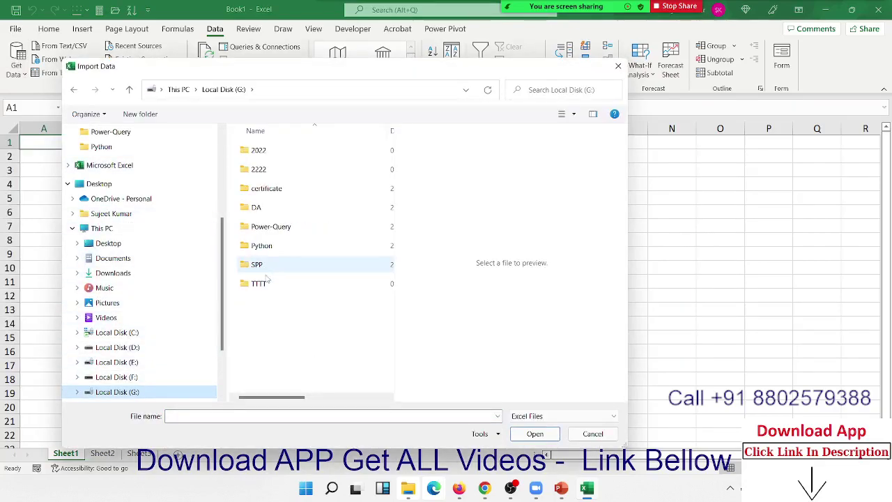
double_click(270, 227)
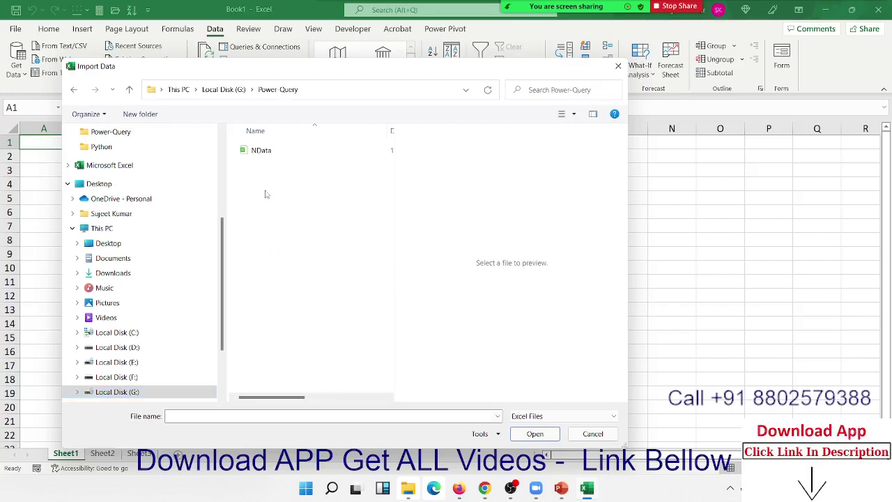
click(264, 154)
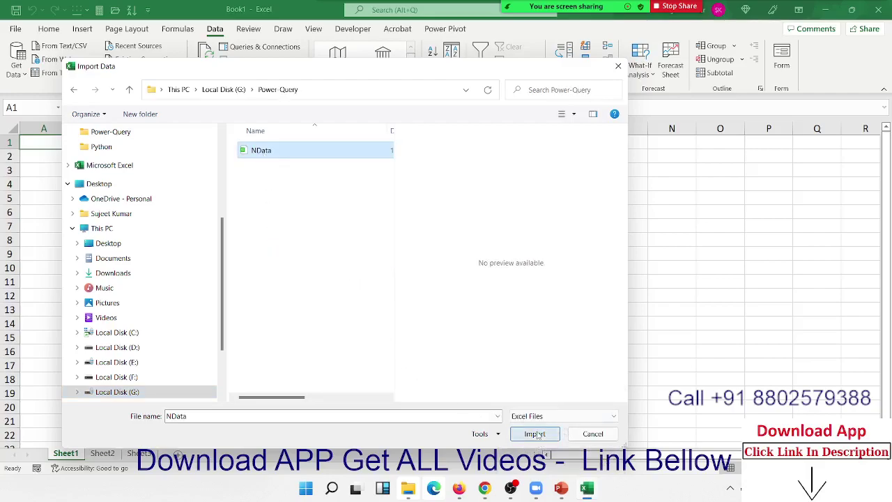
click(534, 434)
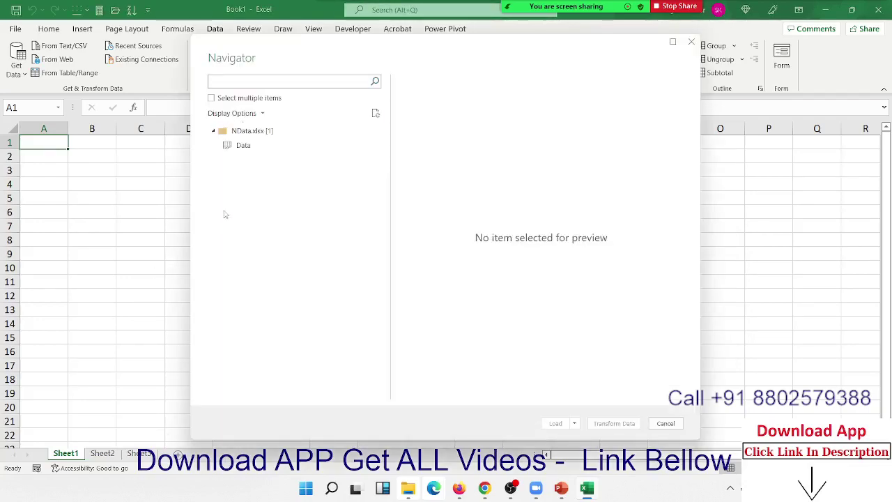
- Select the Data table in Navigator and open it in the Power Query Editor
click(231, 144)
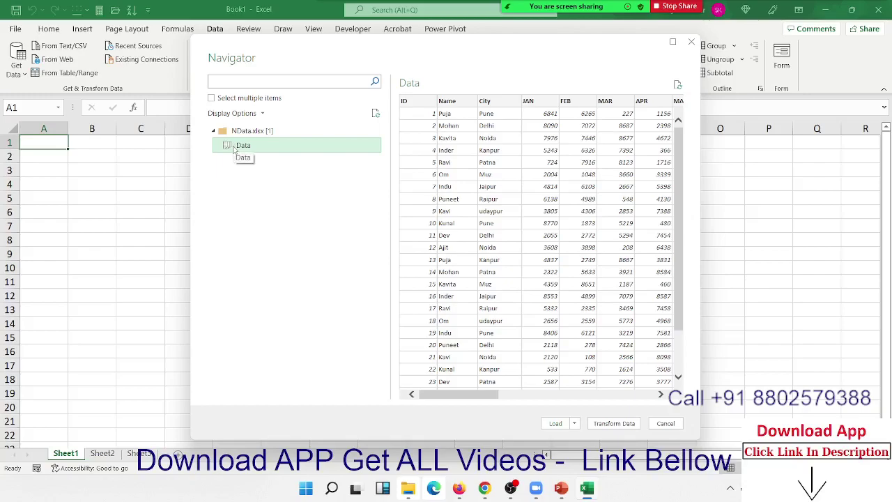
click(241, 98)
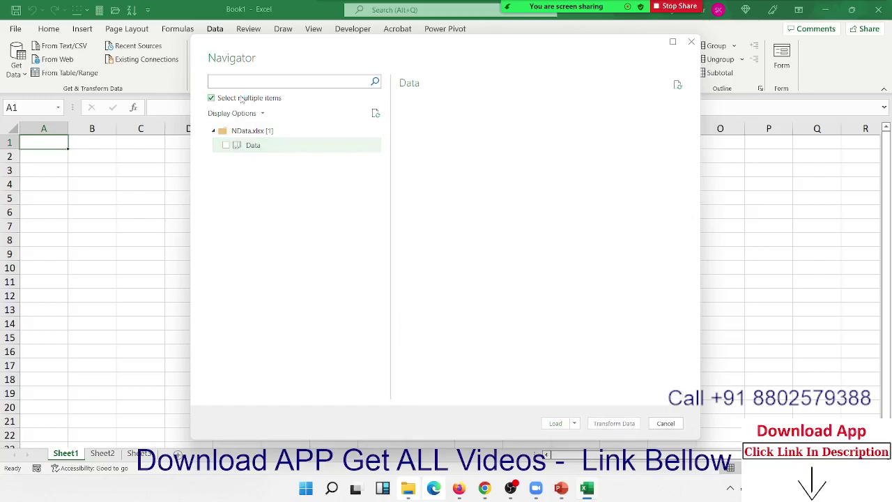
click(241, 98)
click(258, 152)
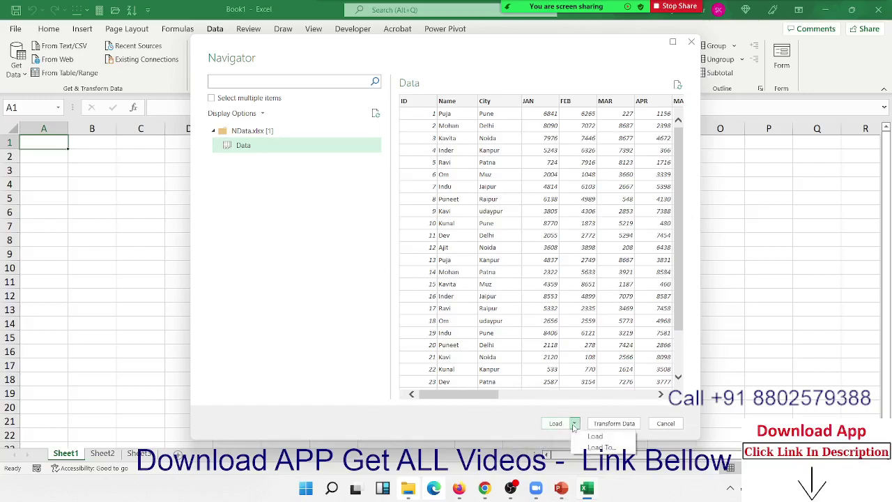
click(610, 424)
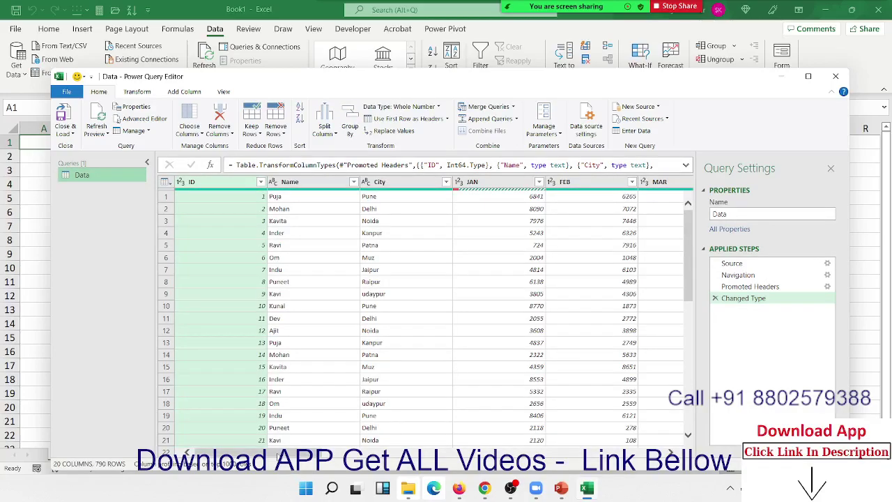
- Close & Load the Data query into a new Data sheet and close the queries pane
mouse_move(258, 453)
mouse_down()
mouse_move(635, 446)
mouse_move(263, 440)
mouse_up()
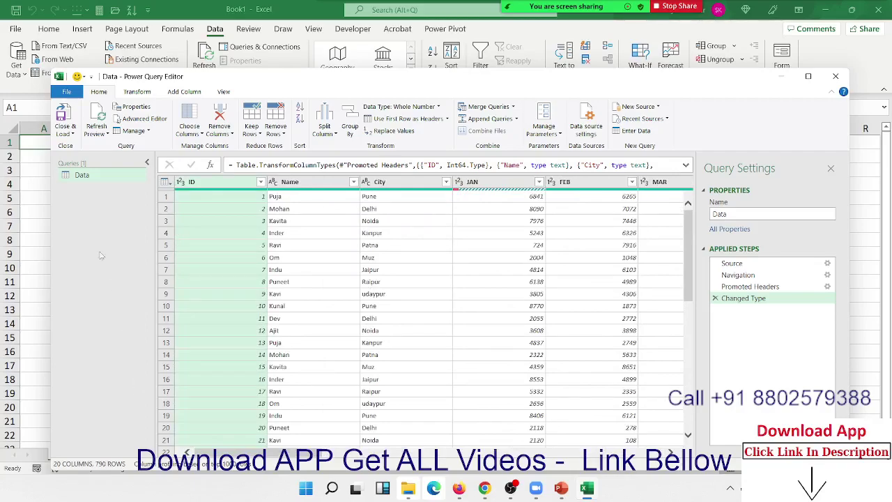
click(72, 133)
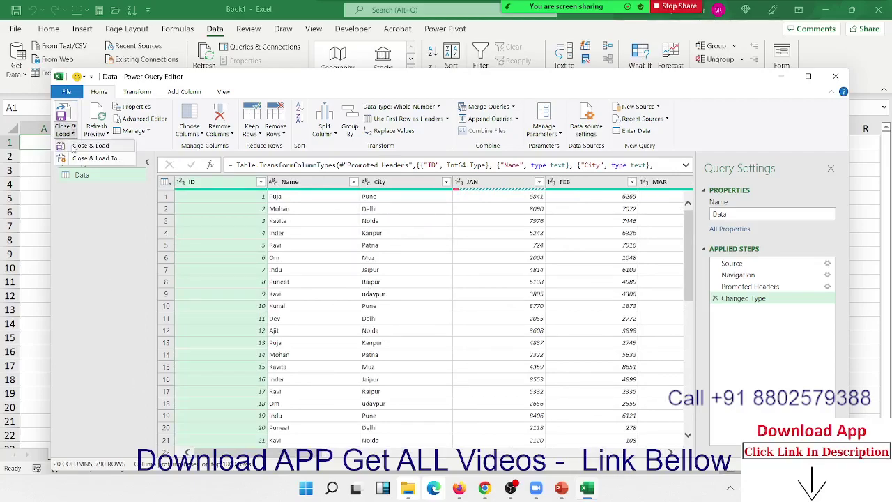
click(89, 146)
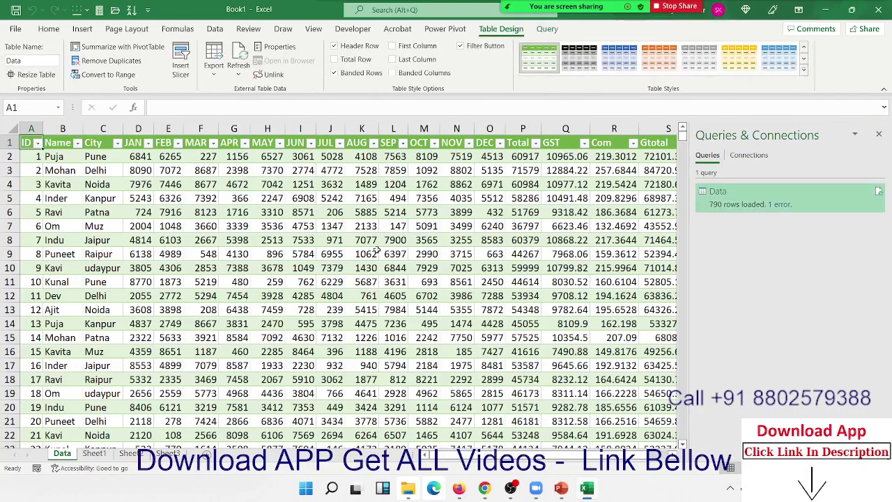
click(488, 209)
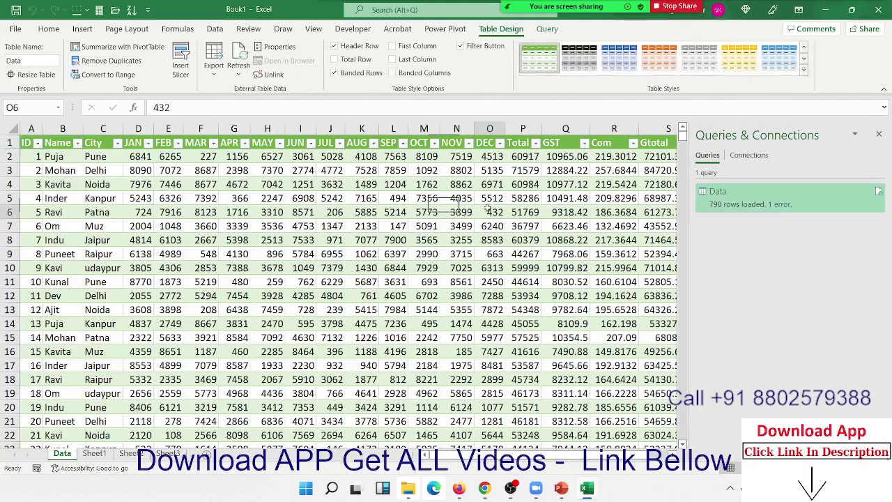
click(878, 133)
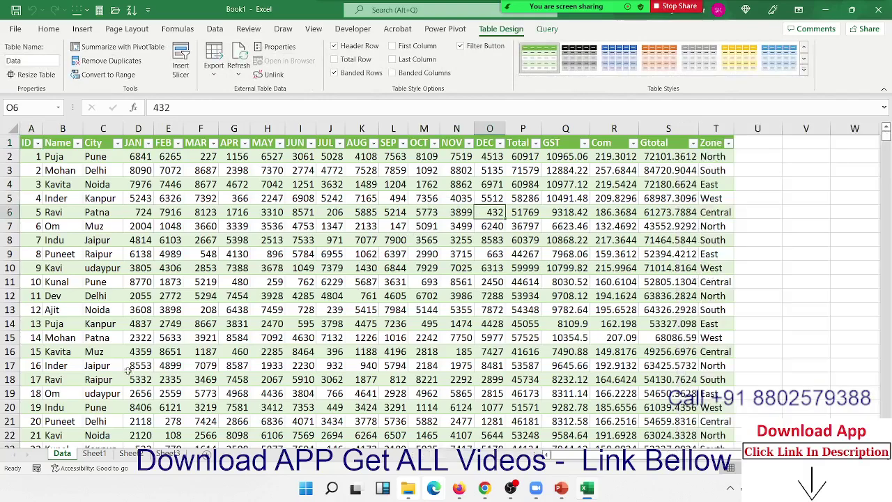
- Return to Sheet1, show Get Data's From File sources, and bring File Explorer forward
click(105, 457)
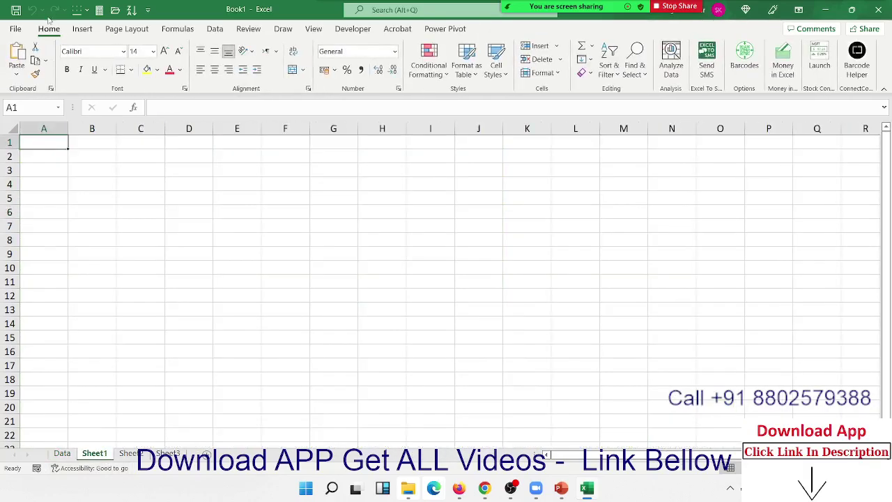
click(215, 28)
click(16, 62)
mouse_move(52, 95)
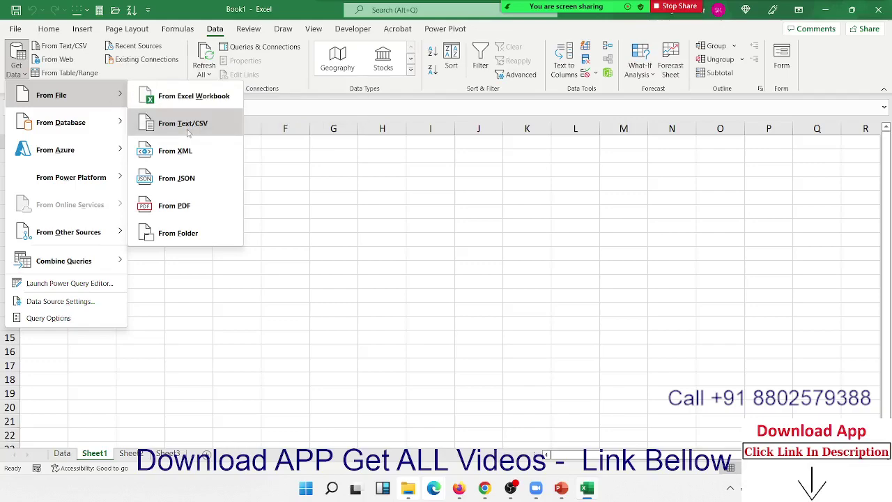
click(408, 490)
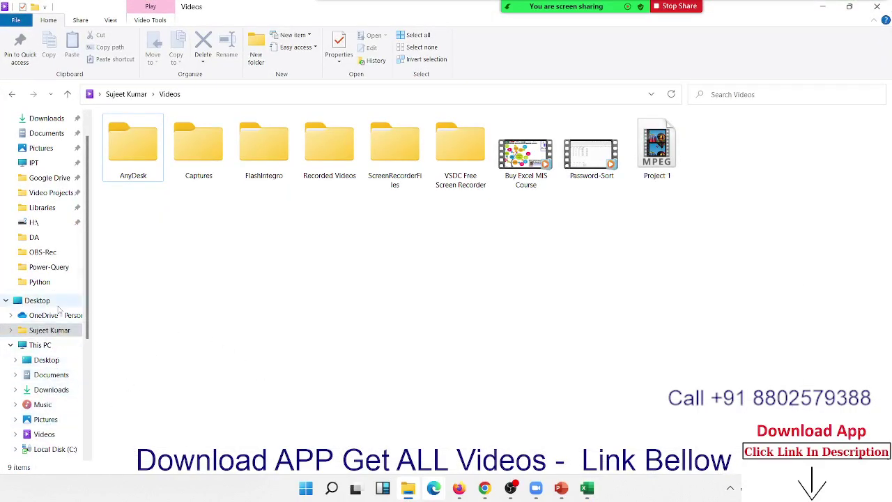
- Open CSVData from G:\Power-Query in Notepad and inspect its Name,Roll,City,Amt header
scroll(59, 310, down, 3)
click(62, 375)
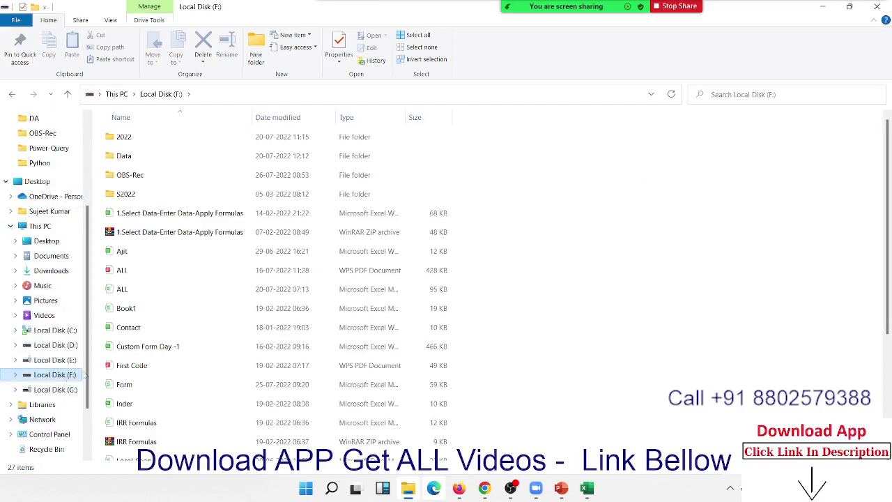
mouse_move(87, 387)
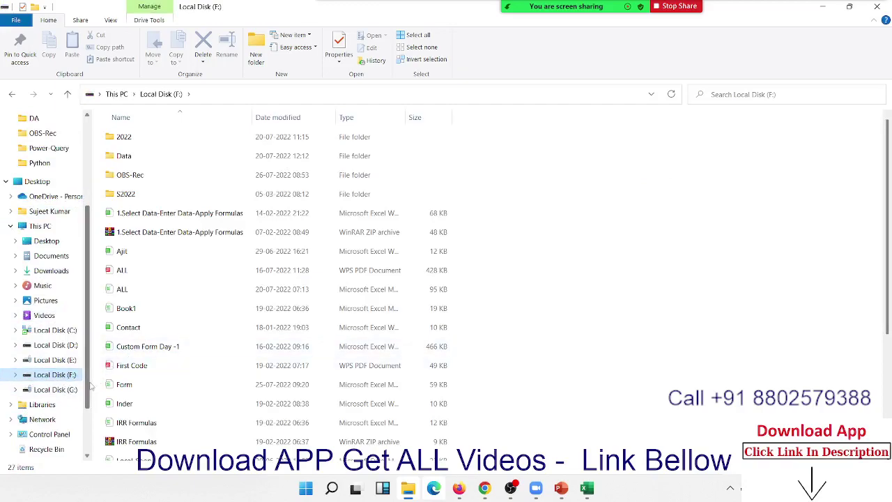
click(66, 390)
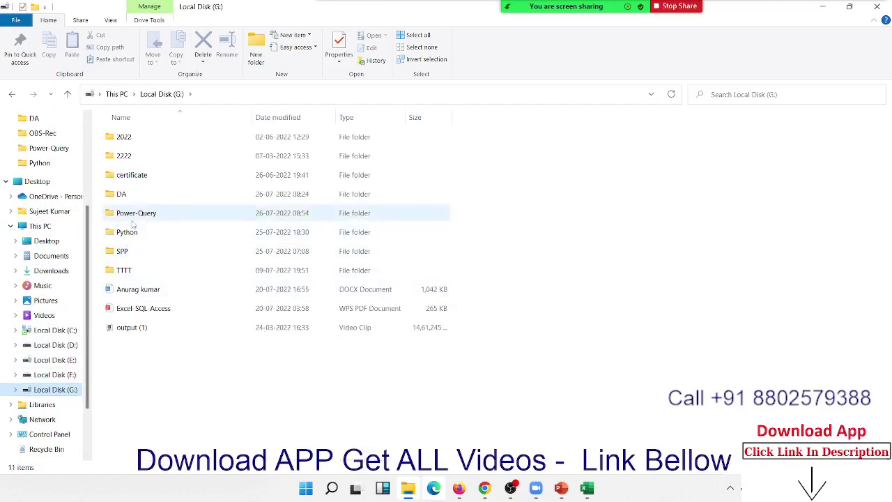
double_click(133, 220)
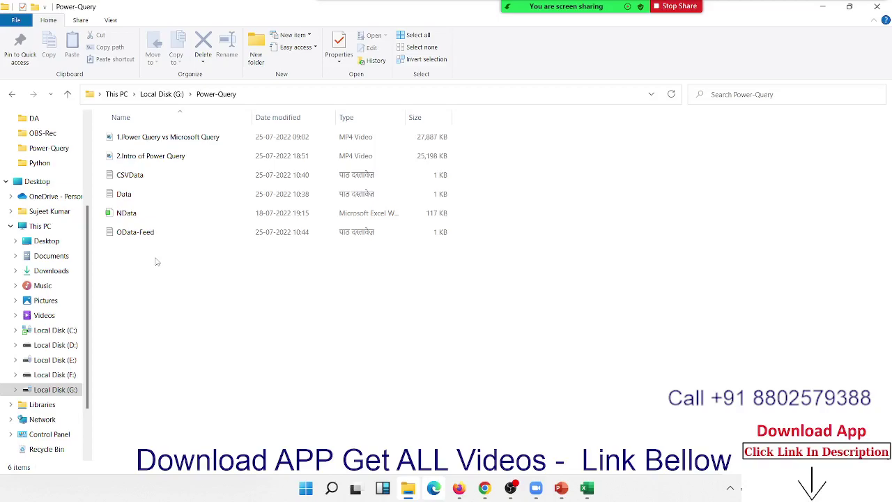
click(130, 179)
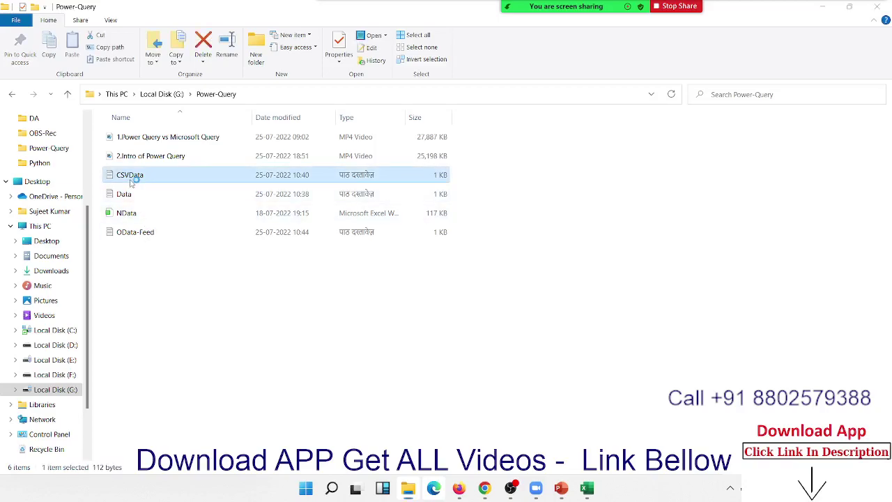
double_click(130, 179)
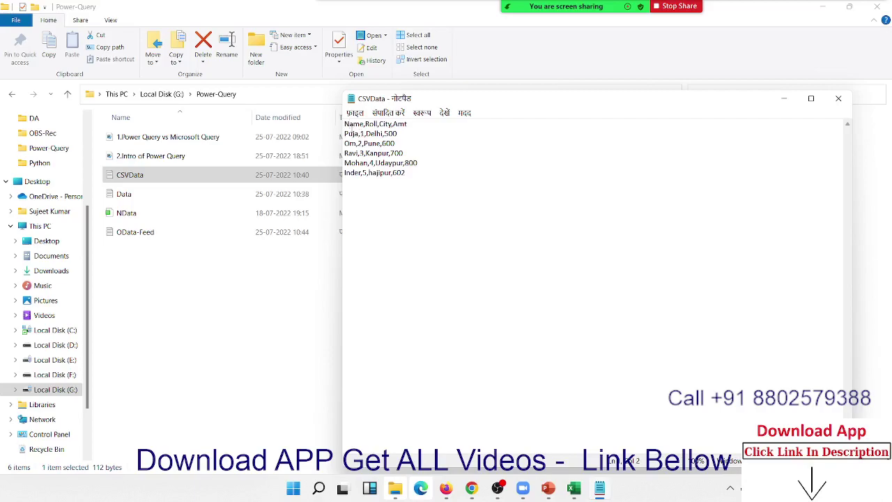
triple_click(376, 126)
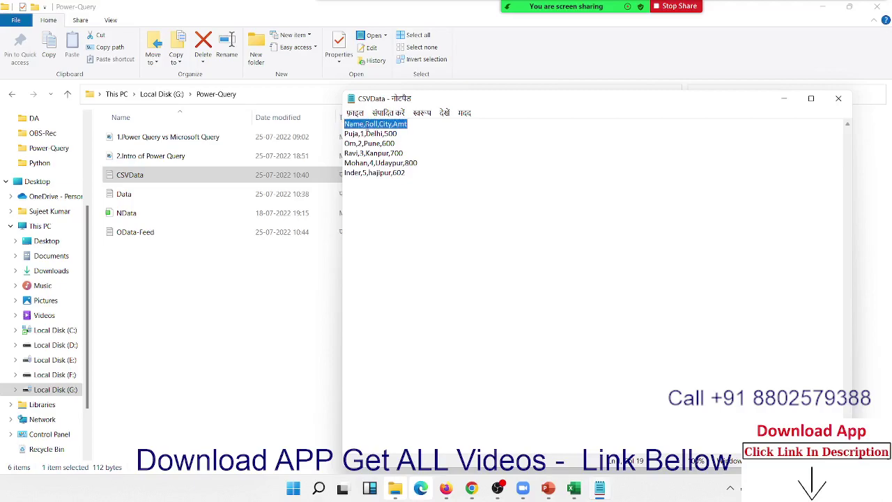
- View the tab-separated Data text file, close both files, and return to Excel
click(143, 203)
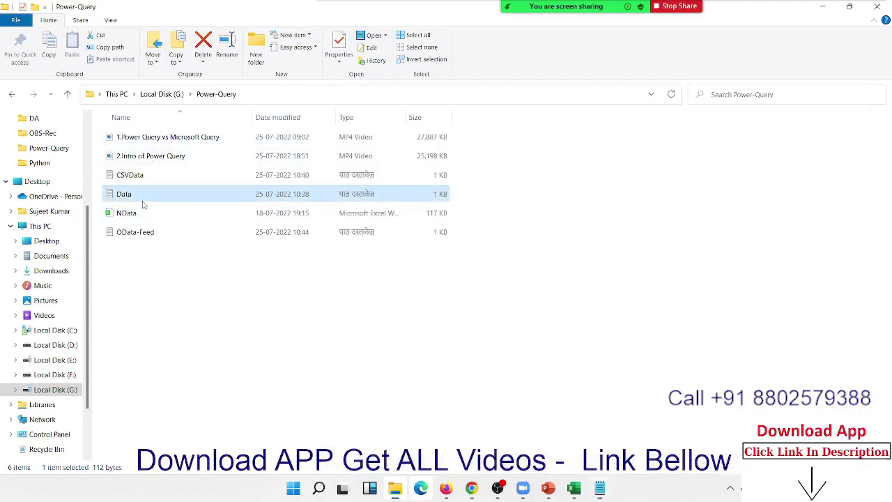
double_click(144, 202)
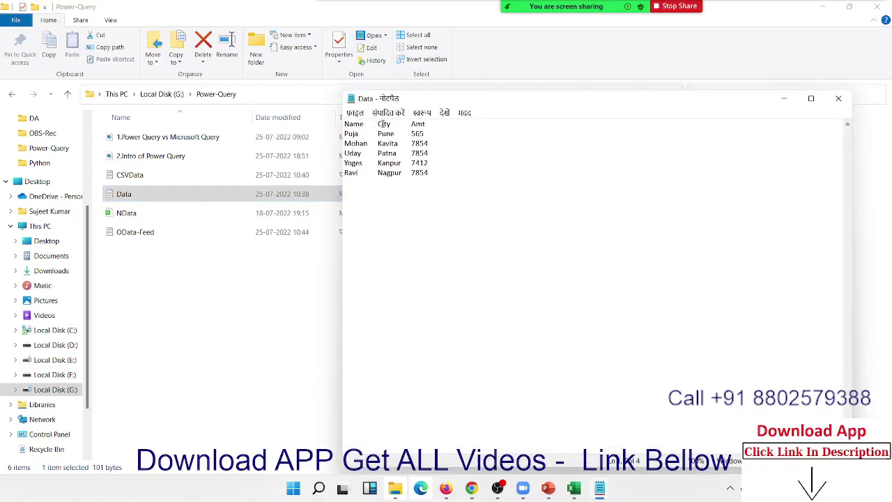
drag(369, 124, 376, 124)
click(839, 98)
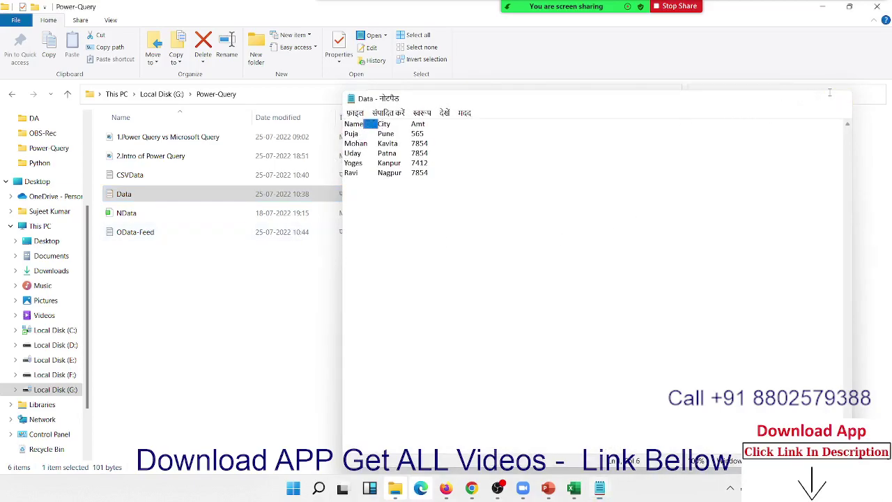
click(600, 487)
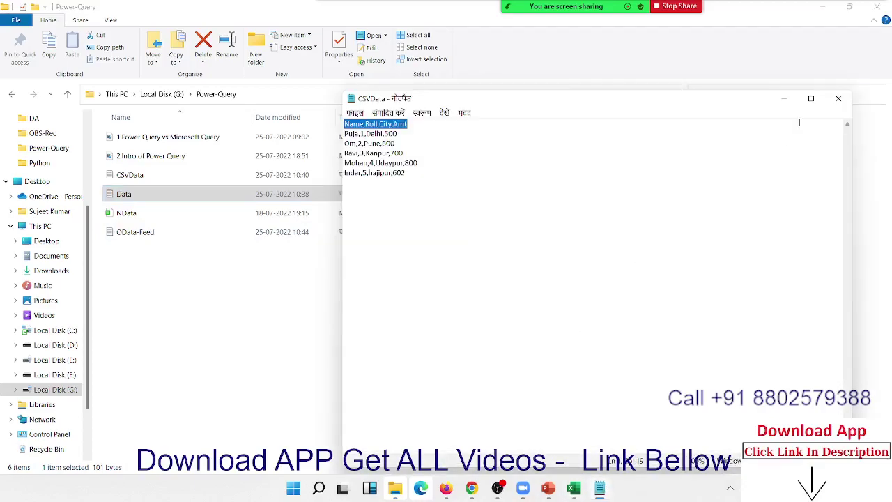
click(838, 99)
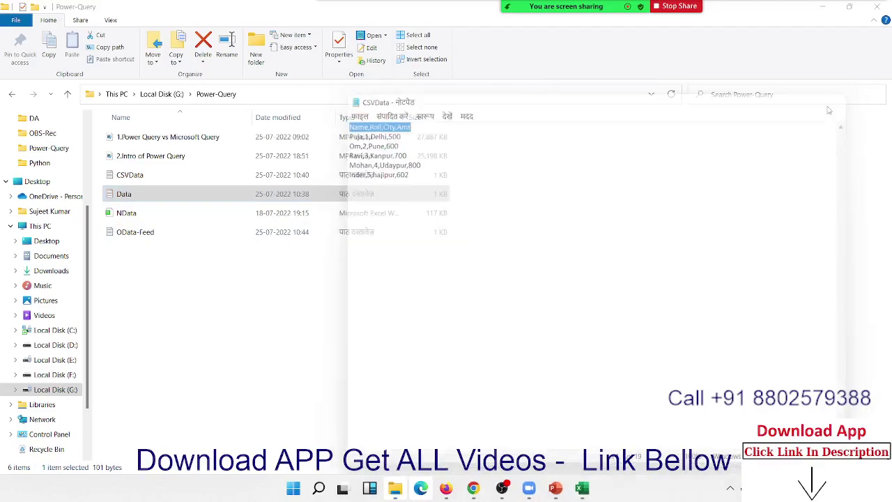
click(587, 488)
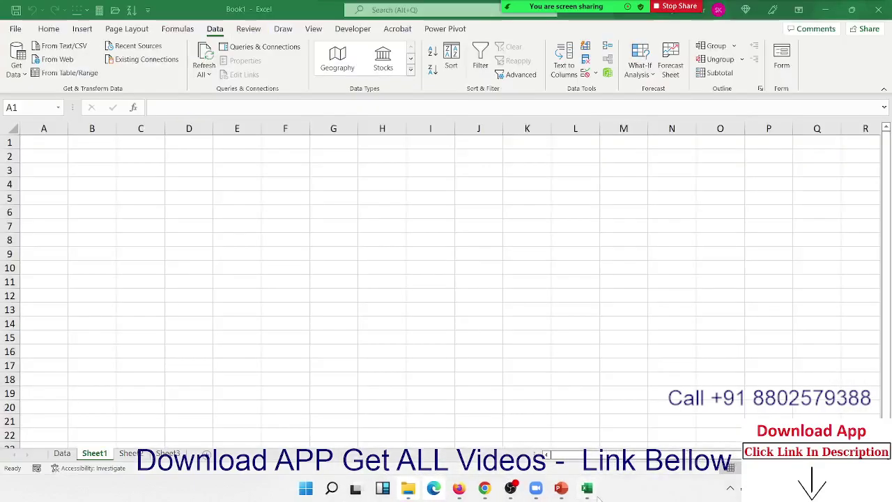
- Import CSVData.txt via From Text/CSV with Comma delimiter and open it in Power Query Editor
click(26, 73)
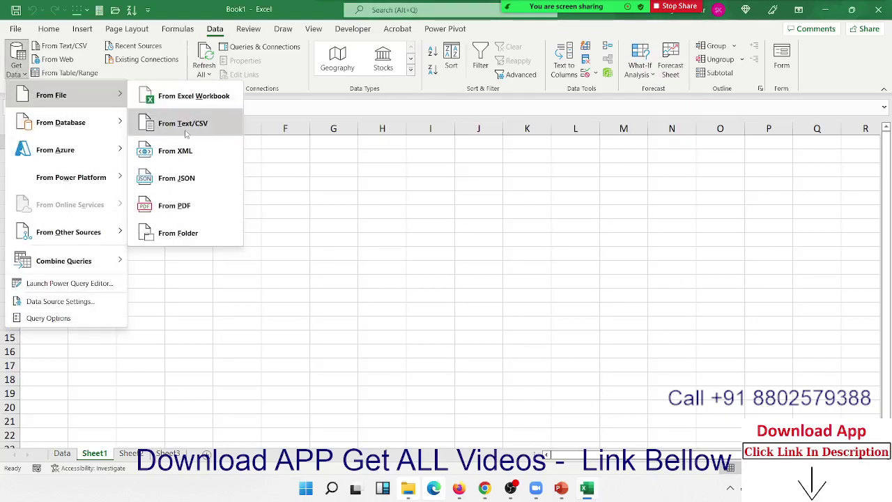
click(186, 125)
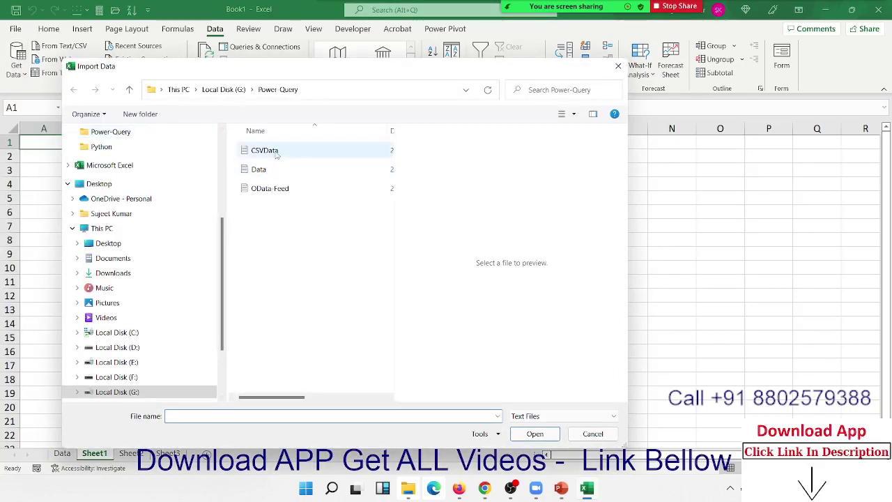
click(275, 152)
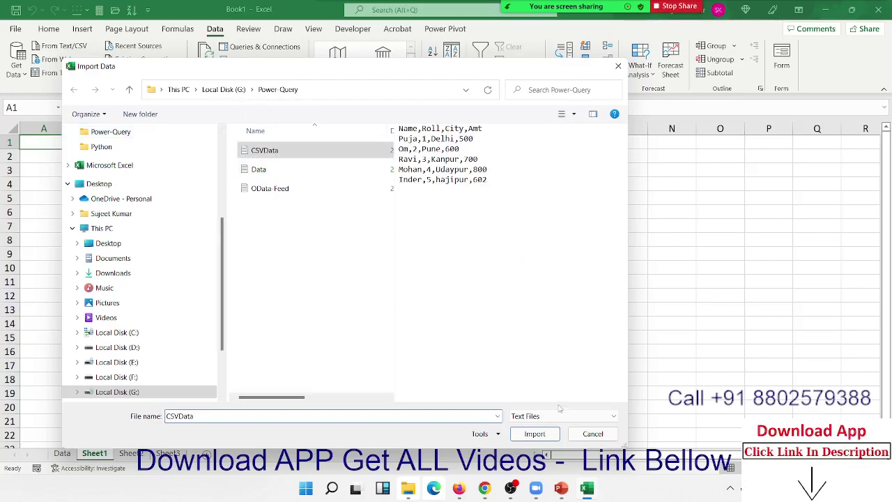
click(542, 436)
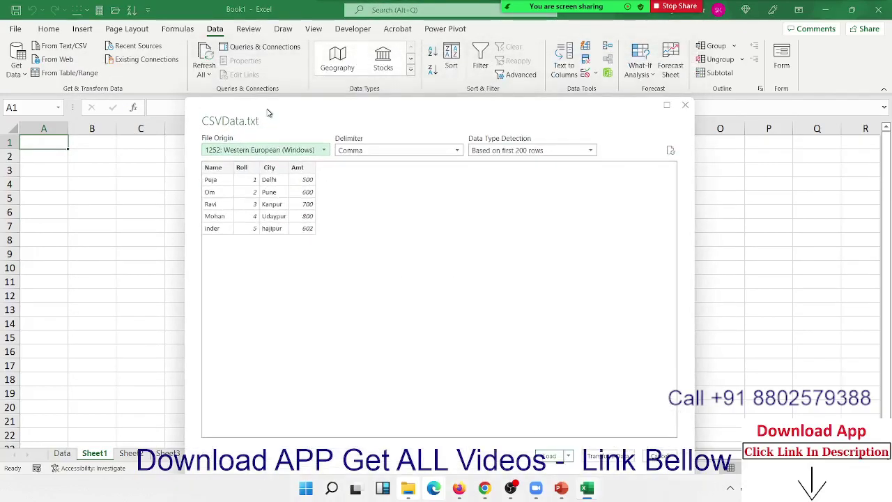
click(354, 130)
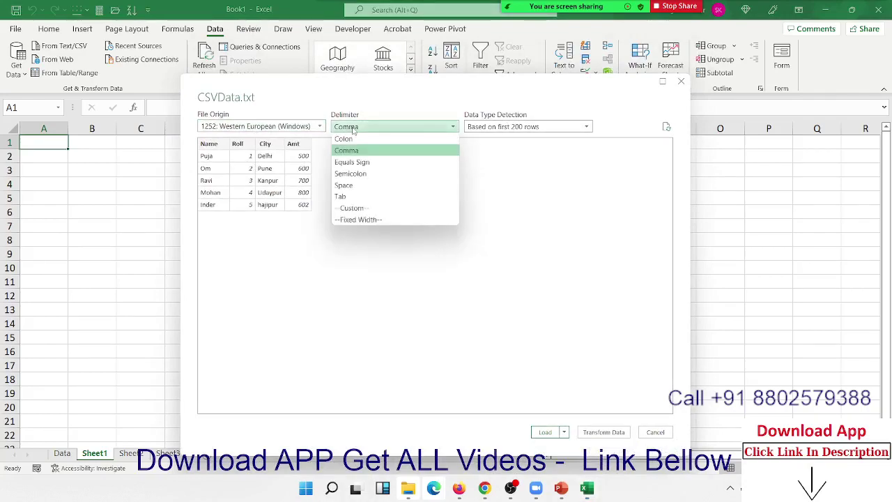
click(353, 131)
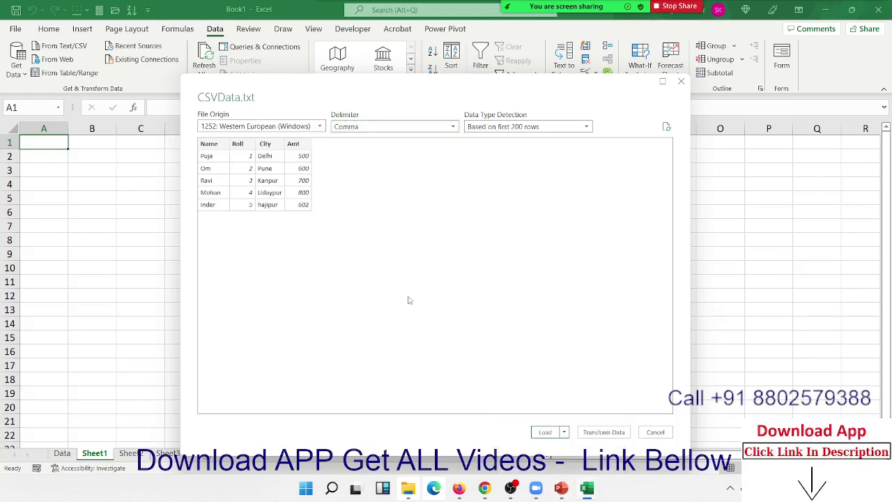
click(603, 432)
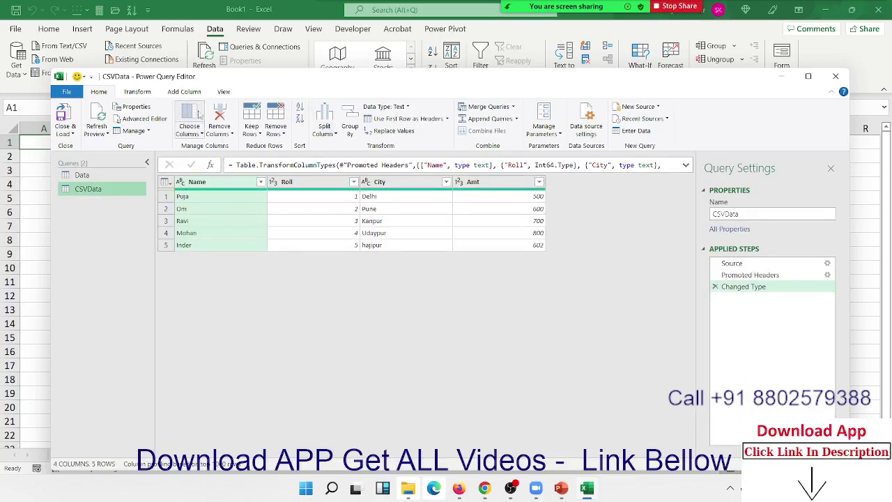
- Add a custom column named GST with the formula [Amt]*0.18
click(185, 91)
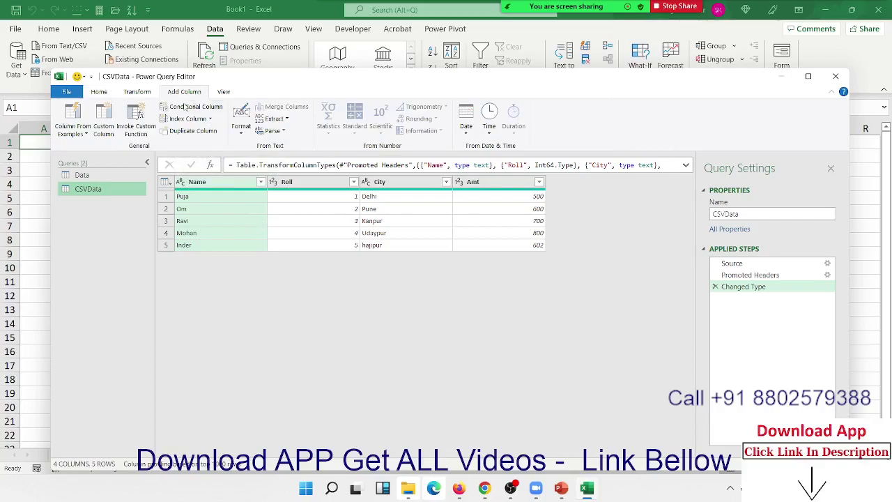
click(103, 119)
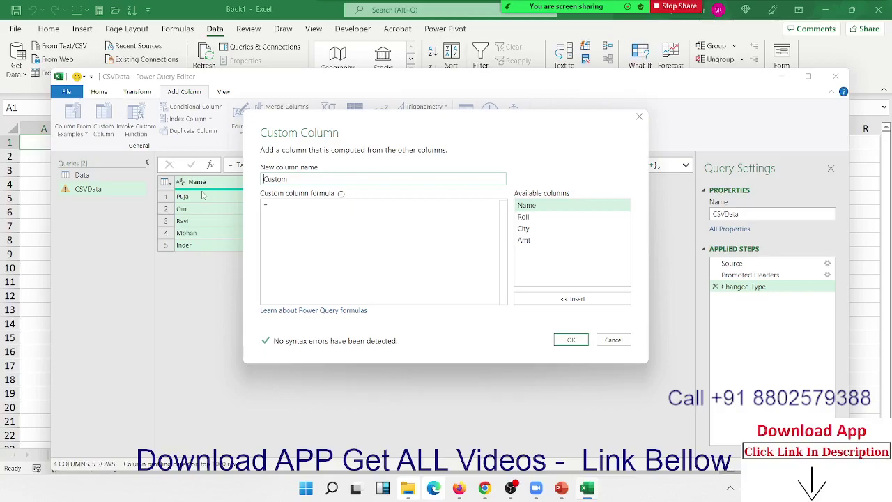
text(GST)
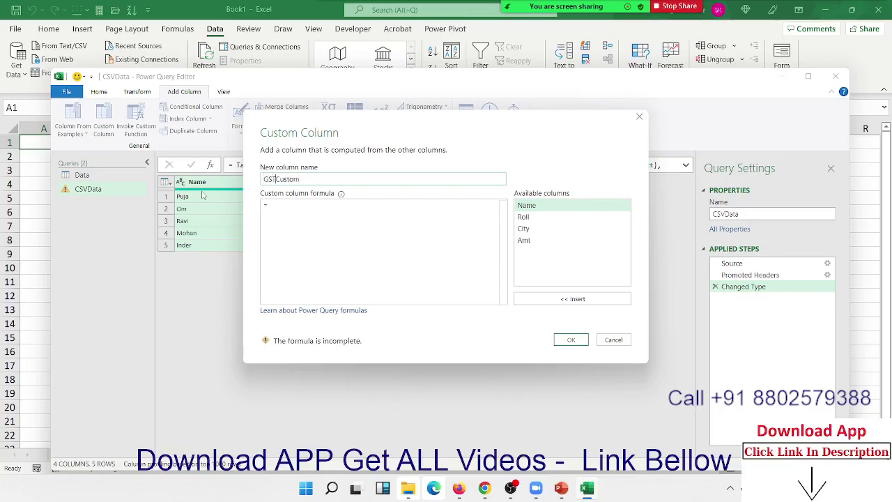
key(Delete)
key(Delete)
key(Delete)
double_click(532, 241)
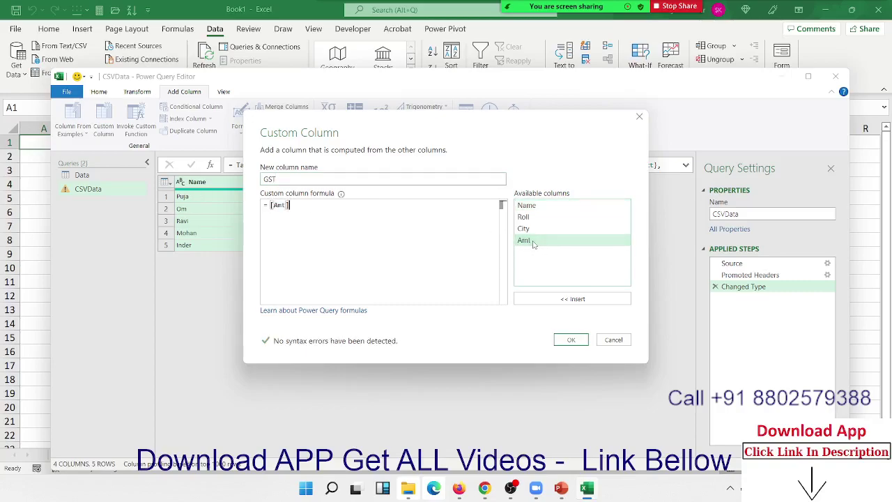
text(*)
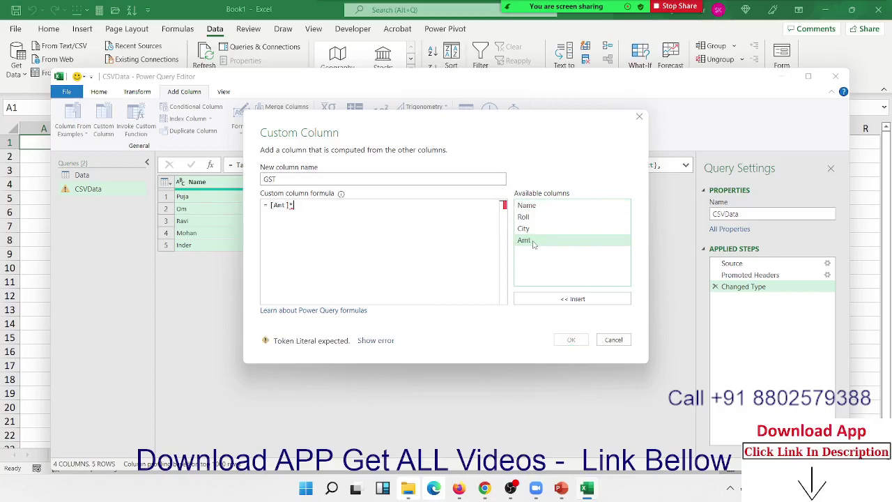
text(0.1)
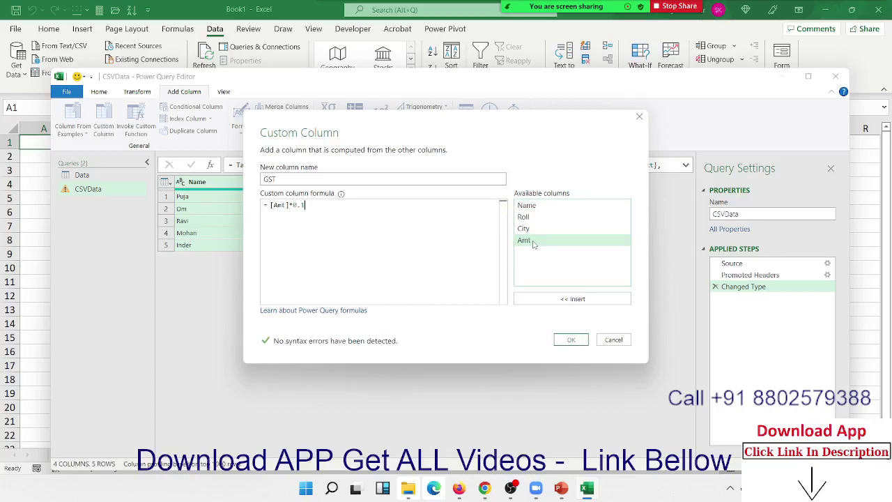
key(BackSpace)
key(BackSpace)
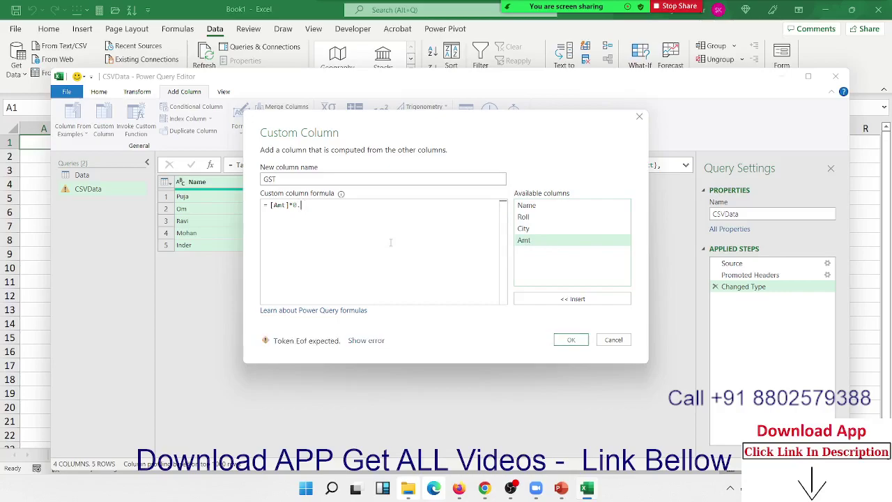
key(BackSpace)
key(BackSpace)
text(18)
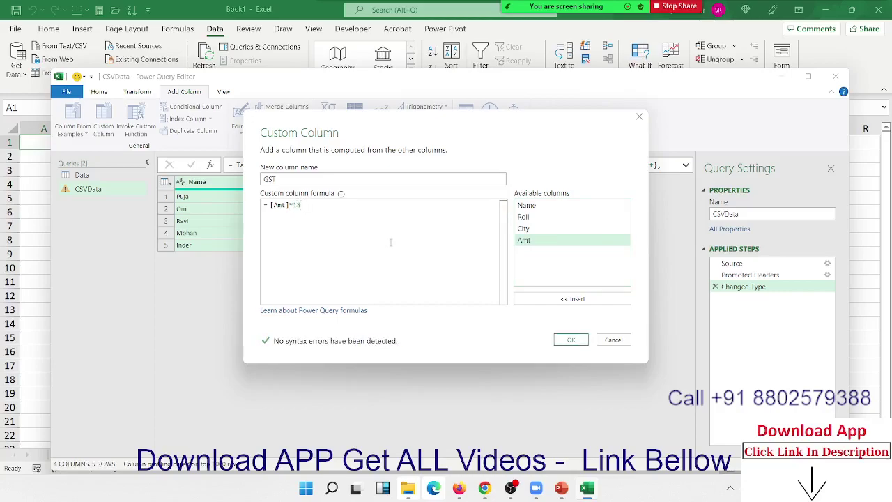
text(%)
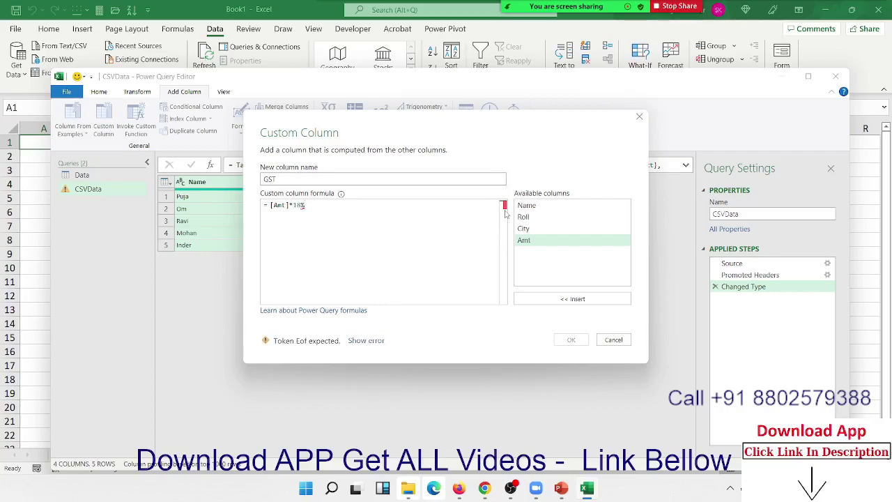
key(BackSpace)
key(BackSpace)
key(BackSpace)
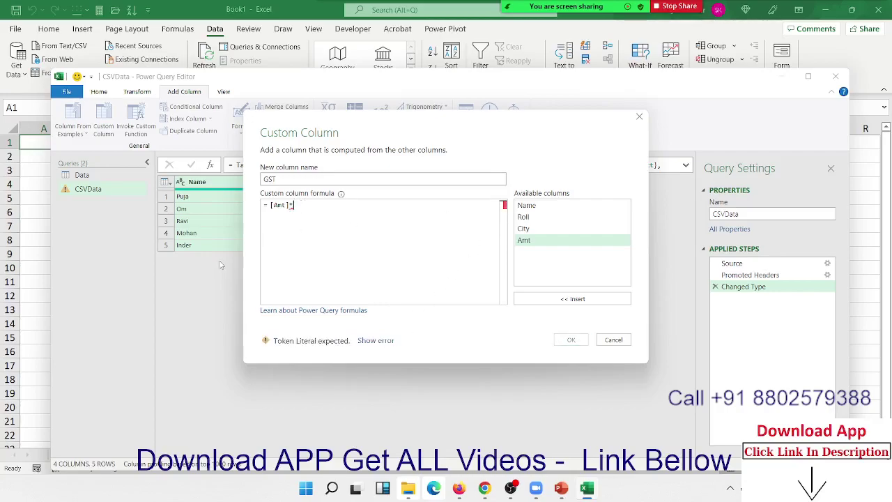
text(0.18)
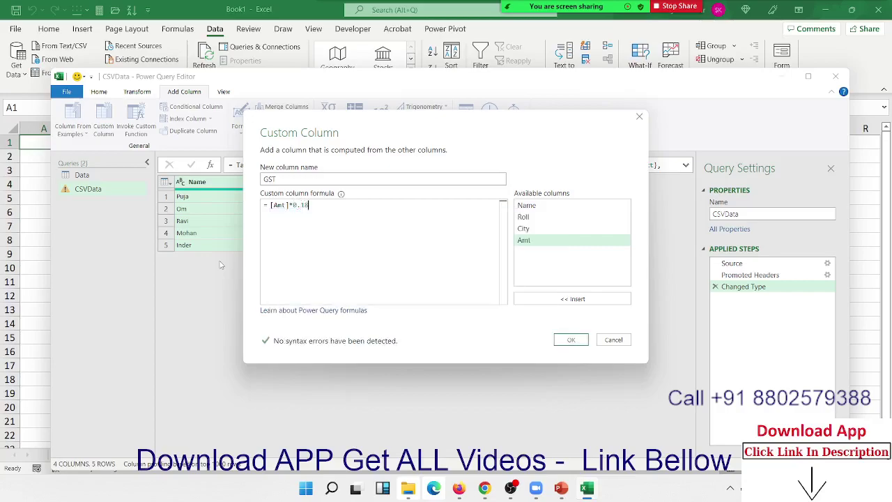
click(572, 339)
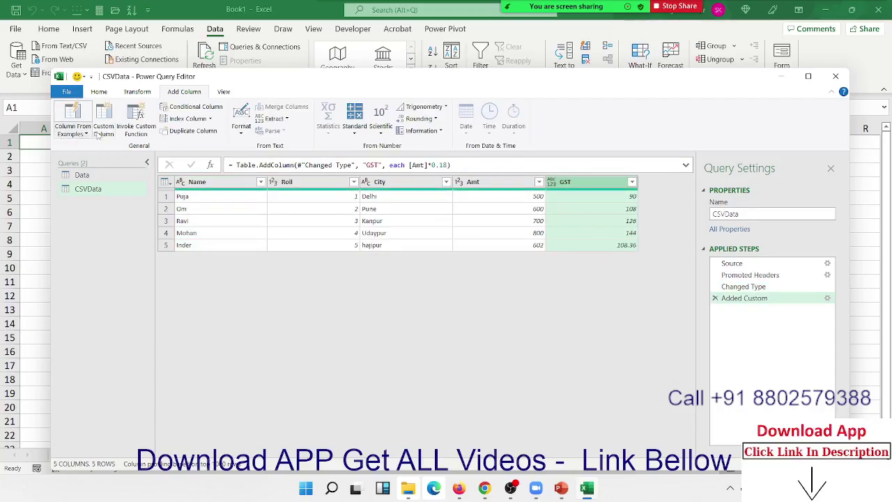
- Close & Load the CSVData query to its own sheet, then go to Sheet1
click(99, 92)
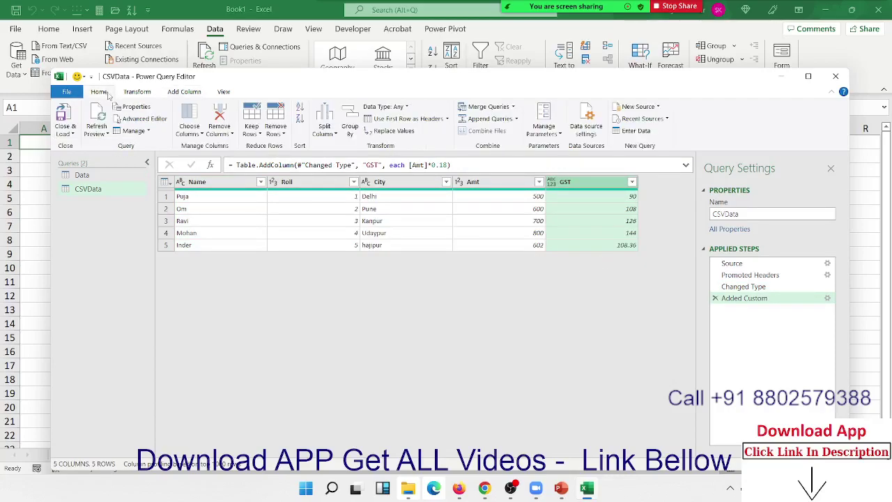
click(67, 111)
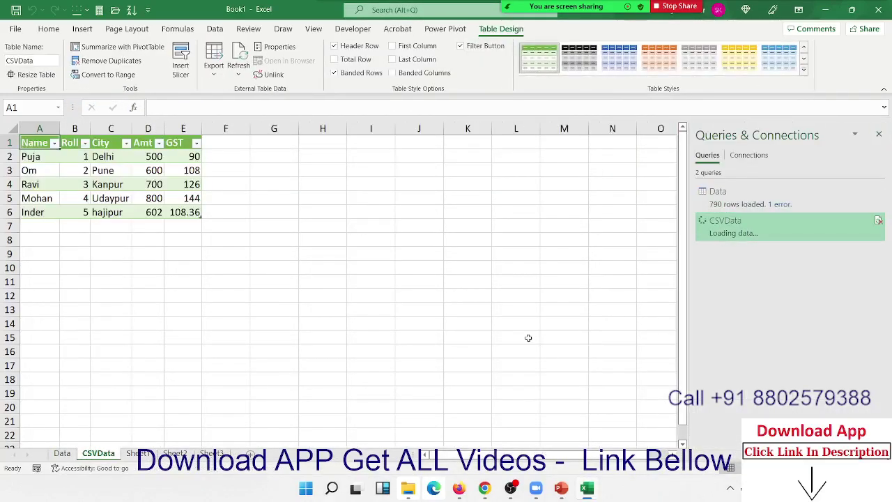
click(880, 134)
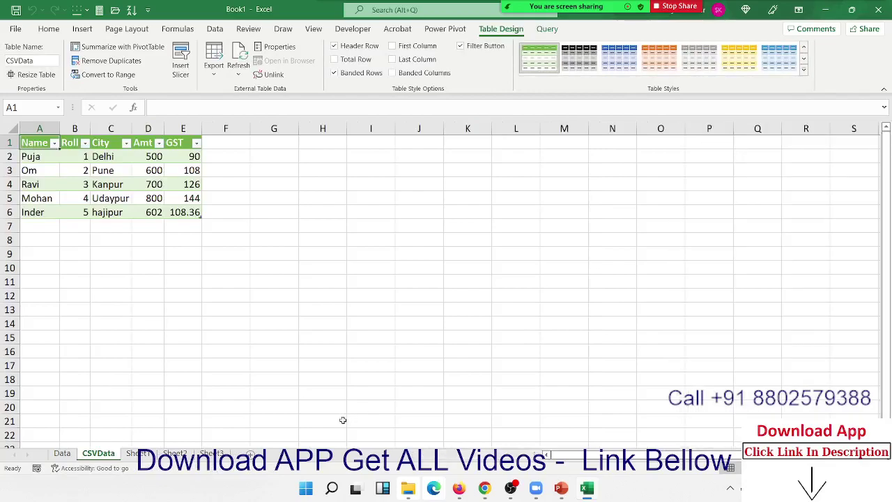
click(138, 453)
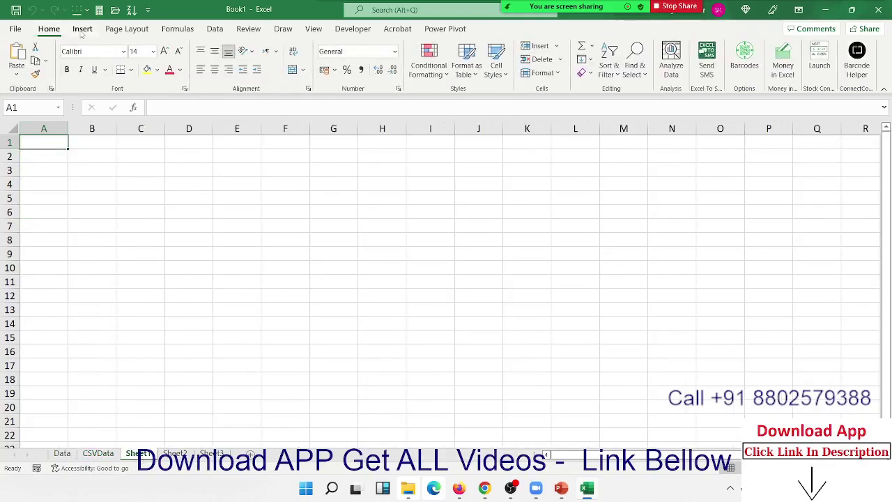
- Import Data.txt via From Text/CSV with Tab delimiter, load it as Data (2), and return to Sheet1
click(214, 29)
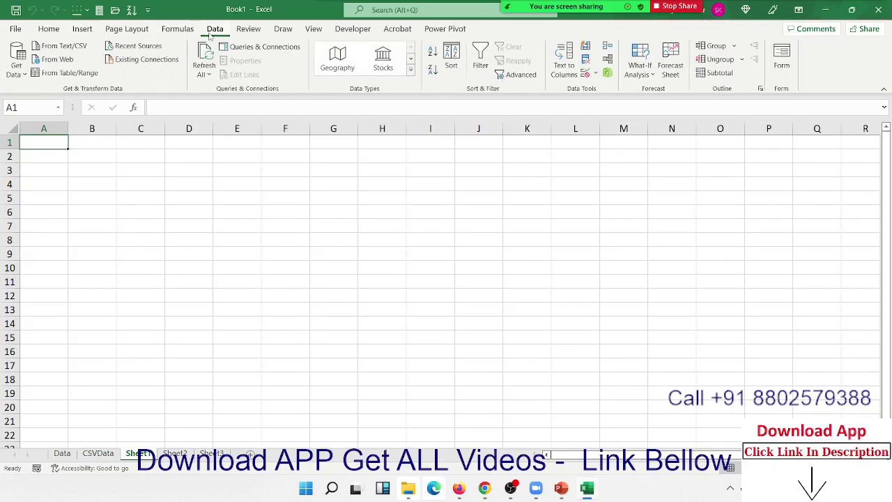
click(17, 62)
mouse_move(66, 95)
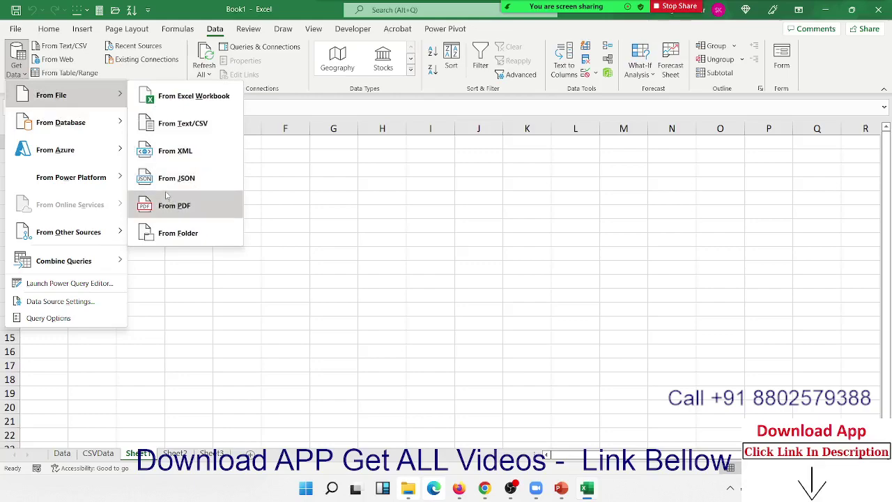
click(188, 124)
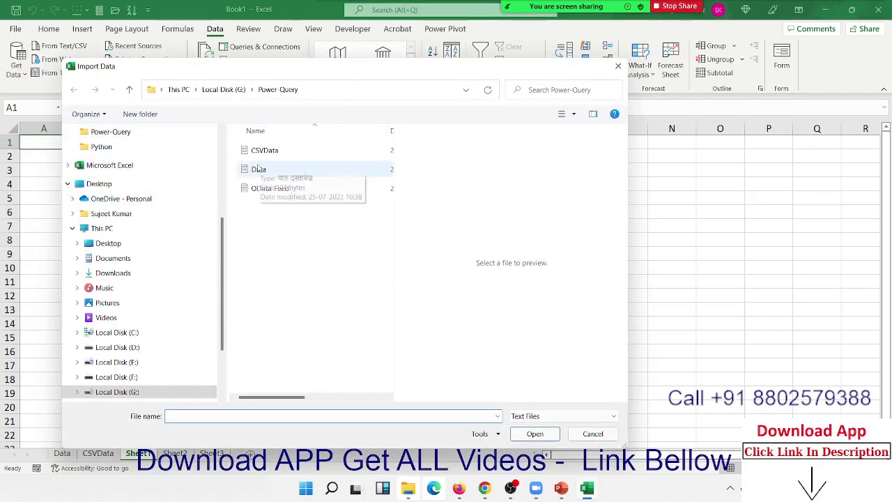
click(259, 169)
click(550, 437)
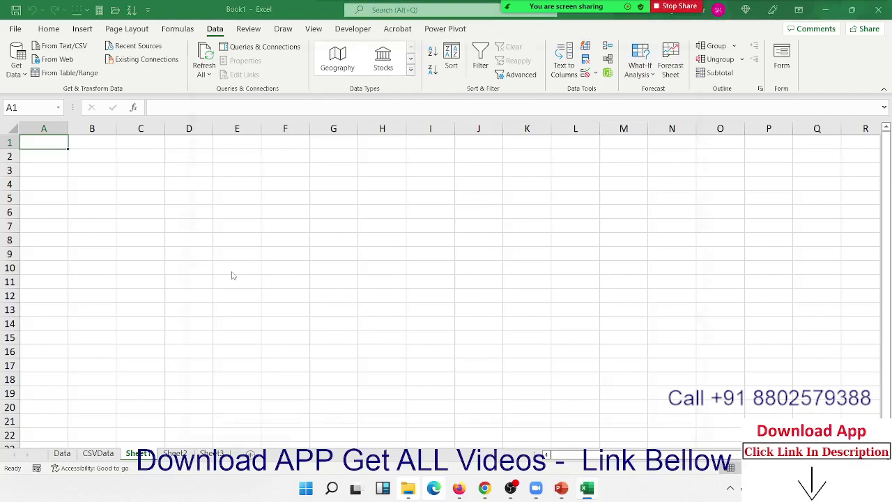
click(376, 100)
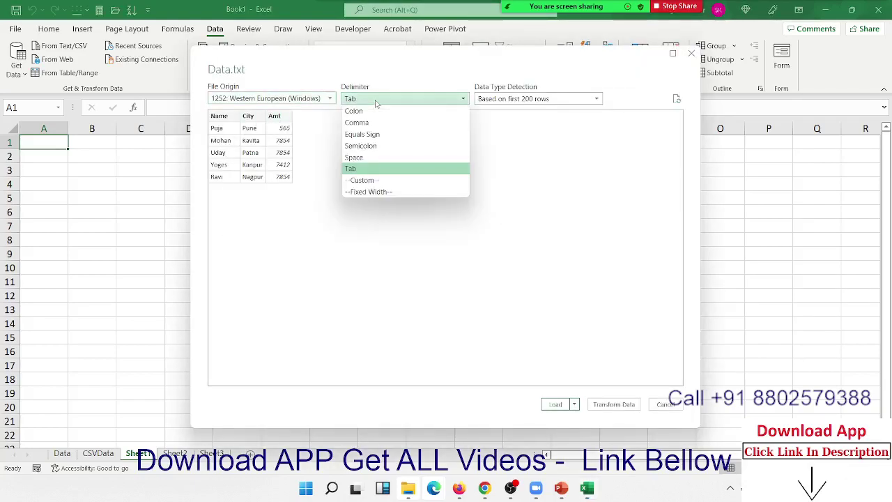
click(460, 168)
click(555, 404)
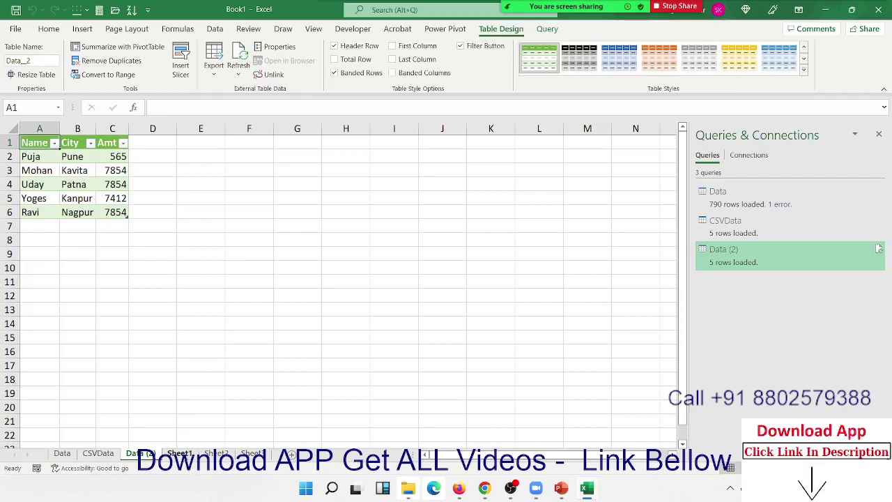
click(179, 454)
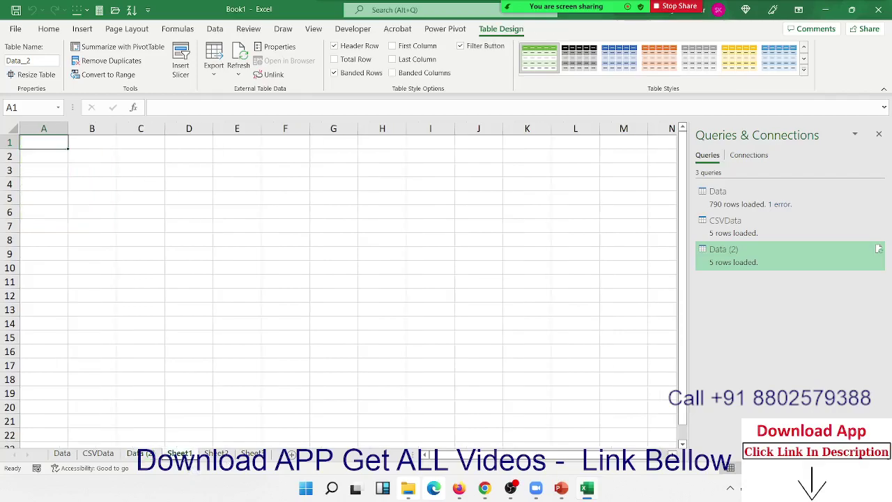
- Glance at recent workbooks under File, then open the Get Data list of file sources
click(15, 29)
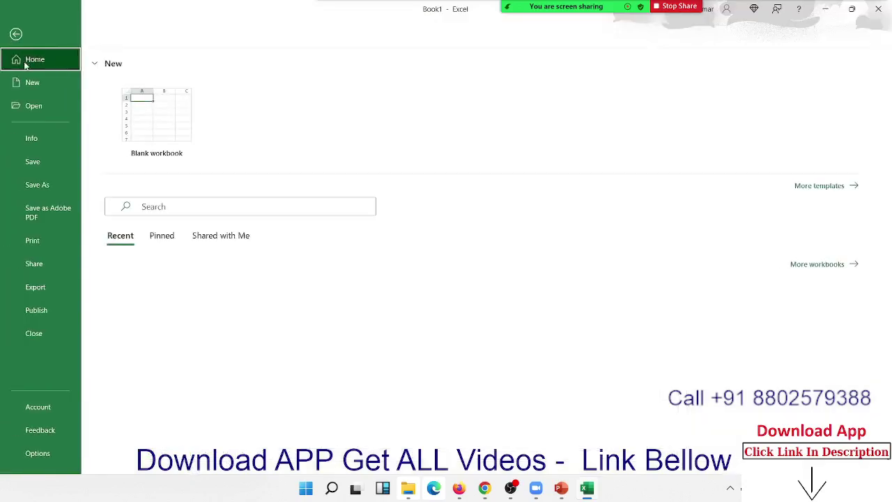
click(34, 106)
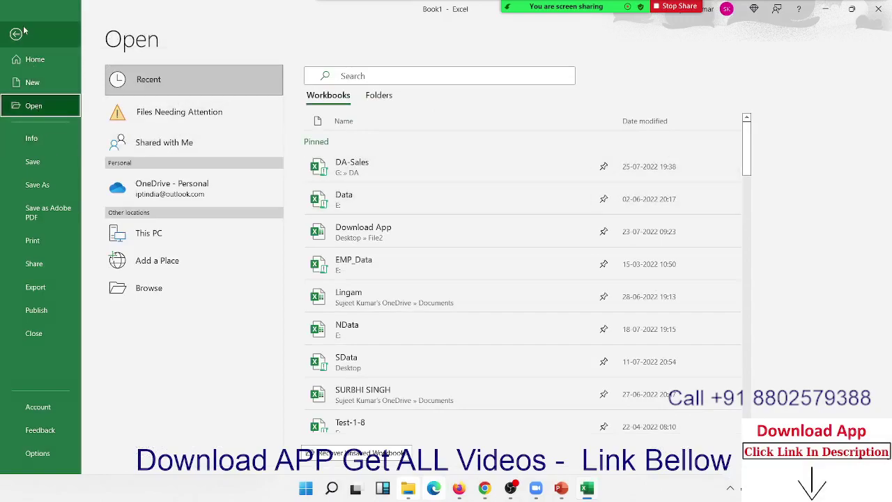
click(43, 36)
click(214, 29)
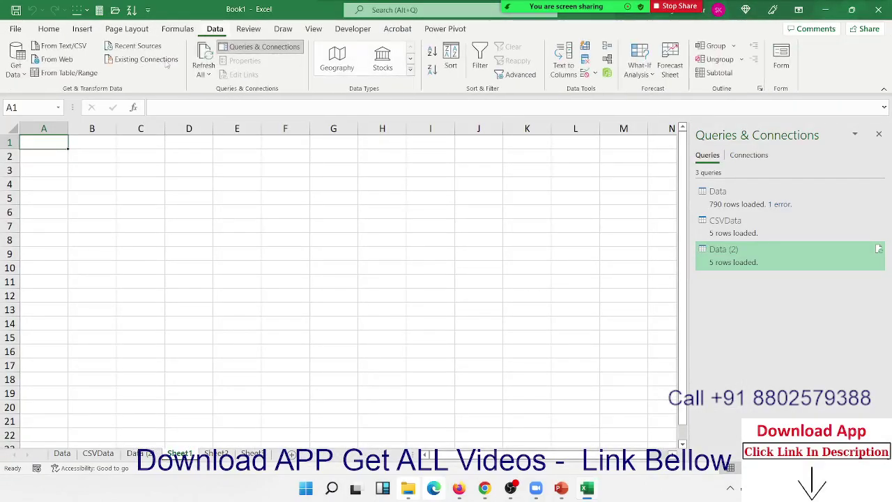
click(17, 66)
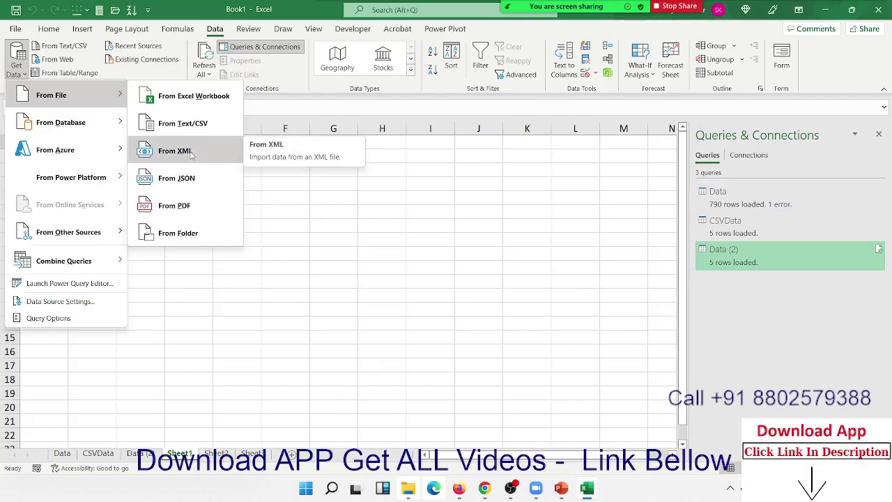
click(174, 151)
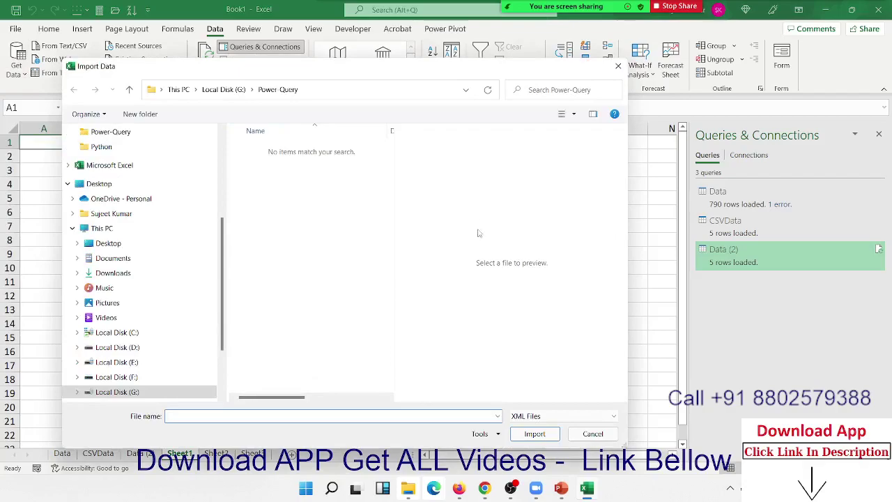
click(593, 435)
click(17, 69)
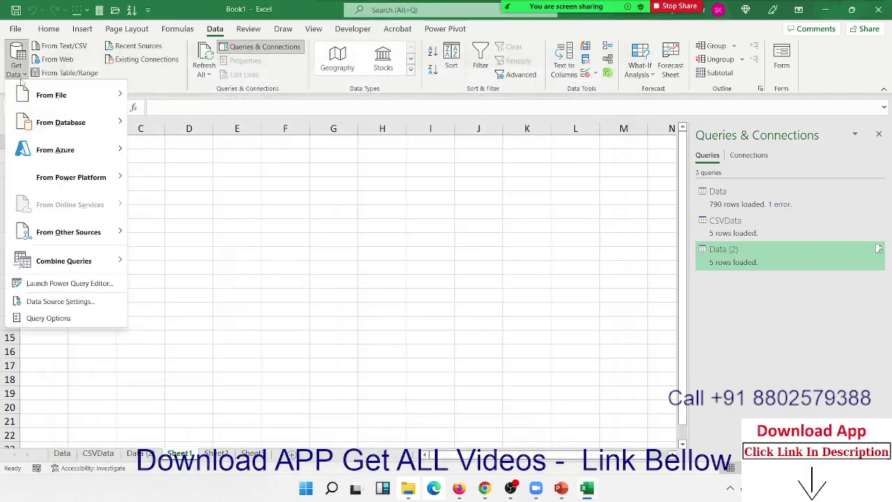
mouse_move(51, 95)
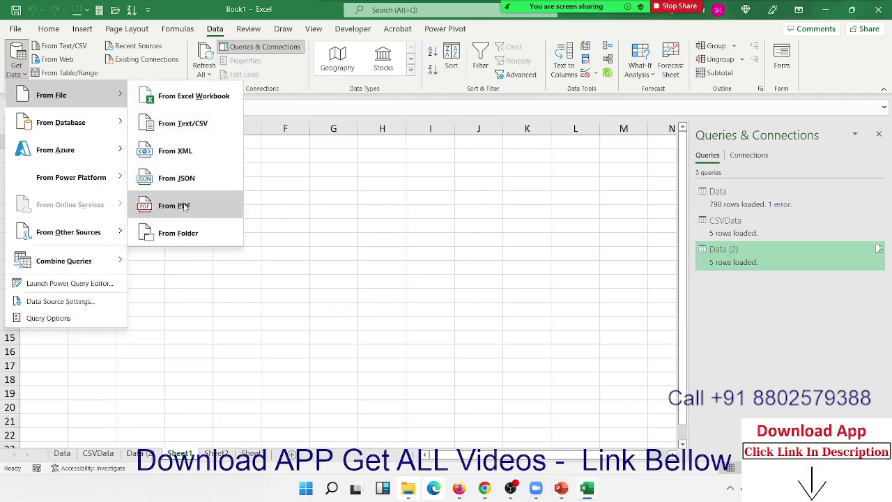
click(174, 206)
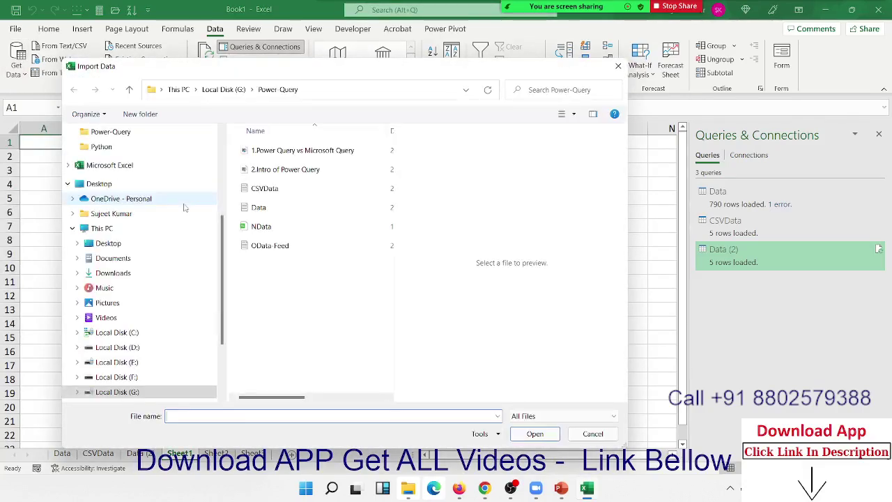
click(101, 276)
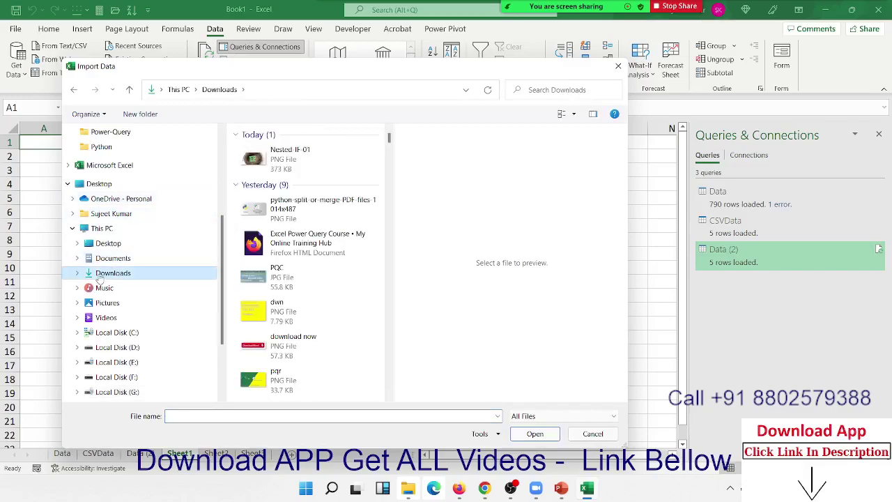
click(110, 258)
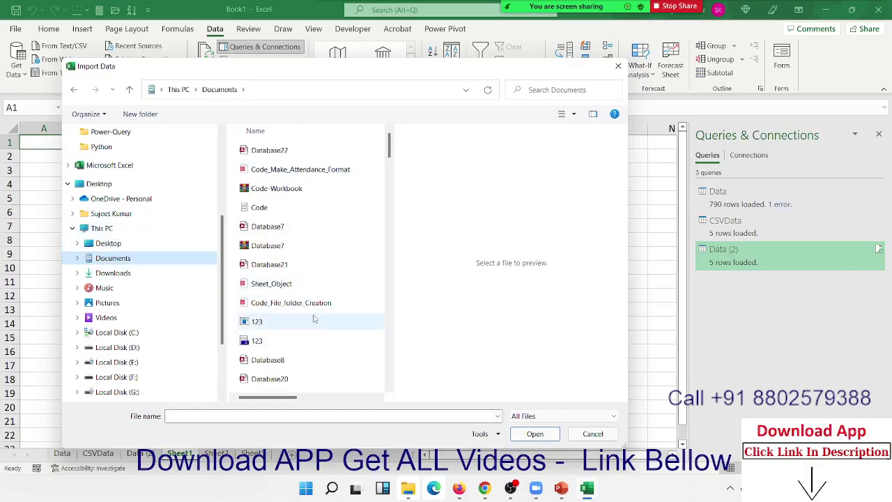
scroll(314, 319, down, 5)
click(600, 430)
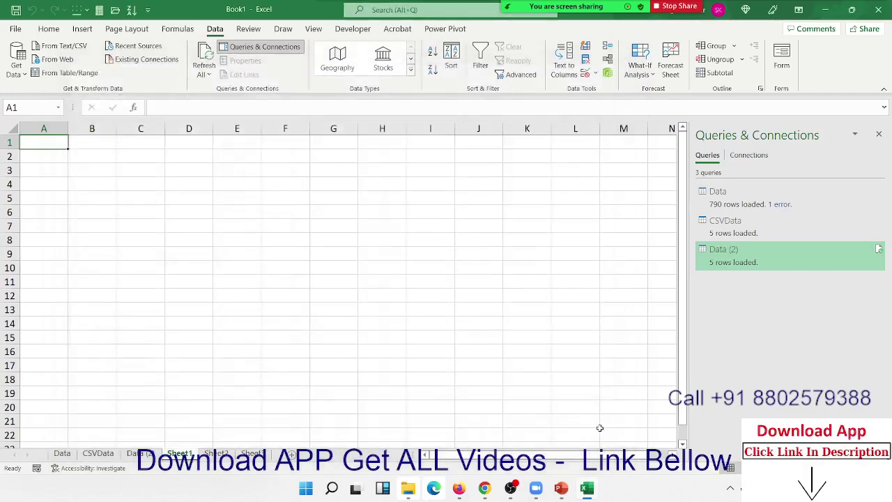
click(415, 490)
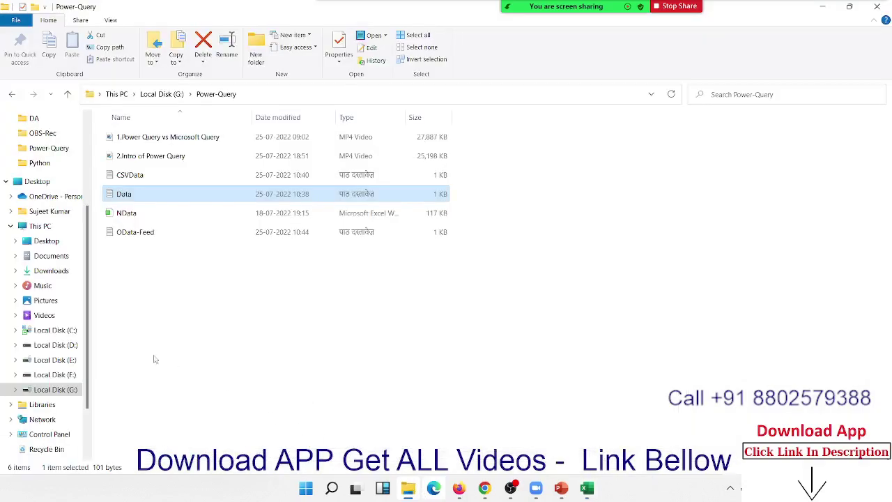
- Search Local Disk (E:) for *.pdf files and open Data.pdf from the 2222 folder
click(55, 360)
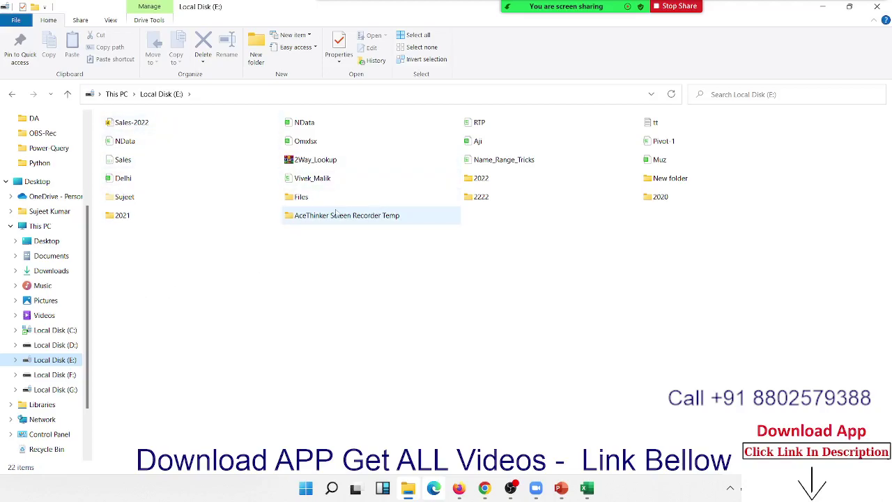
click(781, 93)
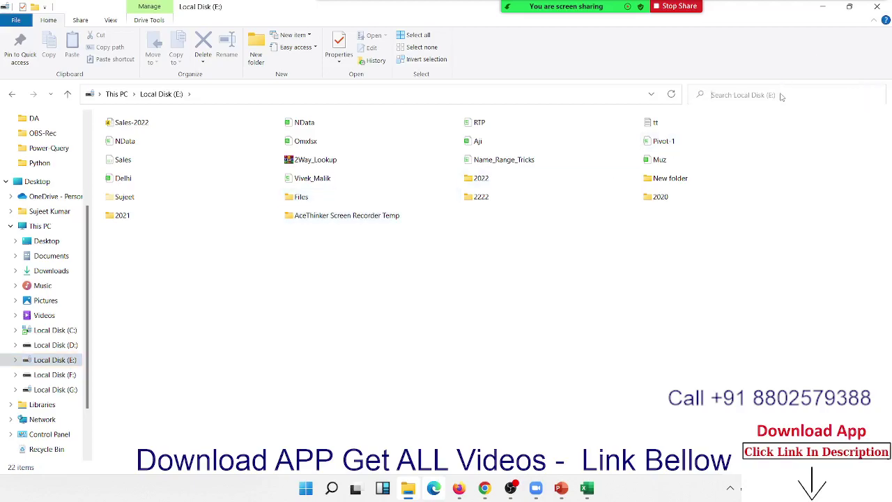
text(*.)
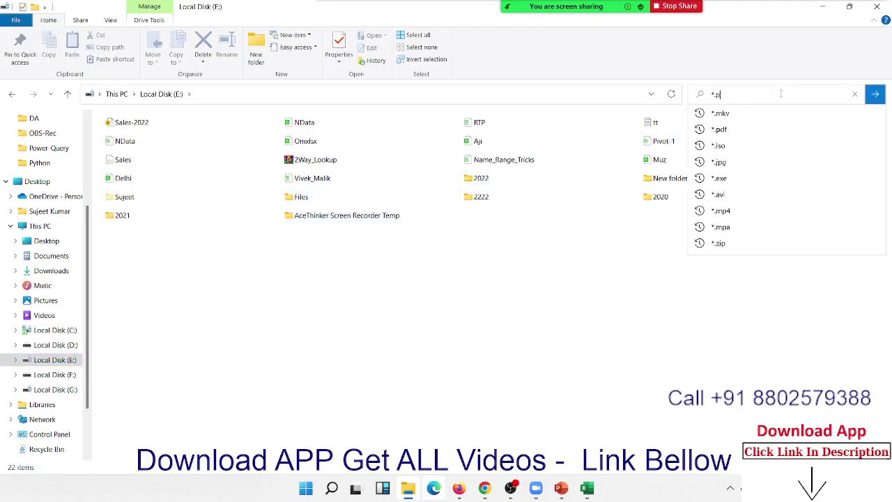
text(pdf)
key(Return)
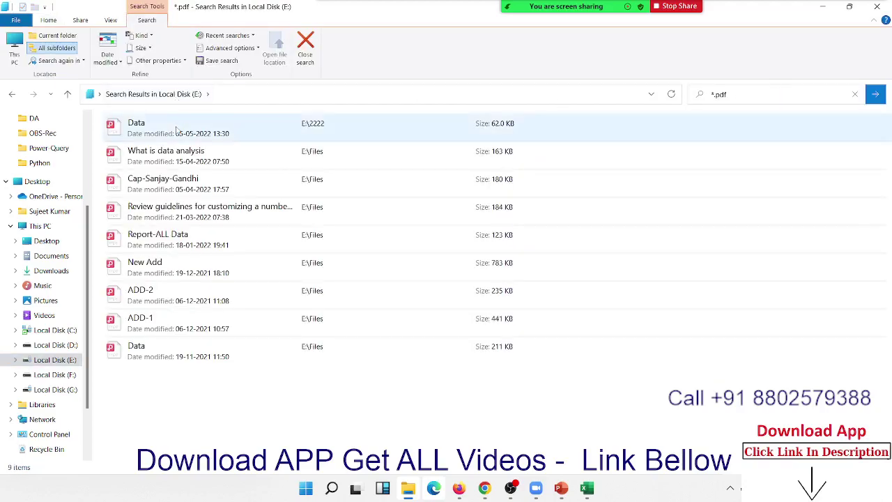
click(177, 130)
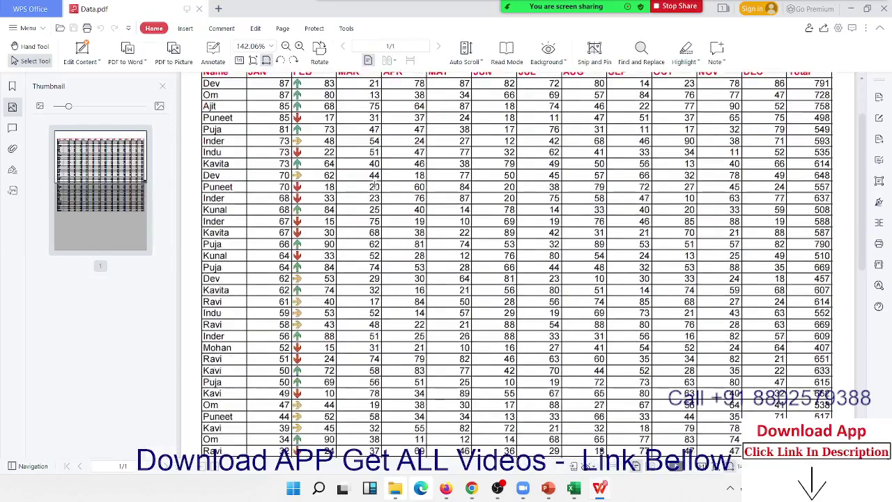
scroll(374, 186, down, 5)
scroll(374, 189, down, 5)
scroll(375, 190, down, 3)
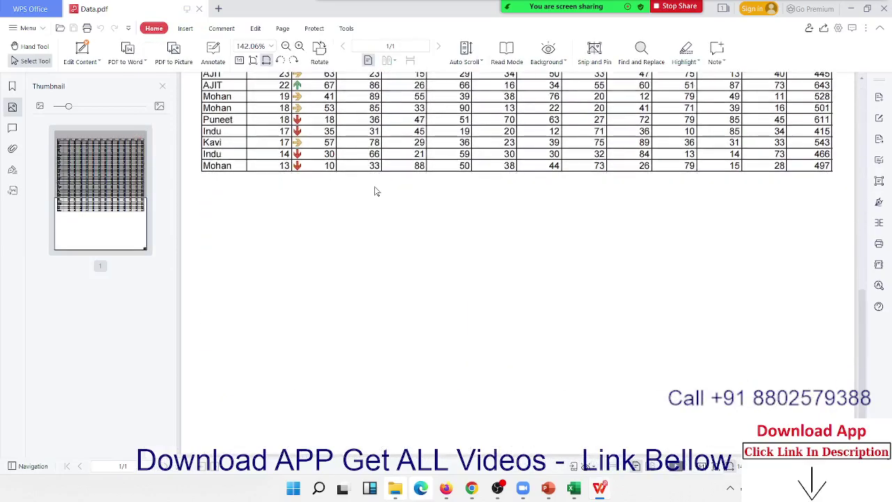
scroll(375, 190, up, 4)
scroll(375, 188, up, 4)
scroll(374, 186, up, 5)
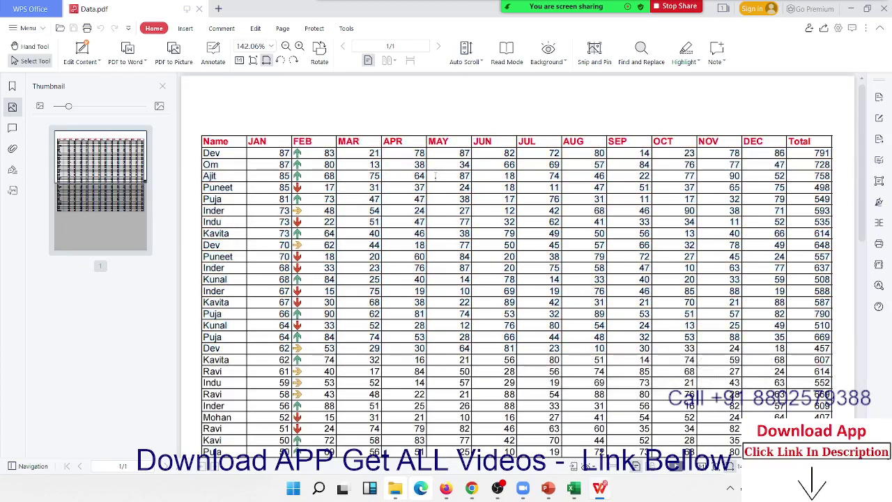
drag(435, 177, 492, 230)
click(492, 230)
scroll(431, 200, down, 1)
scroll(431, 200, down, 2)
scroll(431, 200, down, 3)
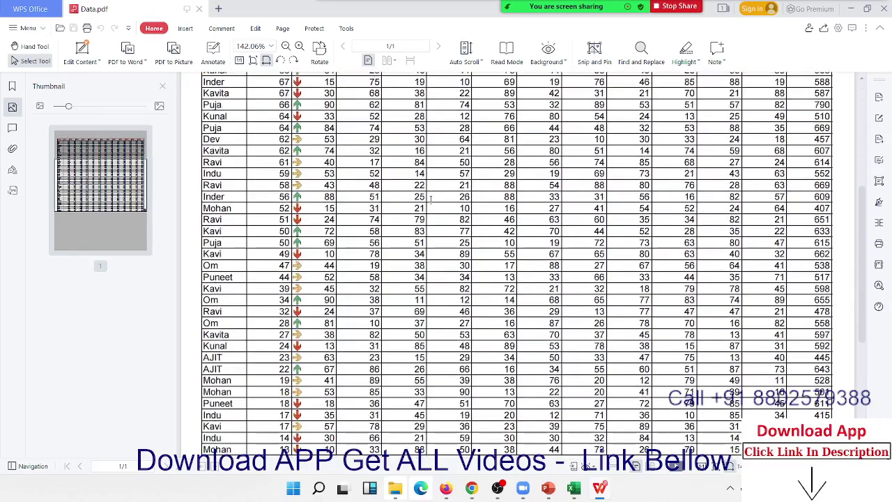
scroll(431, 200, down, 1)
scroll(430, 200, up, 4)
scroll(431, 200, up, 1)
scroll(430, 200, up, 2)
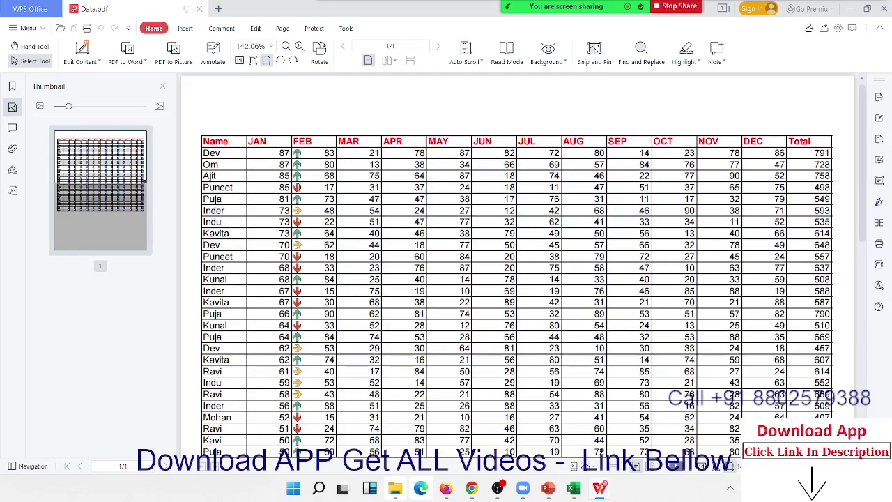
scroll(287, 164, down, 5)
scroll(286, 165, down, 3)
scroll(287, 164, down, 3)
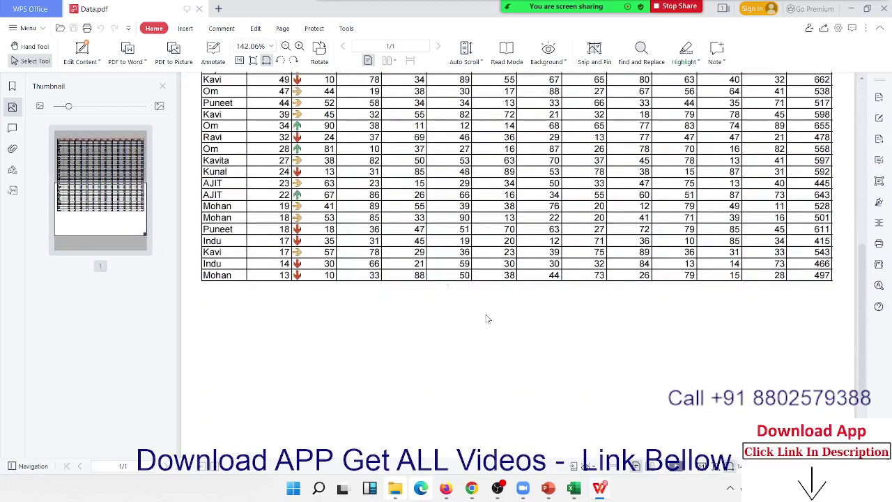
scroll(488, 317, up, 5)
scroll(539, 342, up, 5)
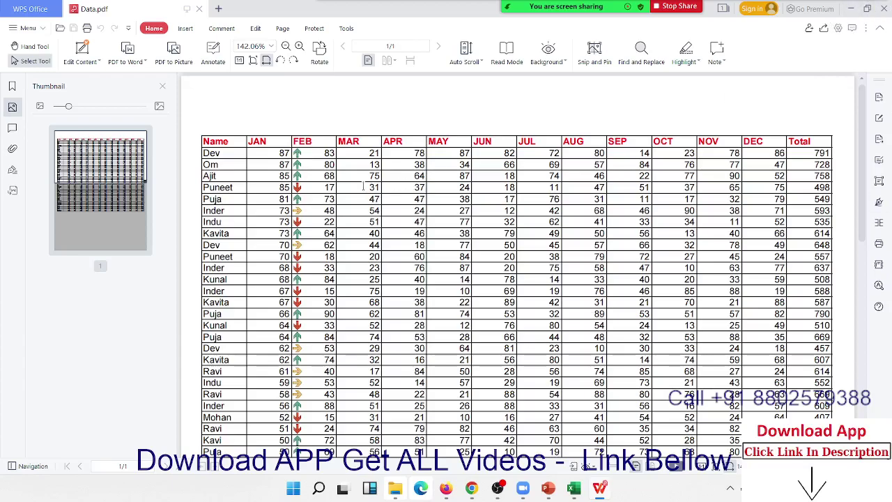
drag(212, 167, 514, 351)
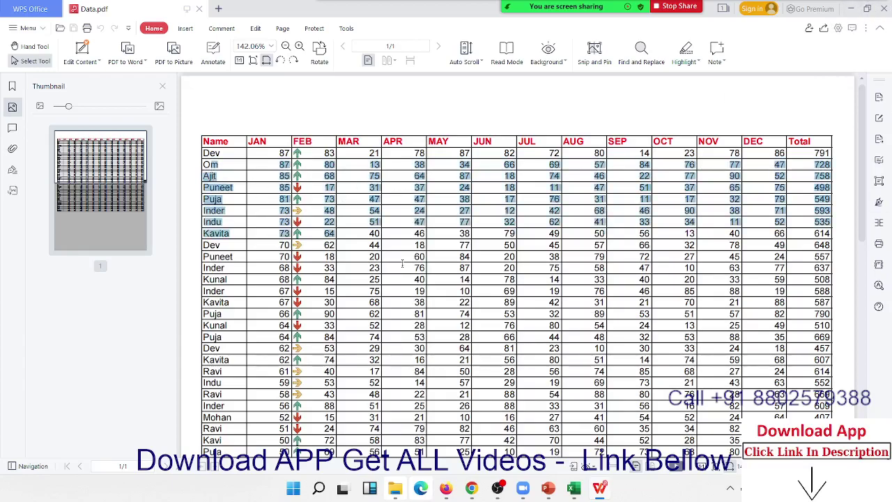
click(883, 8)
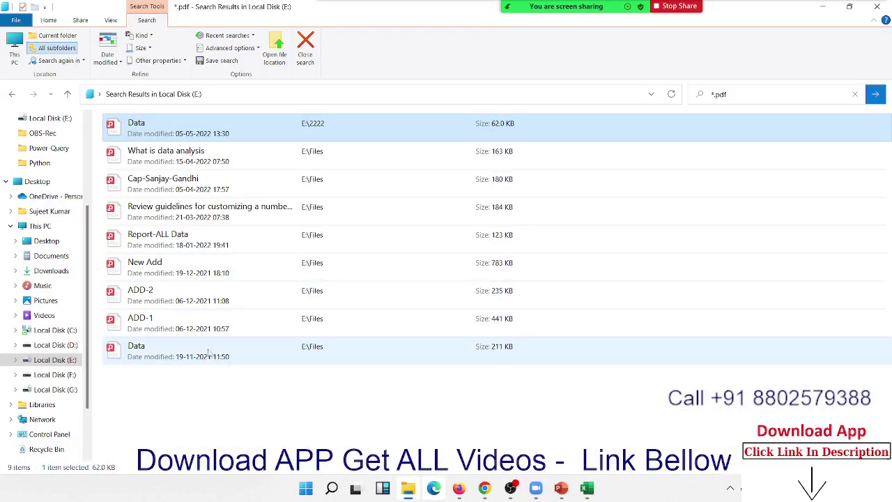
click(158, 355)
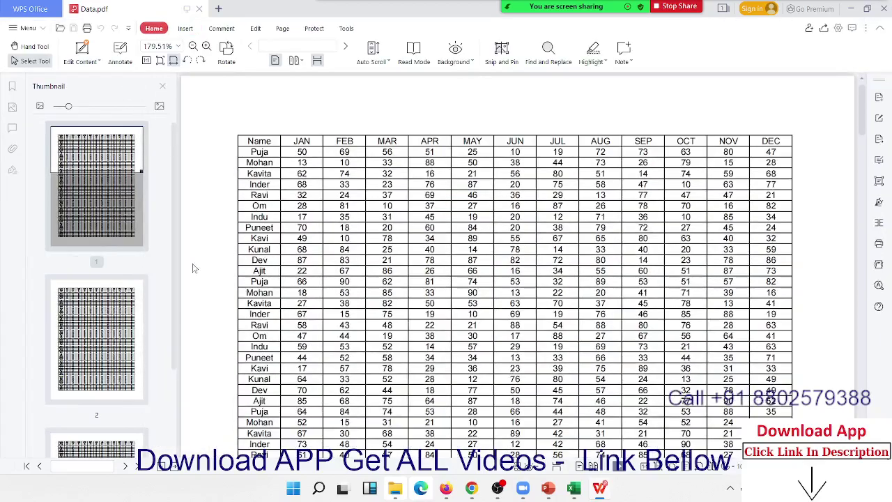
scroll(100, 296, down, 2)
scroll(100, 297, up, 2)
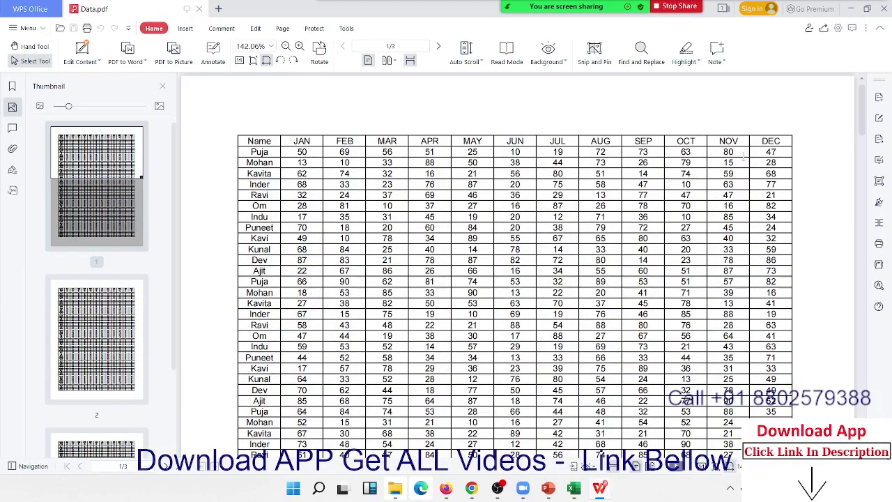
scroll(744, 159, down, 5)
scroll(749, 168, down, 5)
scroll(752, 173, down, 5)
scroll(754, 178, up, 15)
scroll(751, 183, down, 5)
scroll(732, 188, down, 5)
scroll(711, 193, down, 5)
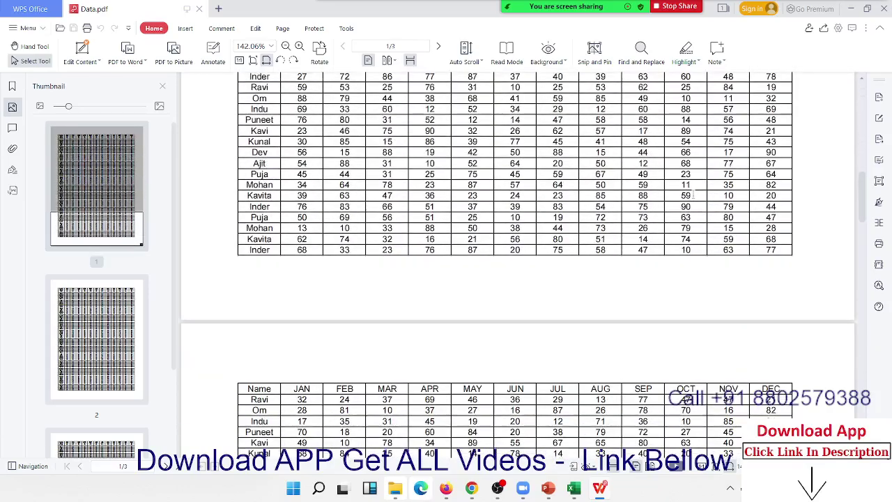
scroll(694, 196, down, 3)
scroll(695, 199, down, 3)
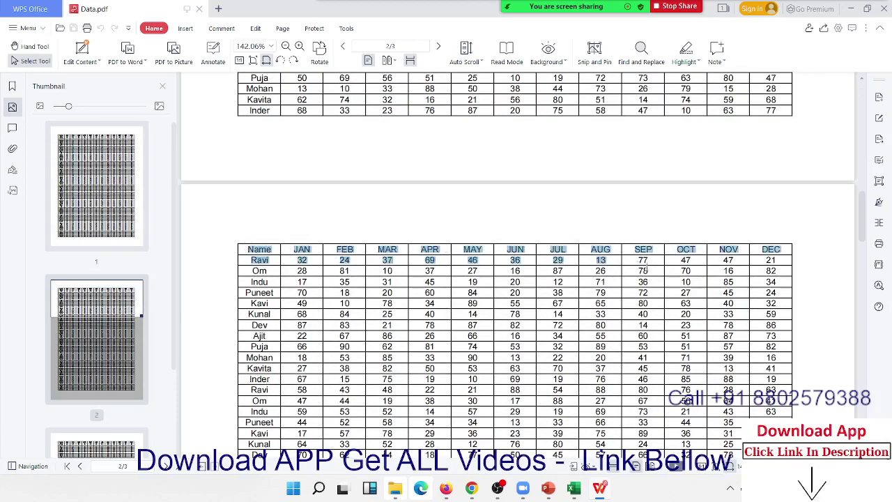
drag(247, 240, 736, 241)
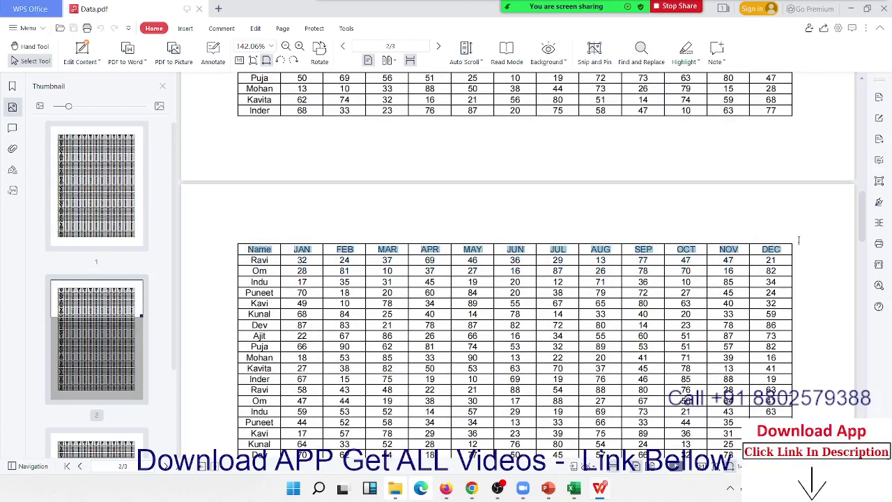
scroll(767, 239, down, 2)
scroll(662, 238, down, 5)
scroll(557, 236, down, 5)
scroll(472, 235, down, 5)
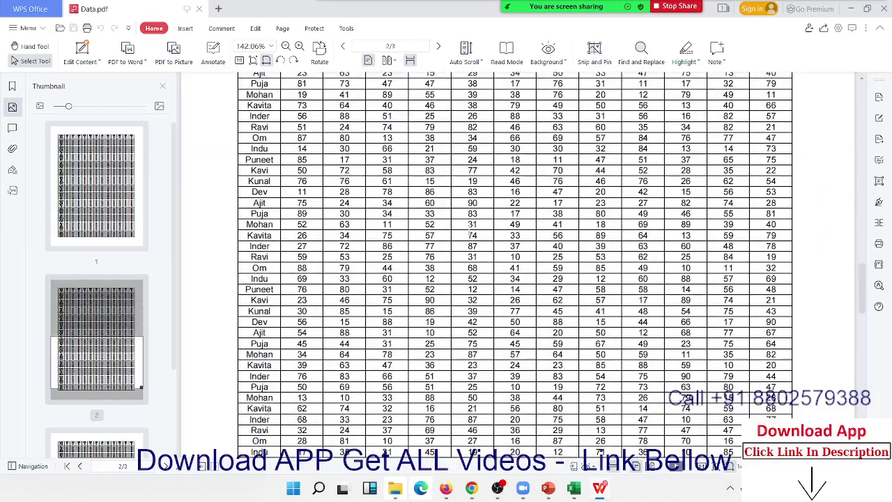
scroll(472, 235, down, 5)
scroll(471, 234, down, 5)
scroll(472, 235, down, 5)
scroll(472, 235, down, 5)
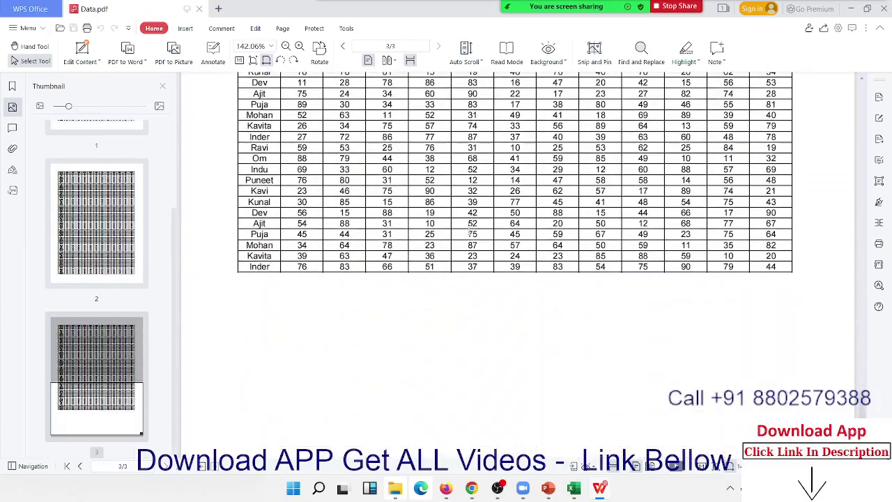
scroll(469, 235, up, 5)
scroll(469, 235, up, 5)
scroll(469, 235, up, 5)
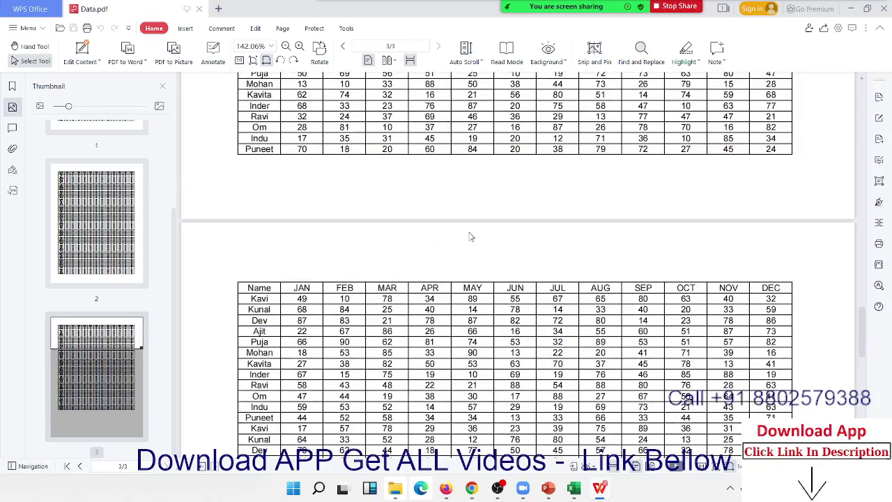
scroll(469, 230, up, 3)
scroll(470, 230, up, 5)
scroll(472, 231, up, 5)
scroll(474, 232, up, 5)
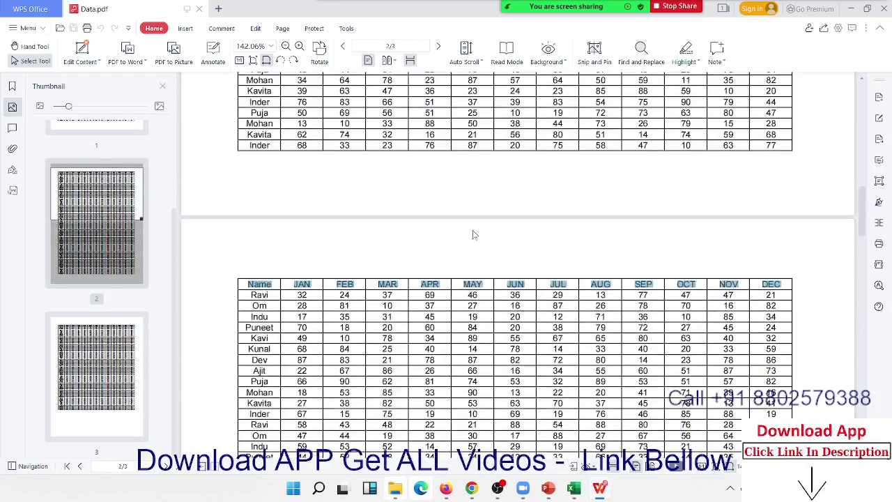
- Close the PDF, confirm in Properties that Data.pdf is in E:\Files (211 KB), and return to Excel
click(884, 9)
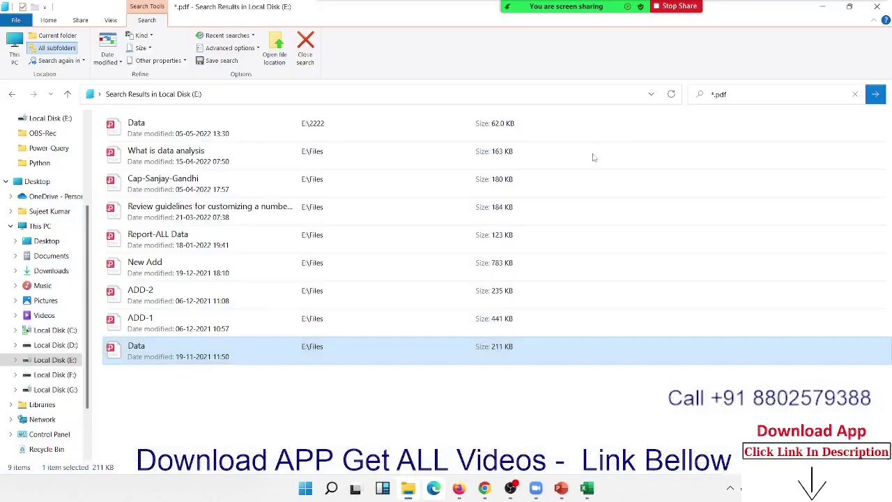
click(180, 396)
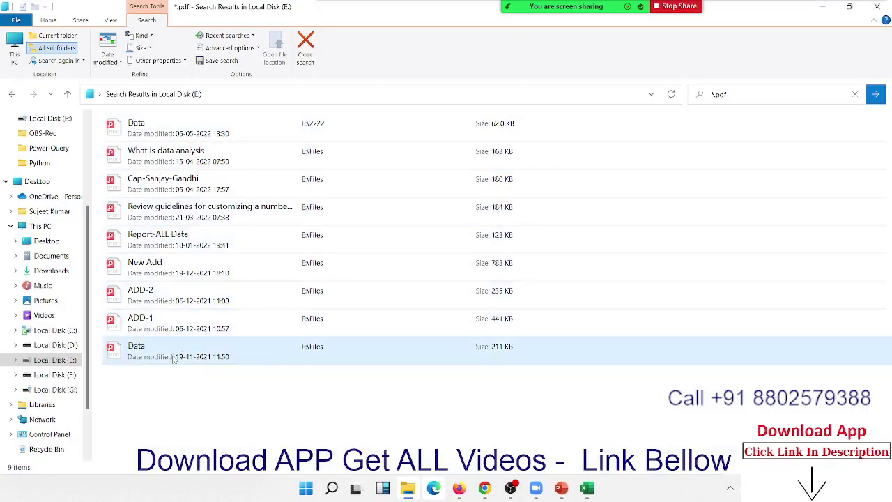
right_click(172, 359)
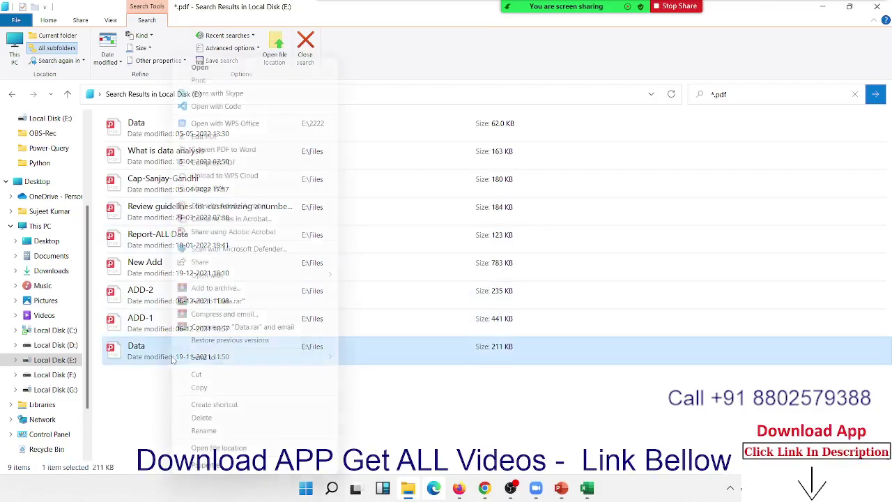
click(212, 465)
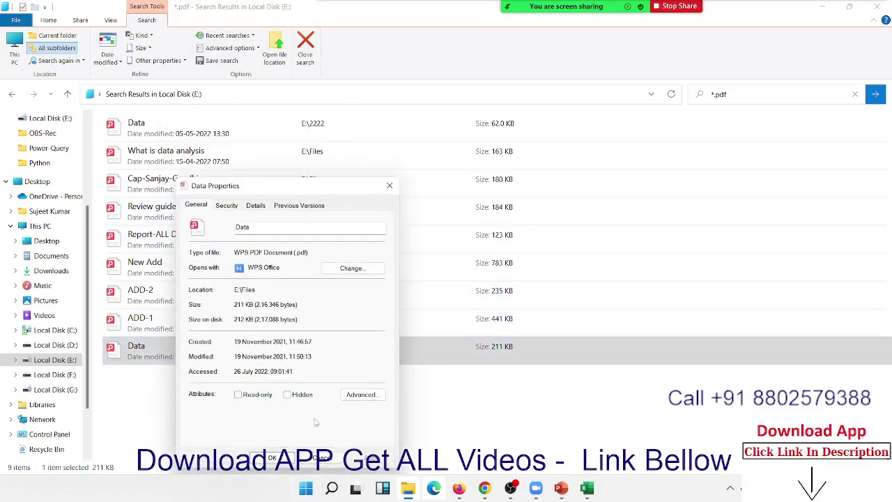
click(322, 457)
click(290, 422)
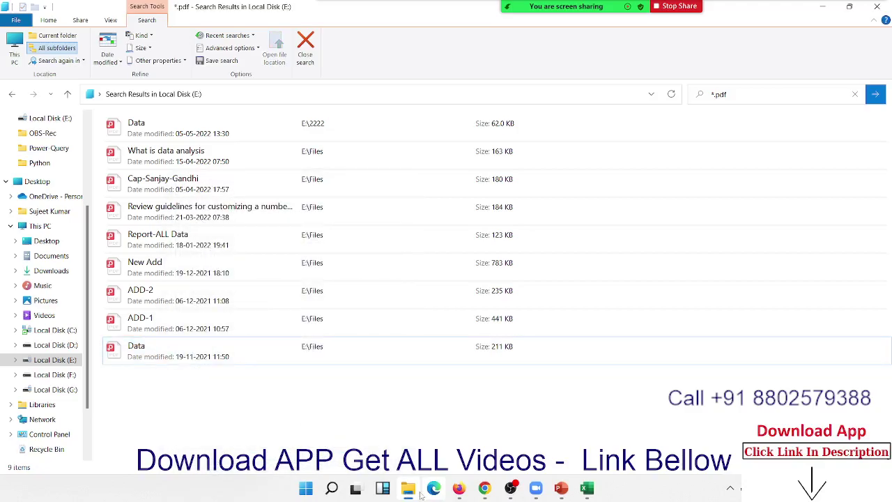
click(588, 489)
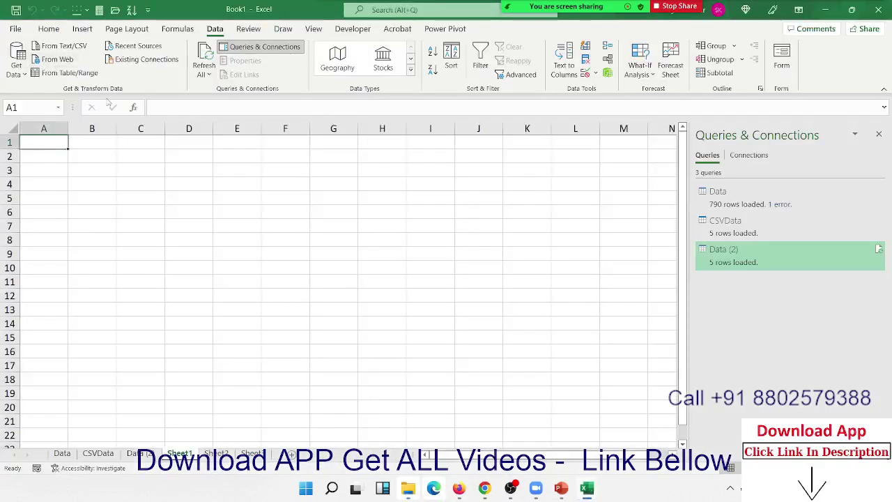
- Start a From PDF import and browse to the Files folder on drive E
click(16, 61)
mouse_move(50, 95)
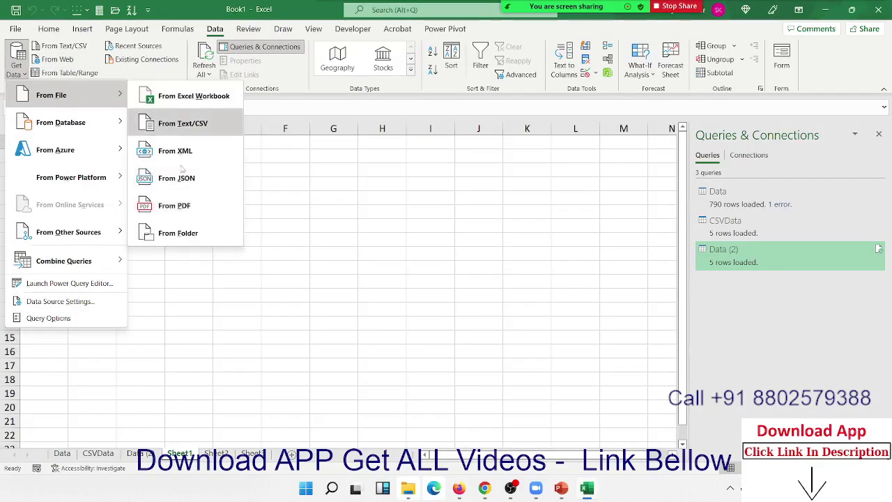
click(181, 206)
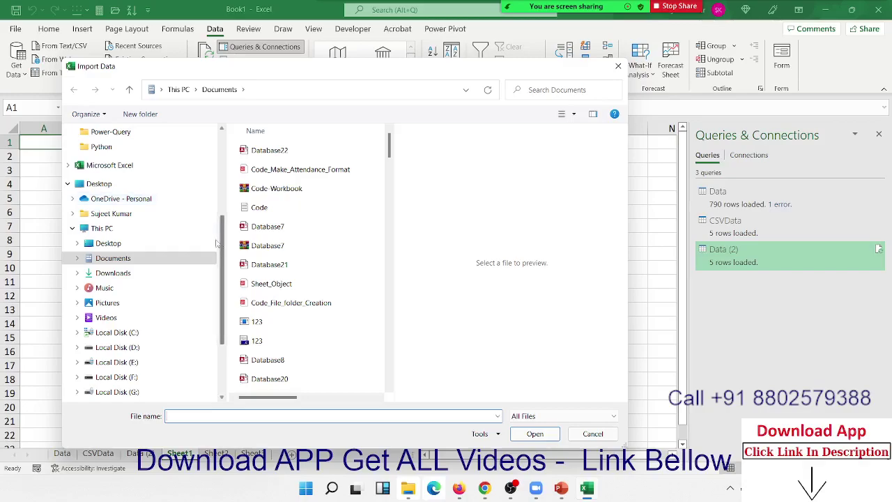
click(115, 363)
scroll(307, 320, down, 3)
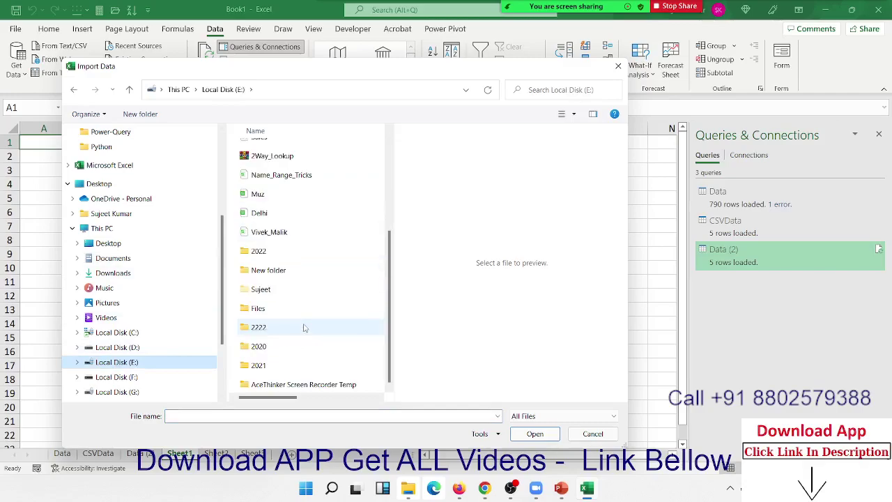
click(265, 309)
double_click(265, 309)
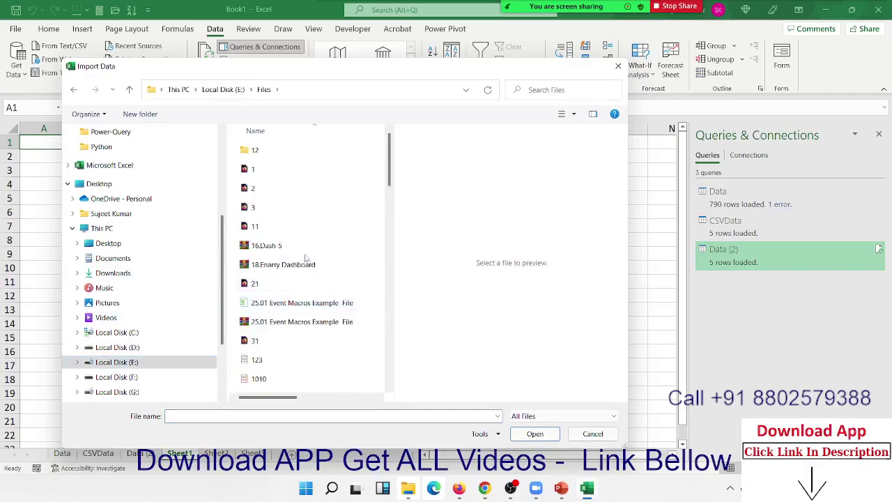
- Look through the Files folder's PDFs, including Data, Report-ALL Data and What is data analysis
scroll(314, 324, down, 10)
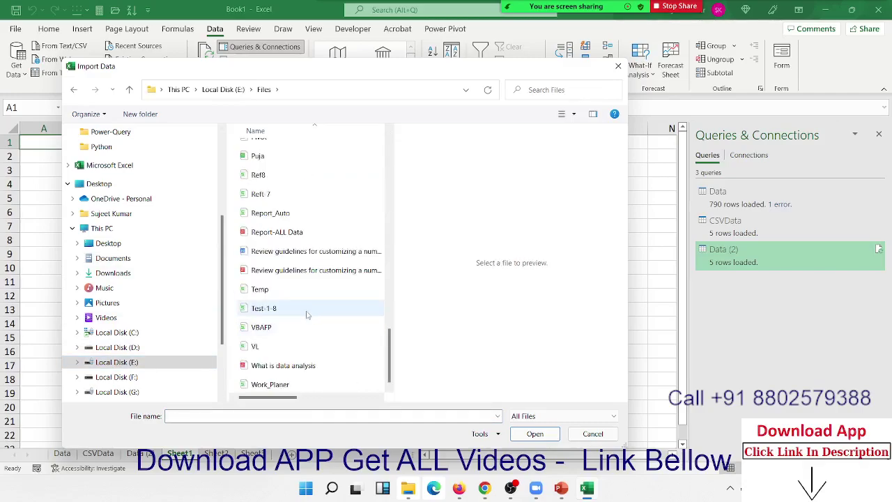
click(262, 293)
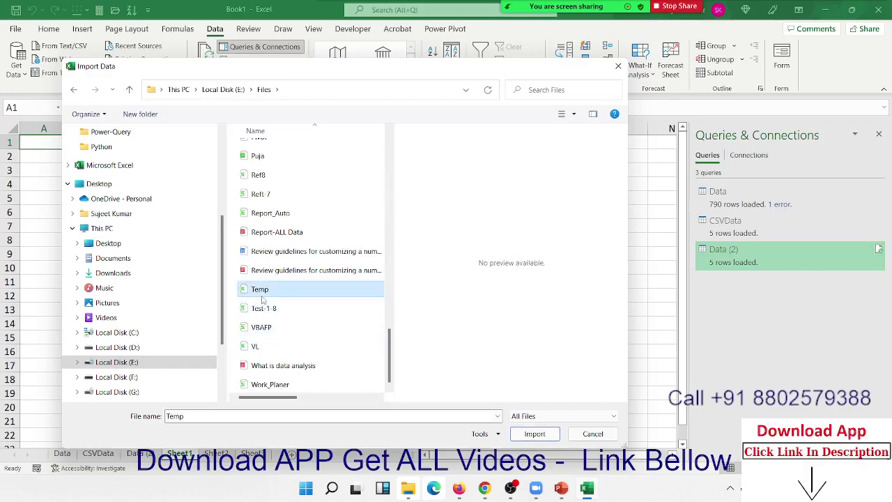
key(d)
key(d)
click(283, 207)
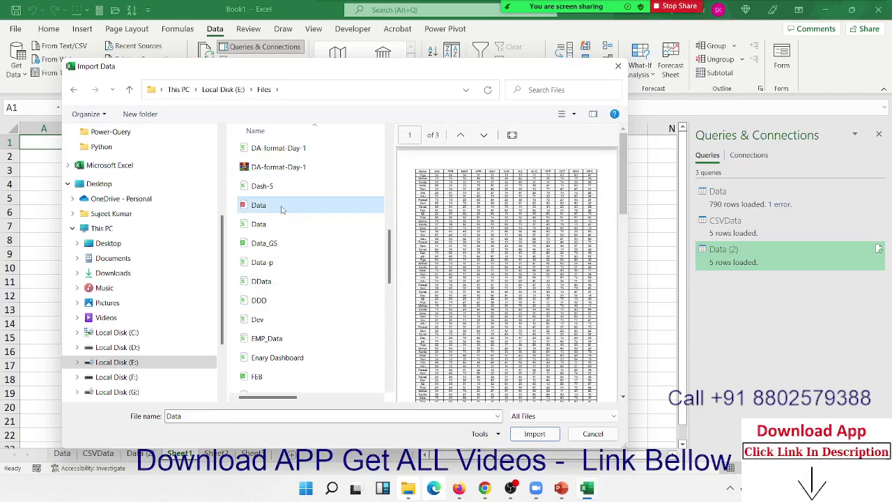
scroll(286, 292, down, 10)
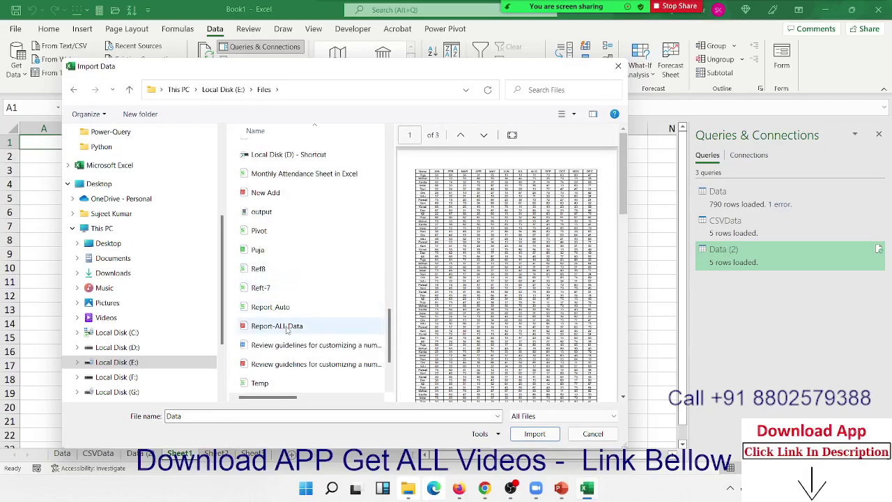
scroll(311, 340, down, 2)
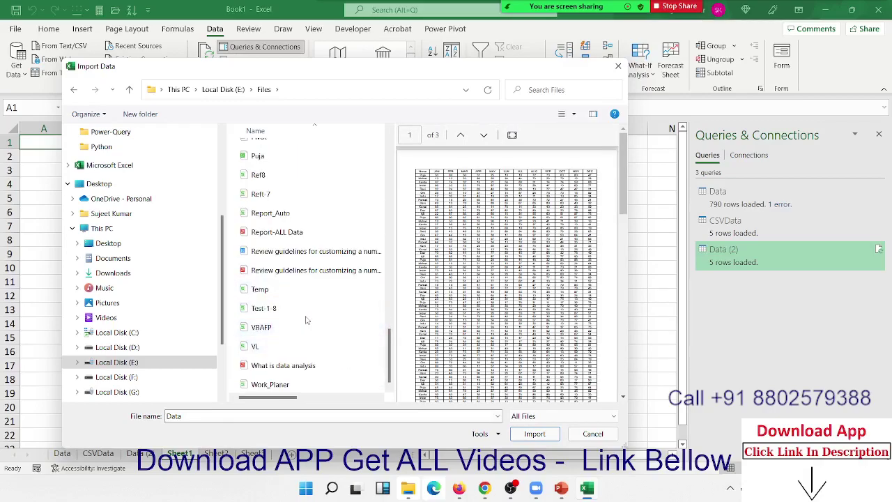
scroll(308, 323, up, 15)
scroll(305, 319, down, 8)
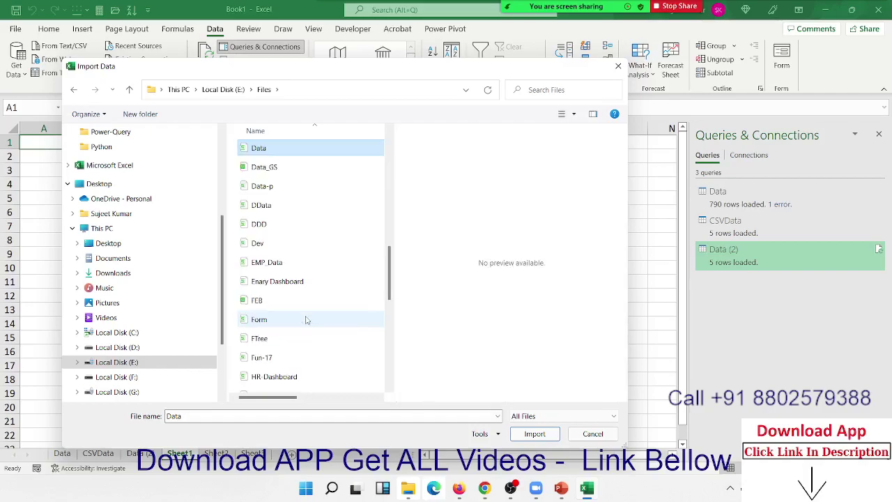
key(Down)
key(Down)
key(Down)
key(Down)
scroll(306, 319, down, 10)
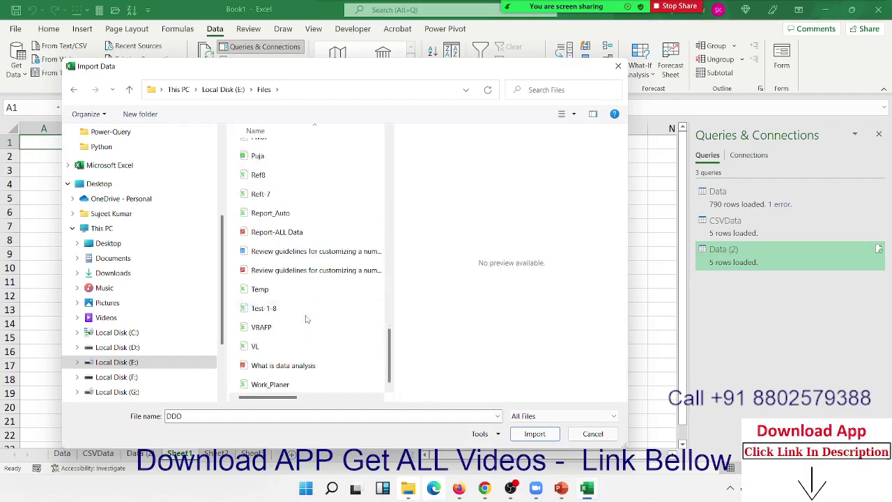
click(294, 234)
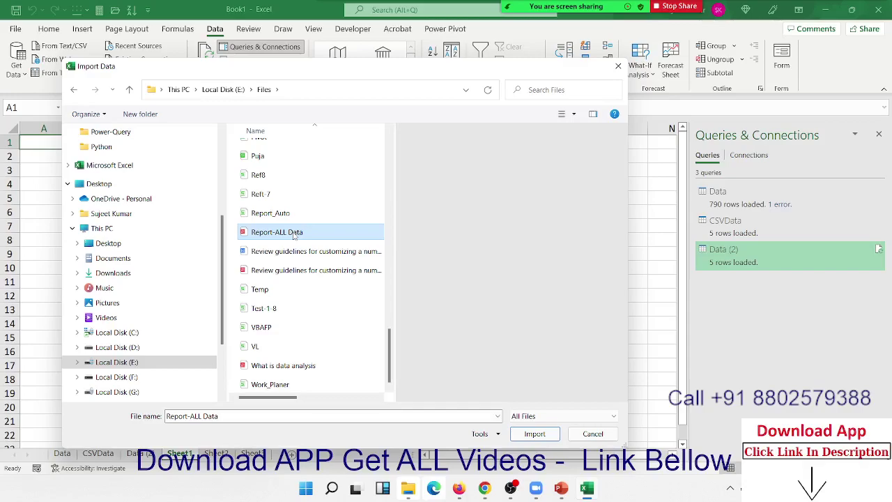
click(263, 270)
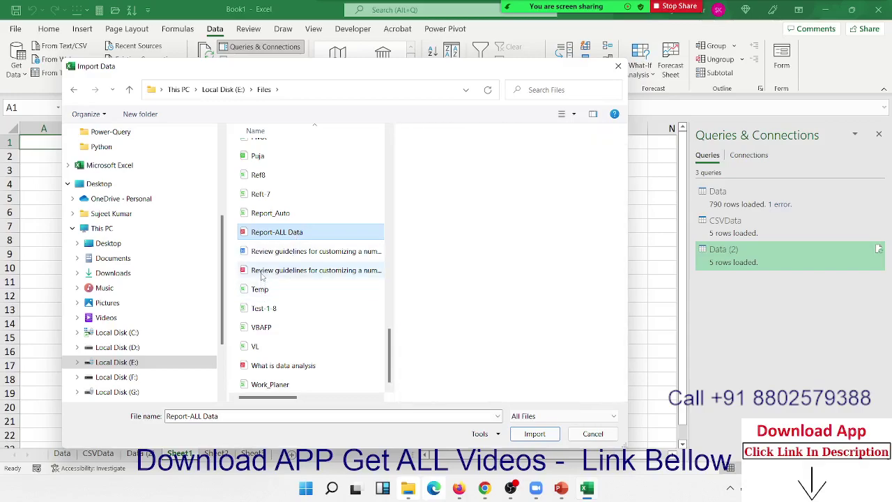
click(269, 366)
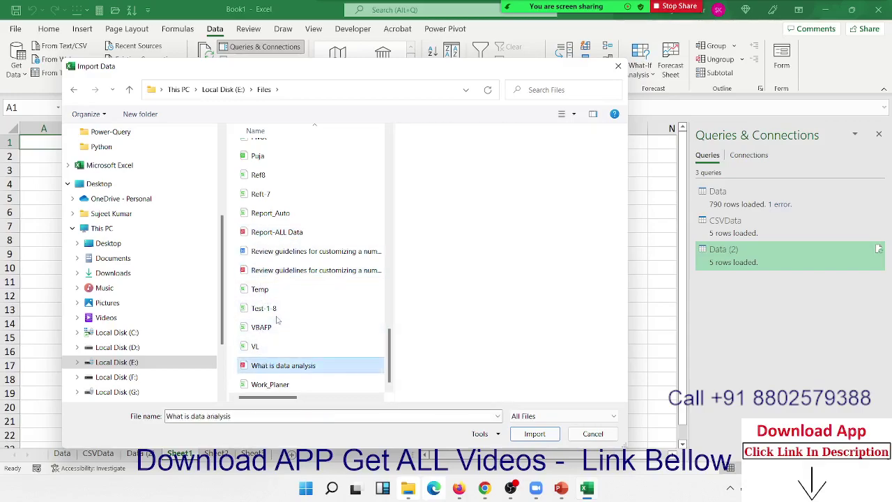
scroll(277, 320, up, 10)
scroll(277, 319, up, 5)
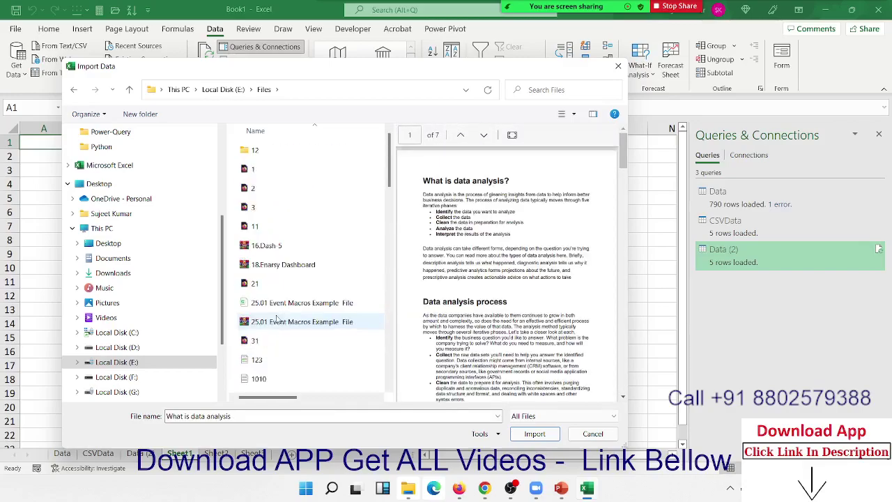
scroll(276, 319, down, 3)
scroll(273, 247, up, 3)
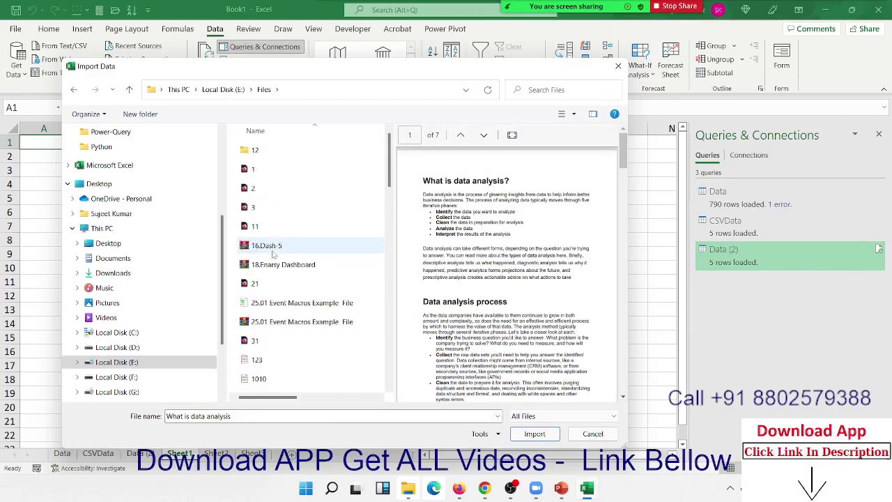
- Peek into folder 12, go back to Files, and cancel the Import Data dialog
double_click(256, 151)
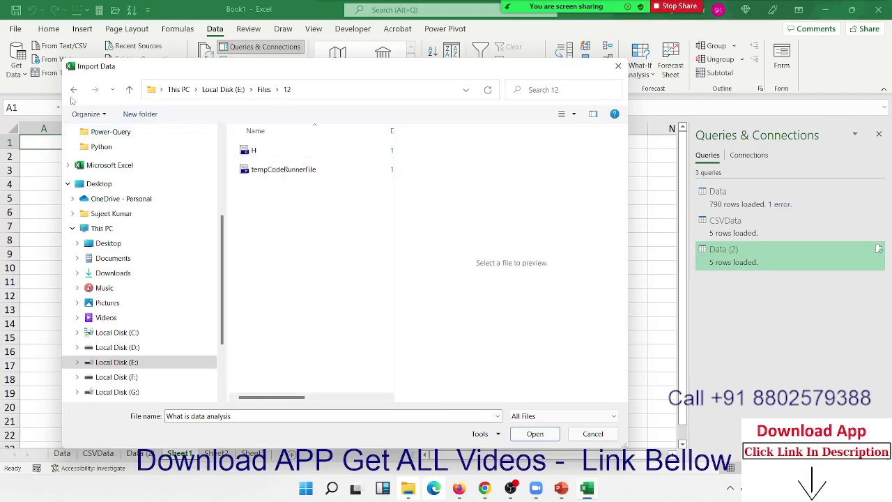
click(73, 90)
scroll(345, 347, down, 3)
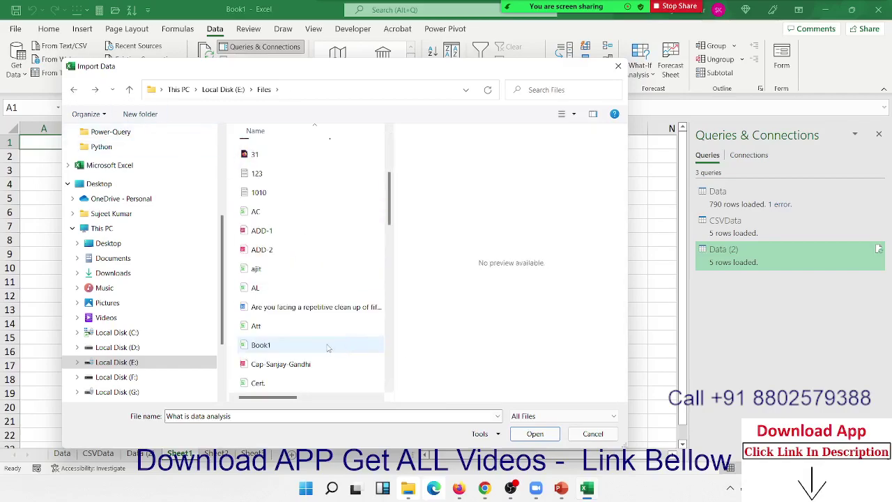
scroll(329, 346, down, 3)
scroll(328, 346, down, 6)
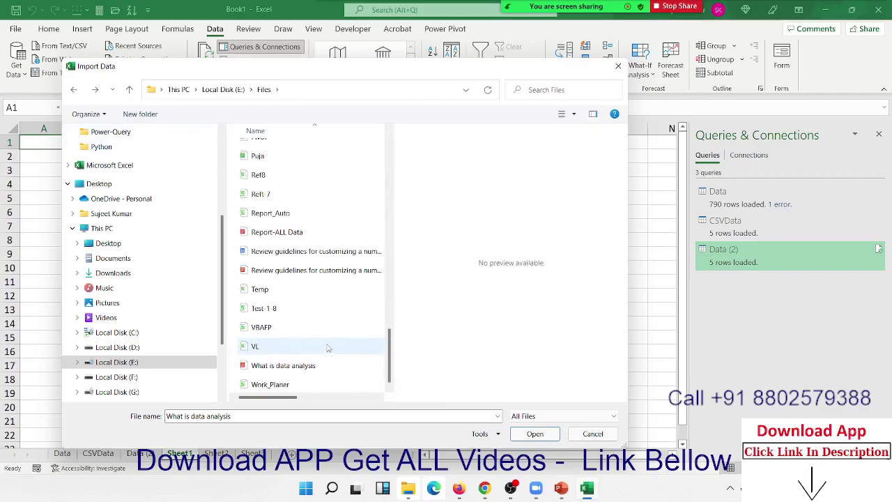
click(594, 434)
- Confirm in Properties that the first Data PDF is in E:\2222 (62.0 KB), then return to Excel
click(405, 495)
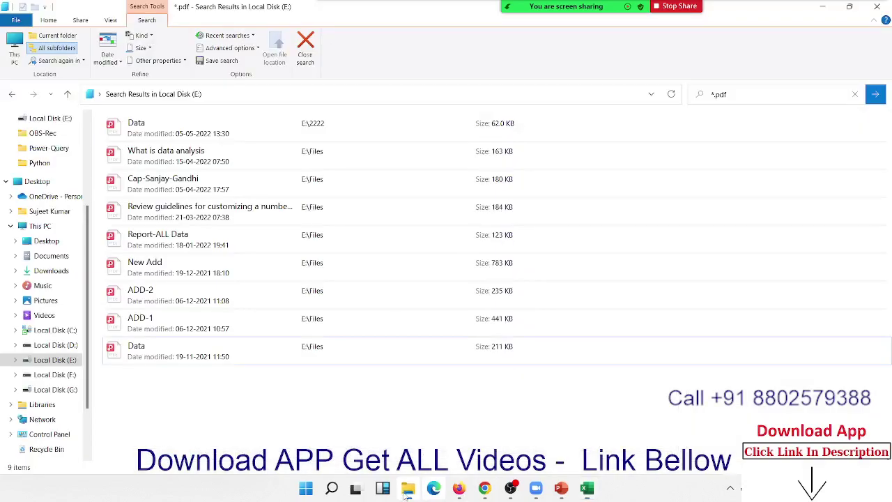
right_click(134, 131)
click(218, 471)
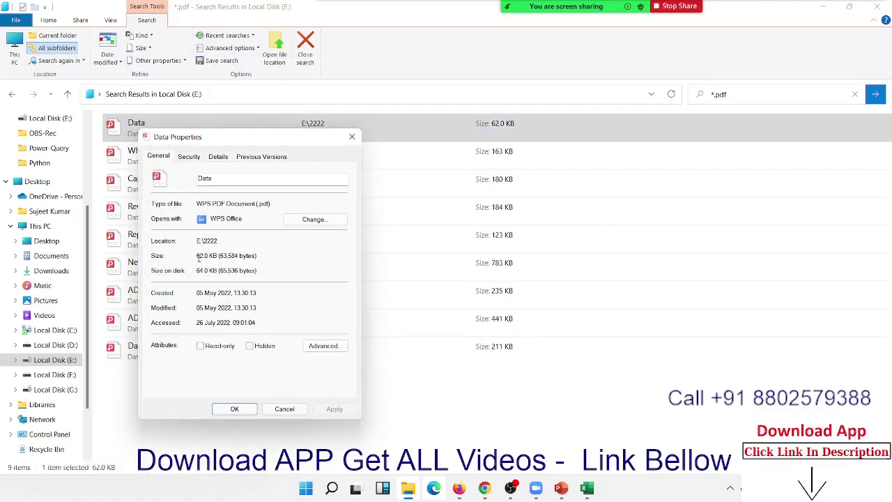
click(291, 411)
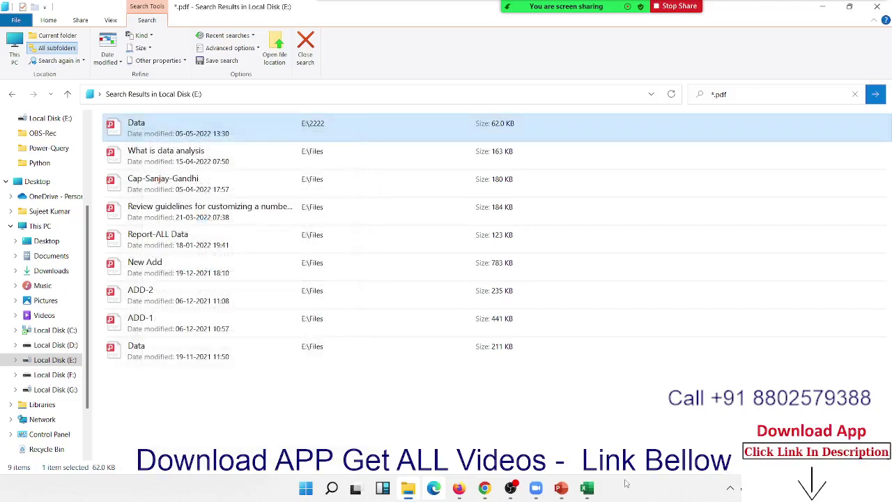
click(587, 488)
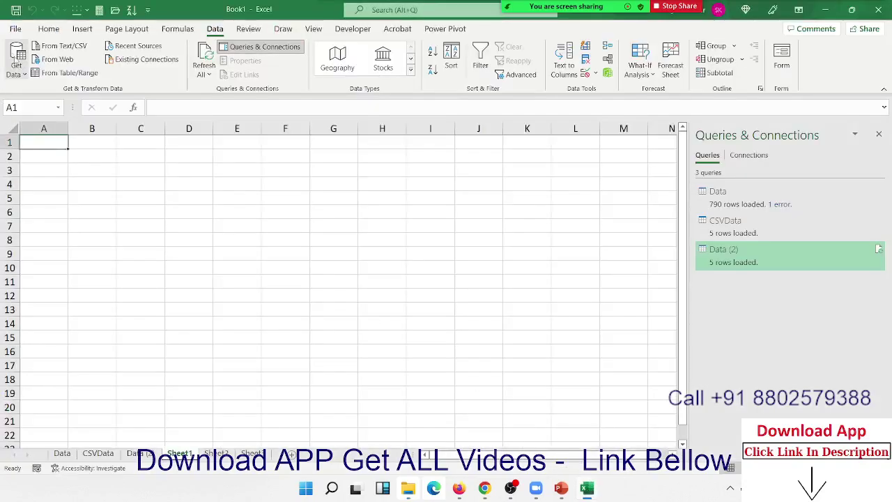
- Import Data.pdf from E:\2222 via Get Data > From PDF to open the Navigator
click(15, 64)
mouse_move(51, 95)
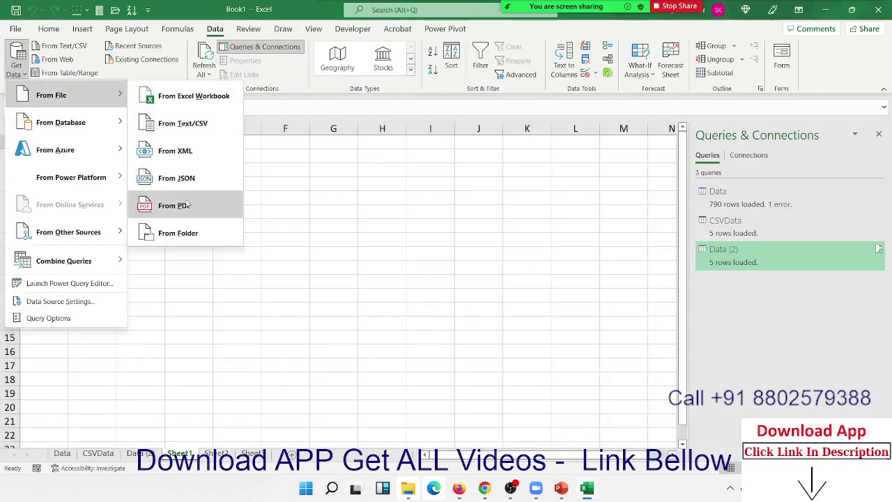
click(187, 202)
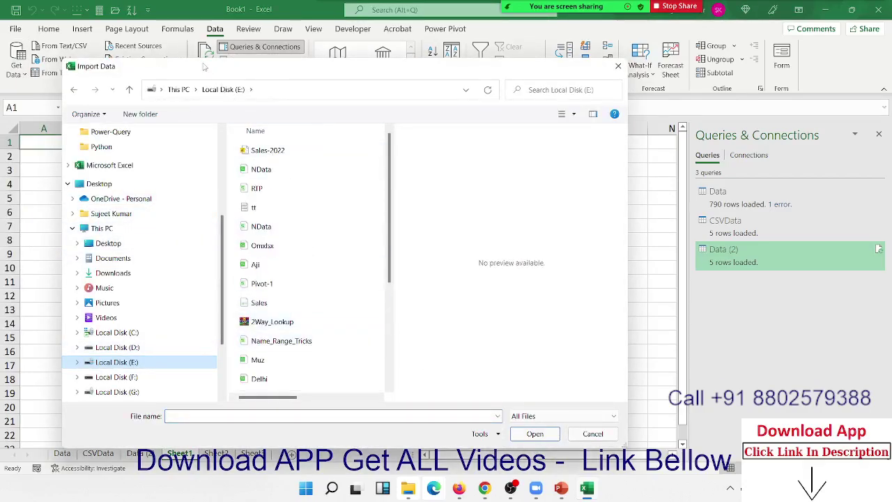
scroll(314, 240, down, 2)
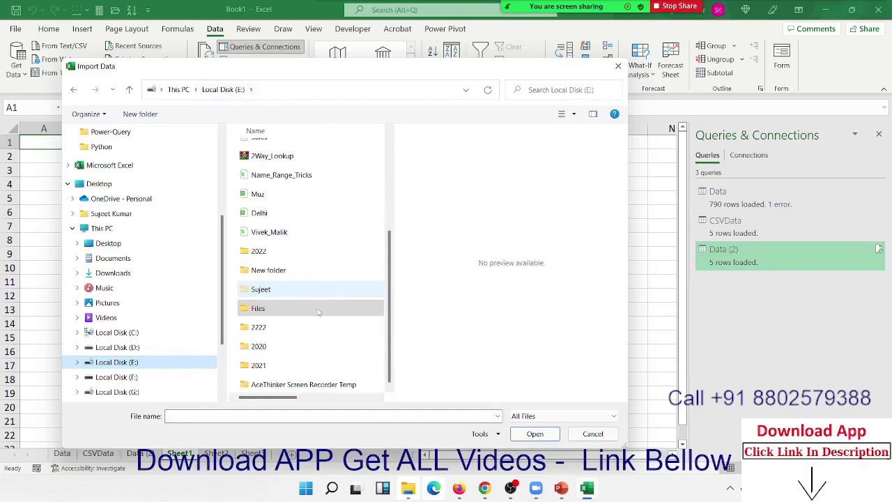
click(277, 328)
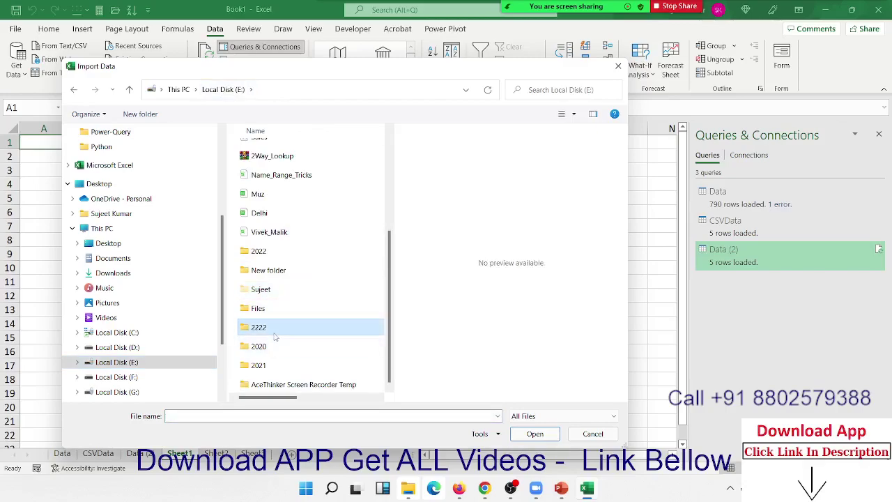
double_click(275, 332)
click(272, 208)
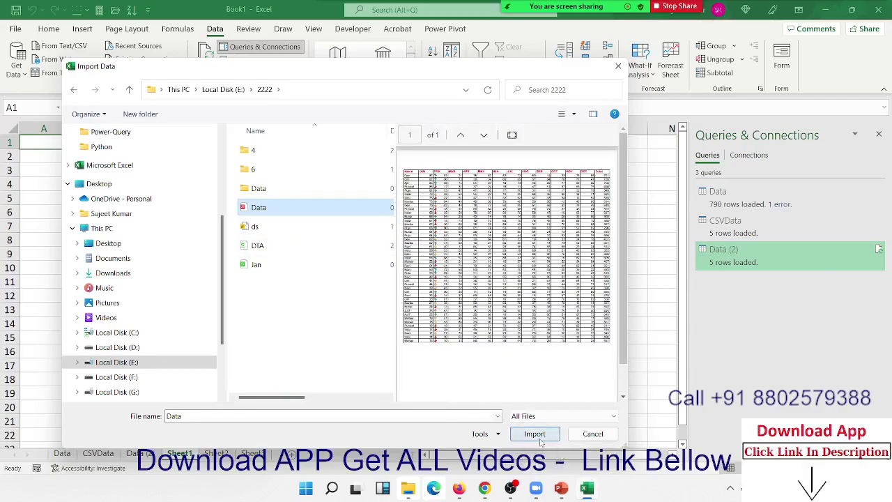
click(540, 440)
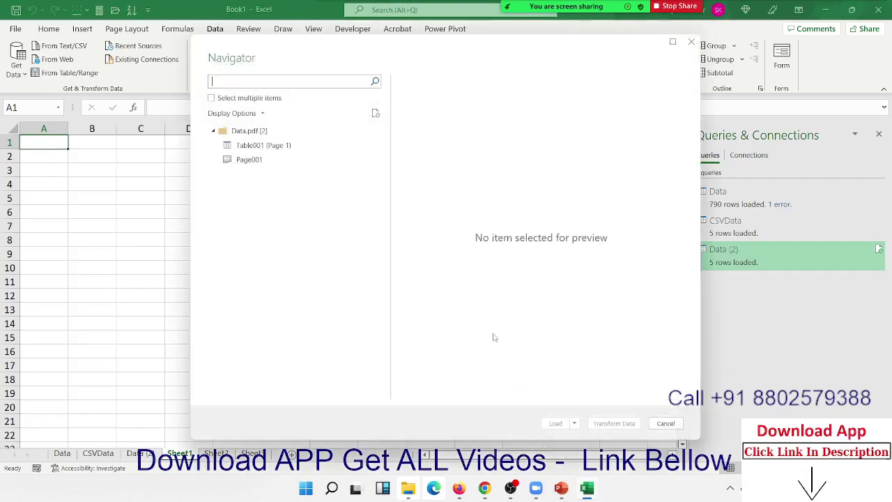
- Preview Page001, then Table001 (Page 1), moving and enlarging the Navigator to show more months
click(252, 161)
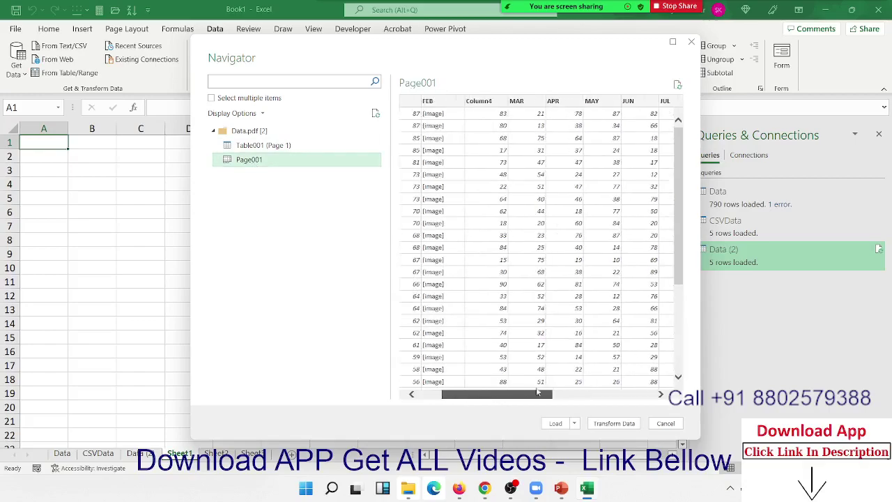
mouse_move(465, 394)
mouse_down()
mouse_move(659, 394)
mouse_move(474, 395)
mouse_up()
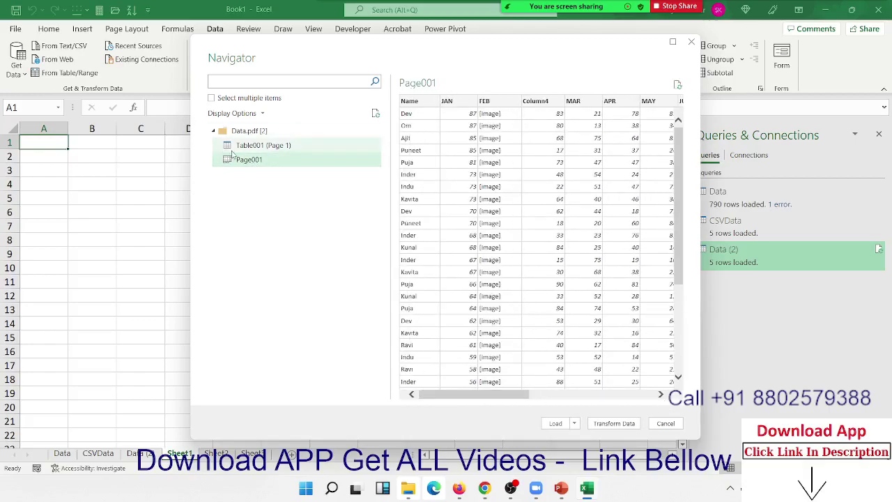
click(264, 145)
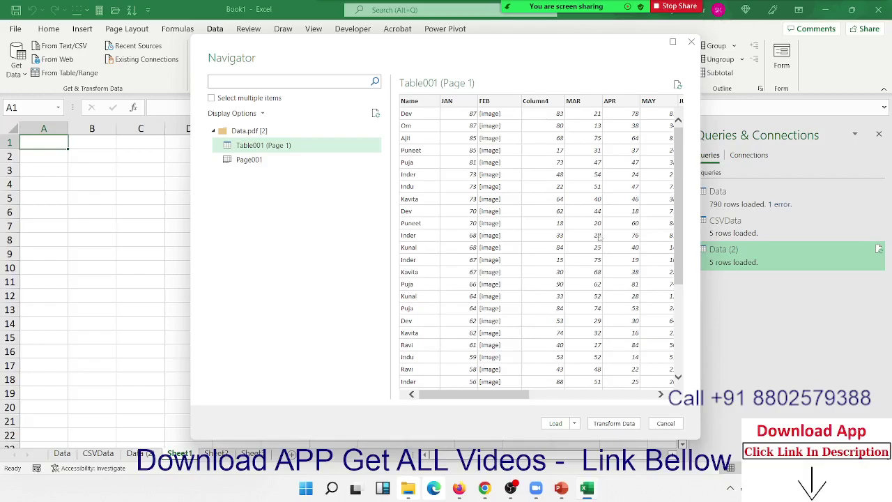
drag(295, 49, 144, 37)
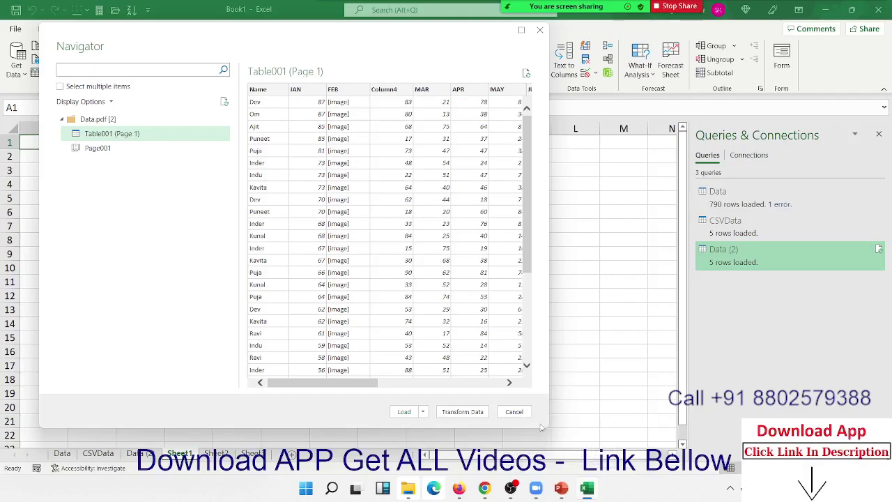
drag(547, 427, 706, 441)
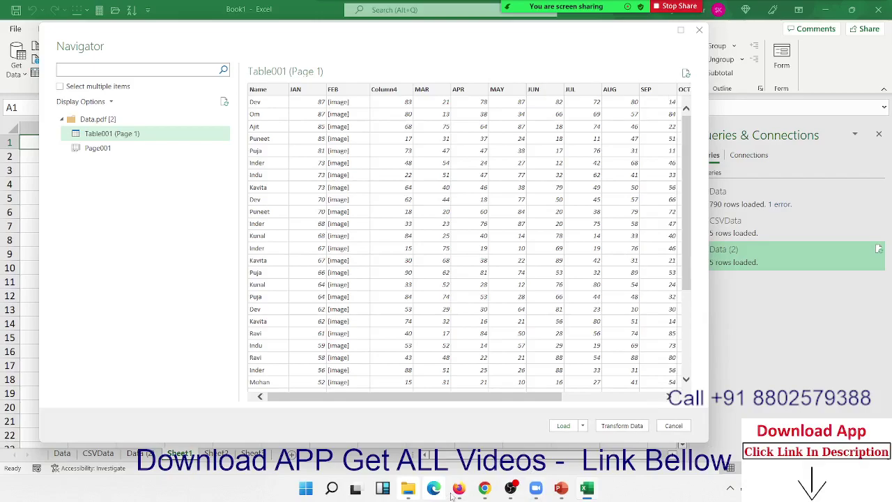
click(408, 488)
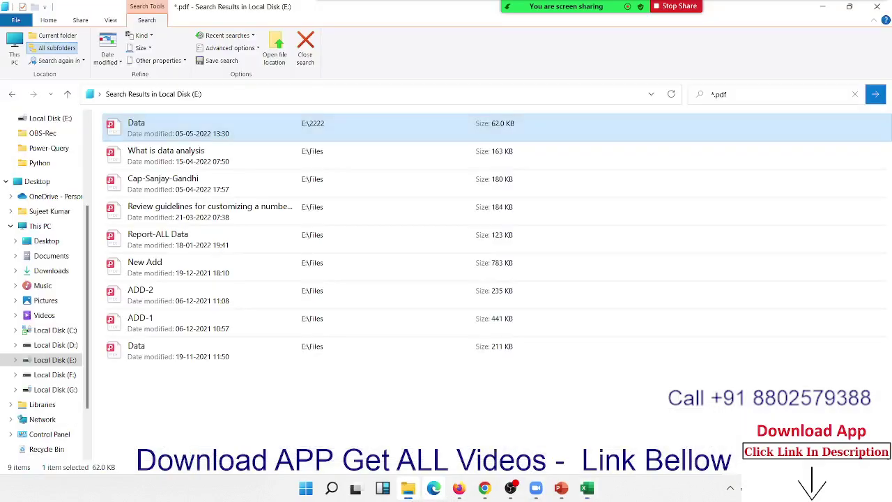
double_click(137, 123)
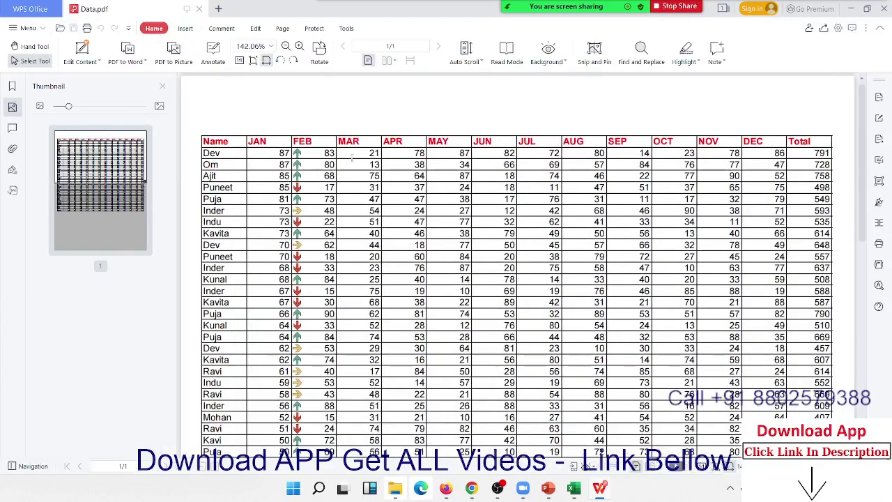
click(885, 8)
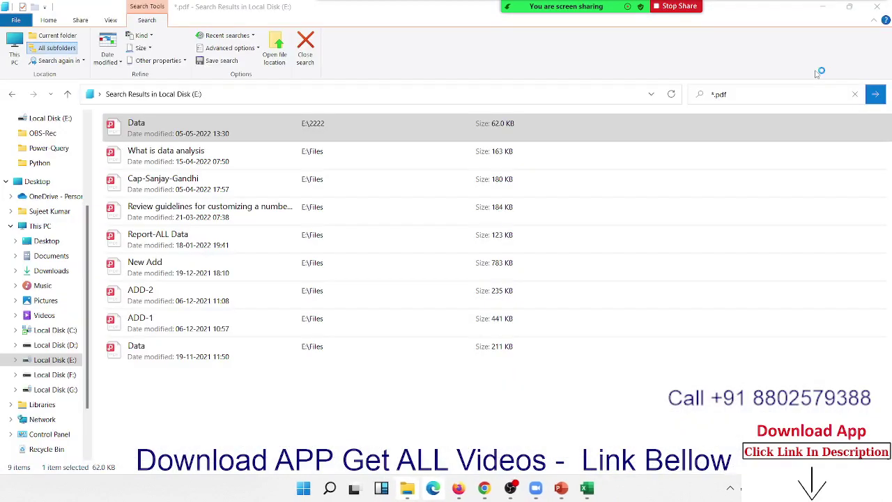
mouse_move(574, 488)
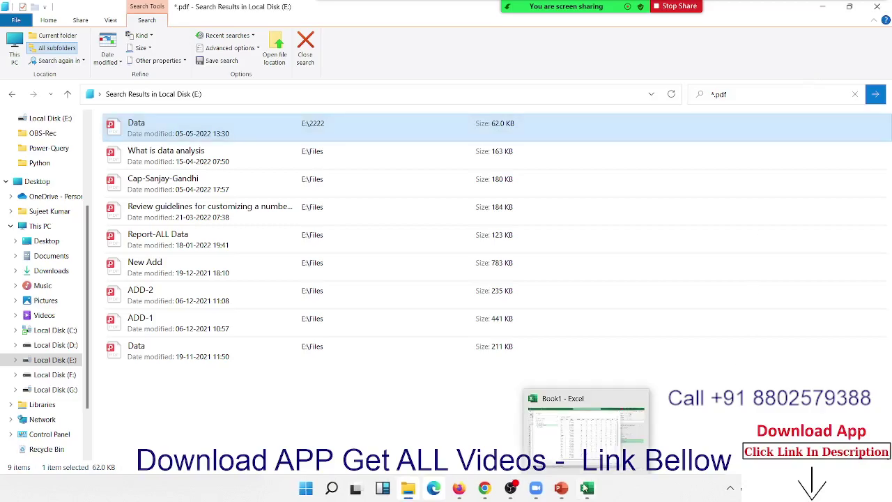
click(577, 466)
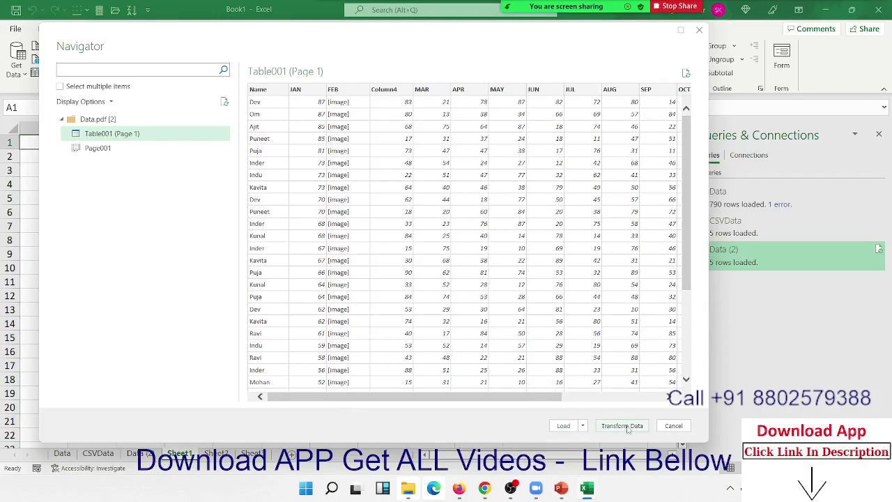
- Open the PDF table in Power Query and remove the image-only FEB column
click(622, 426)
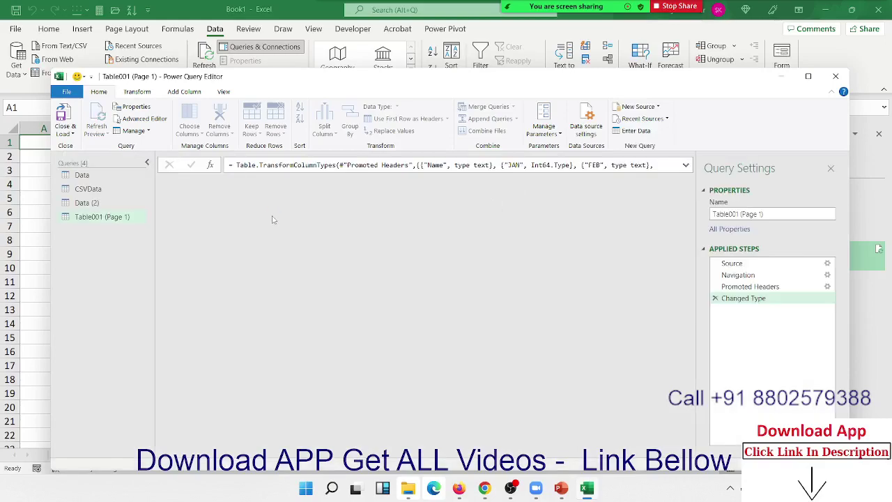
click(387, 220)
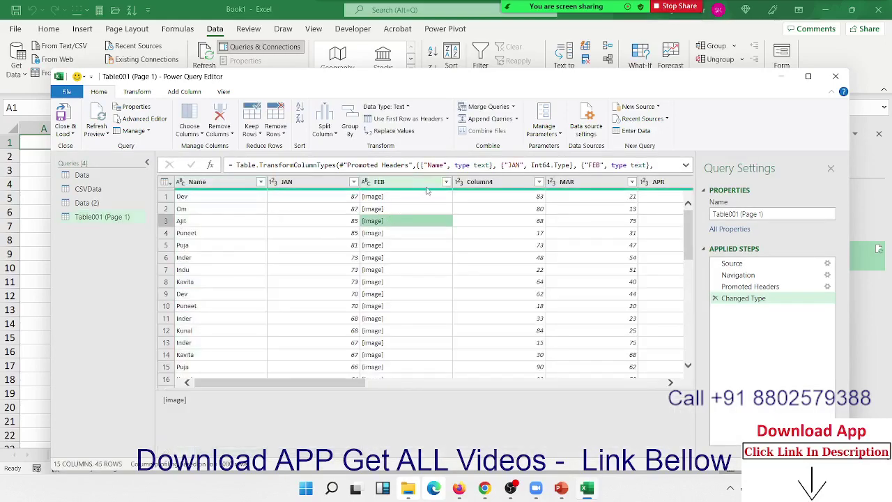
click(383, 181)
right_click(383, 182)
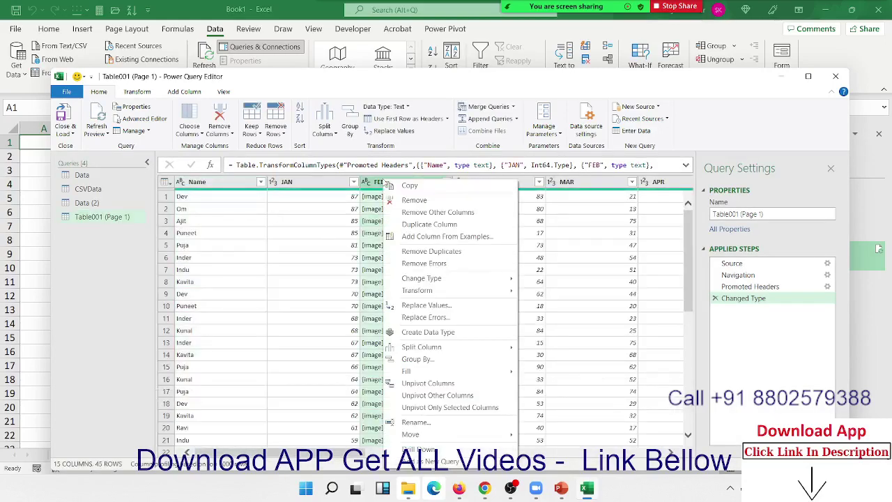
click(411, 203)
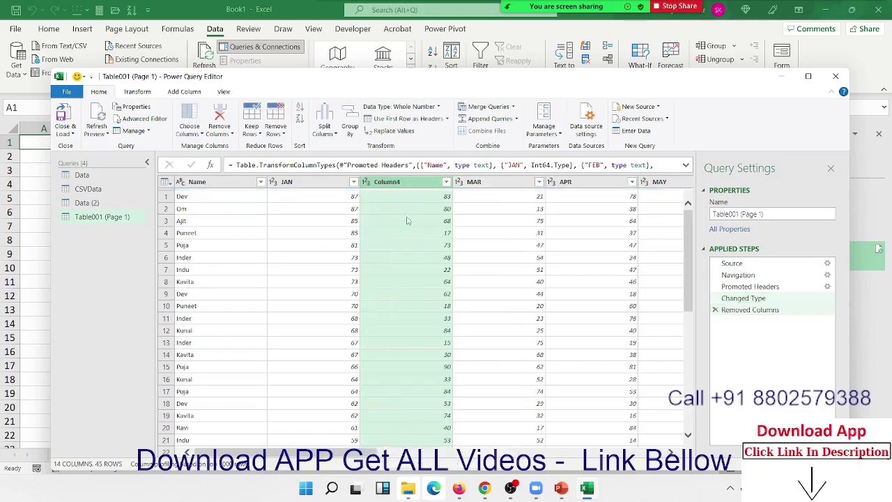
- Rename Column4 to FEB and Close & Load the table into a new sheet
double_click(382, 182)
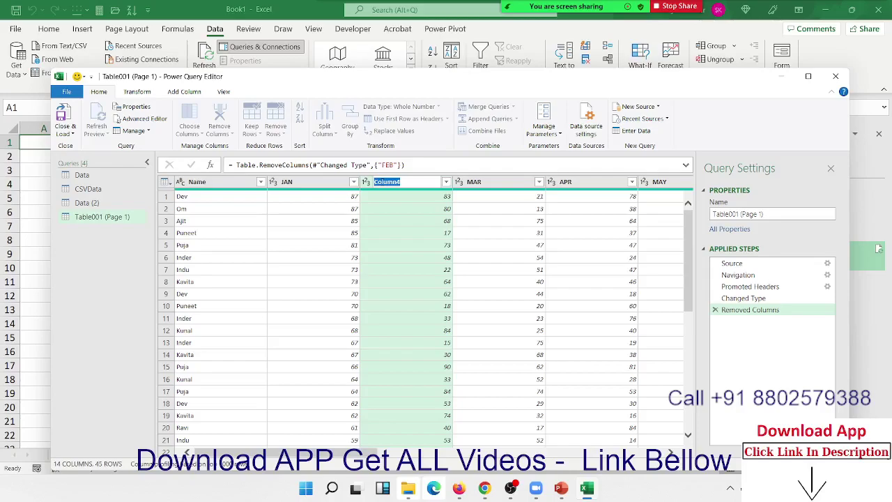
text(FEB)
key(Return)
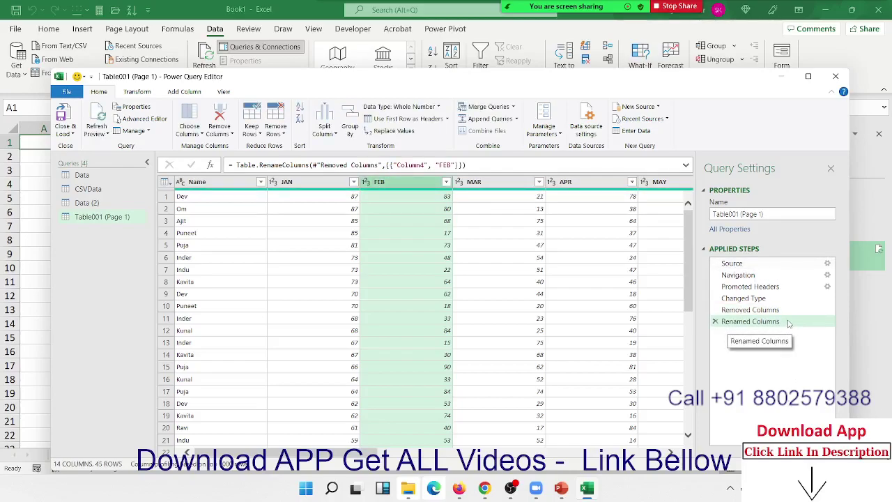
scroll(343, 301, down, 3)
scroll(344, 300, up, 3)
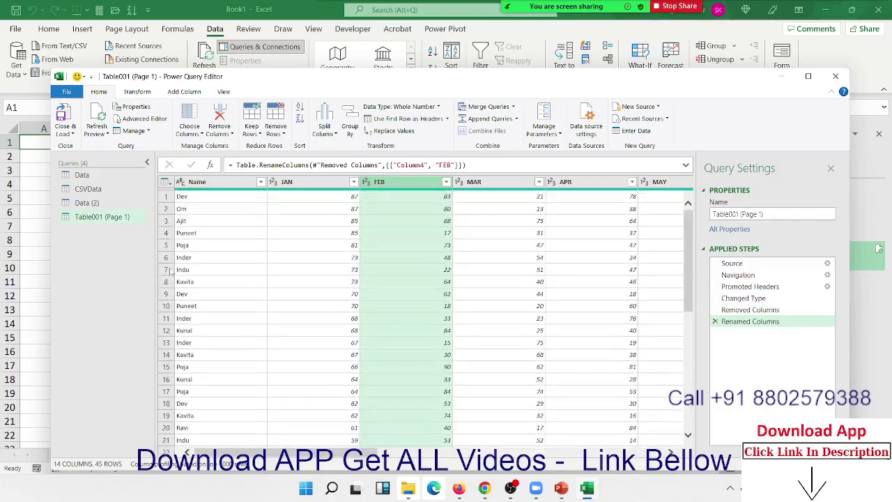
click(65, 122)
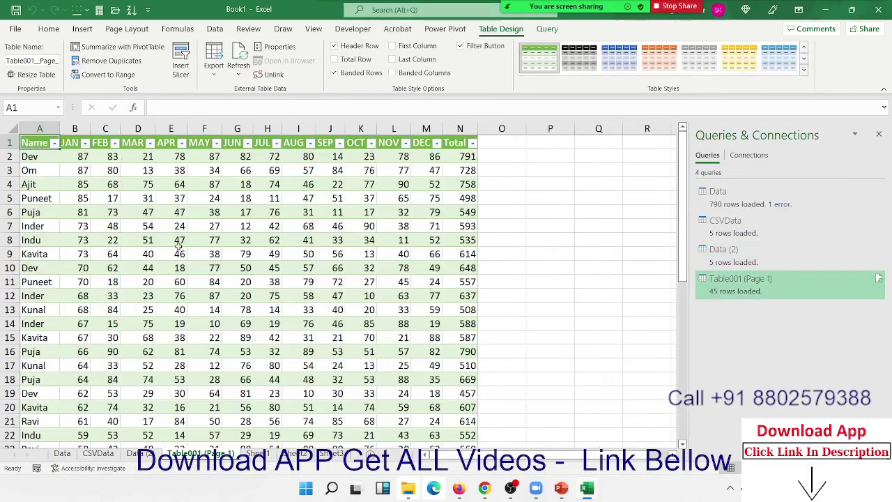
- Return to the empty Sheet1 and show the Data tab's import and query tools
scroll(243, 272, down, 15)
scroll(237, 355, up, 15)
click(260, 453)
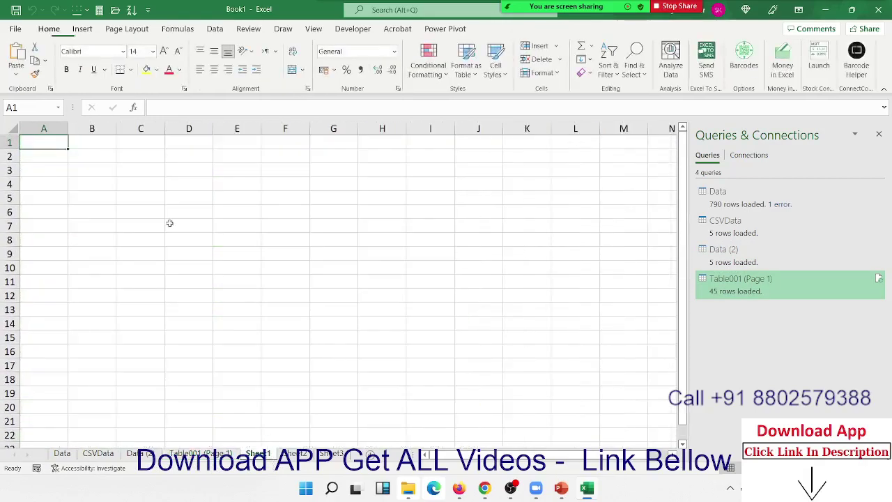
click(17, 70)
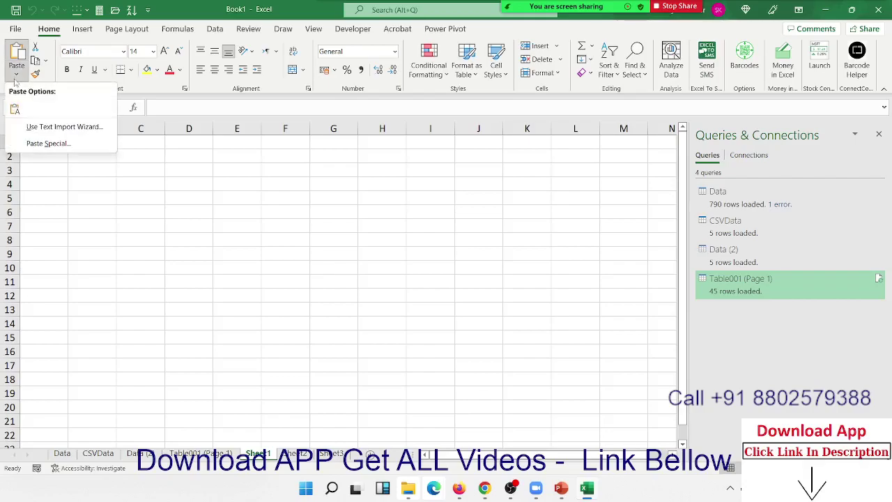
click(214, 28)
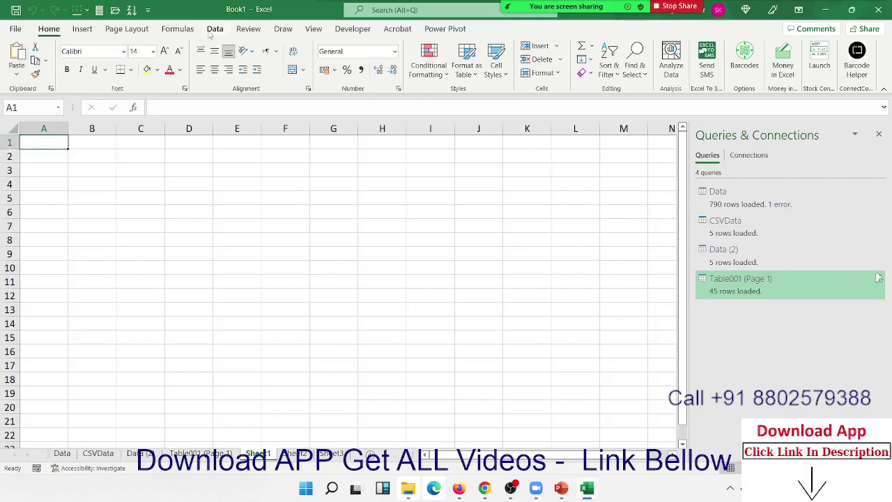
- Import Data.pdf from E:\Files via From PDF, listing Table001 (Page 1-3) and Page001-Page003
click(14, 70)
mouse_move(52, 94)
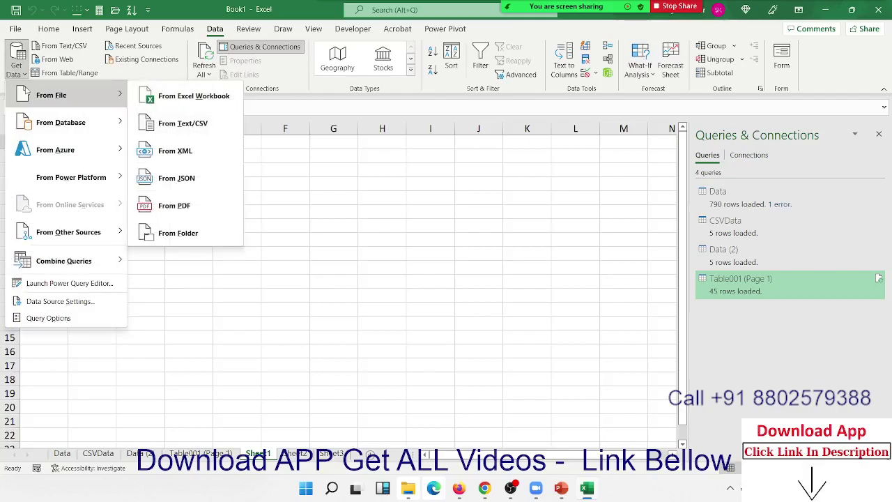
click(172, 204)
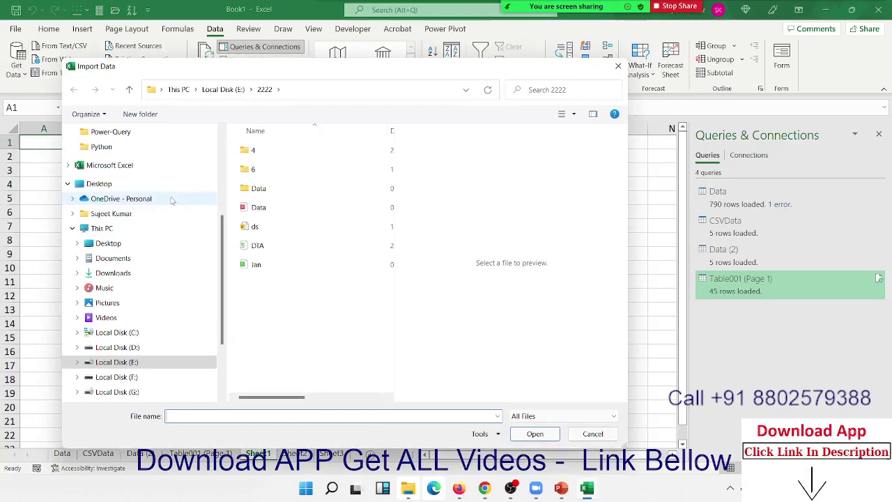
click(234, 97)
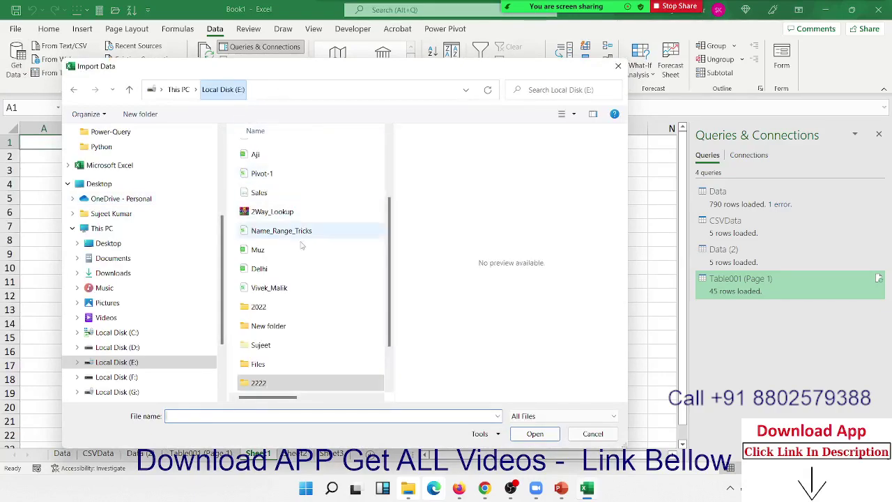
scroll(265, 327, down, 2)
double_click(258, 308)
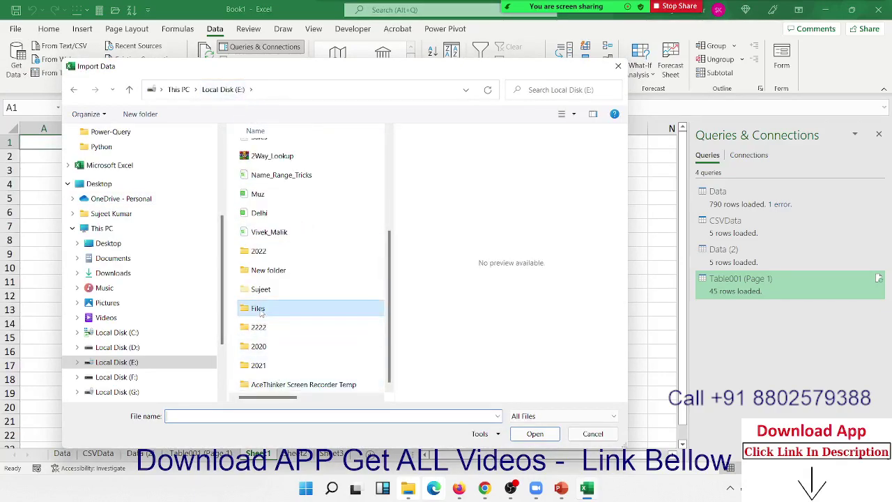
click(273, 284)
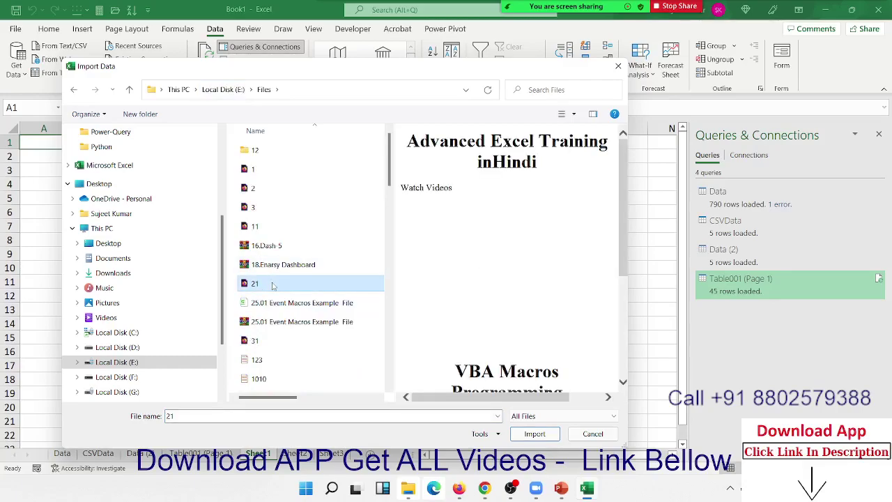
key(d)
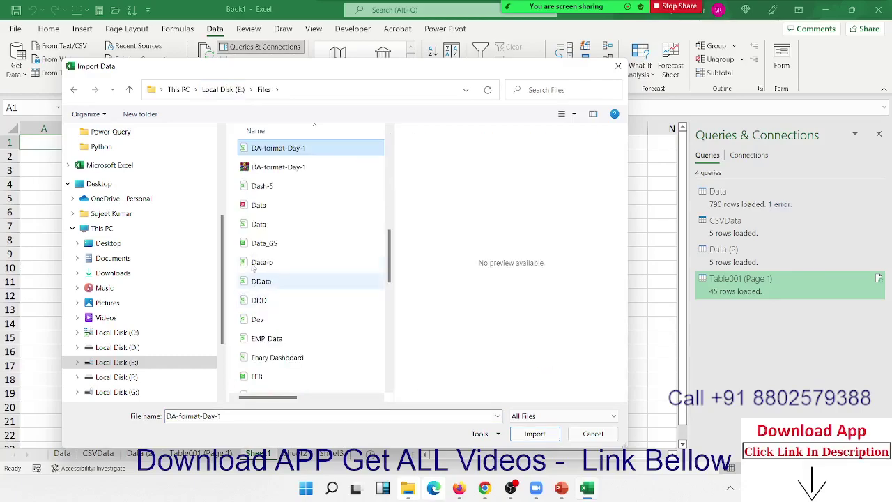
click(258, 205)
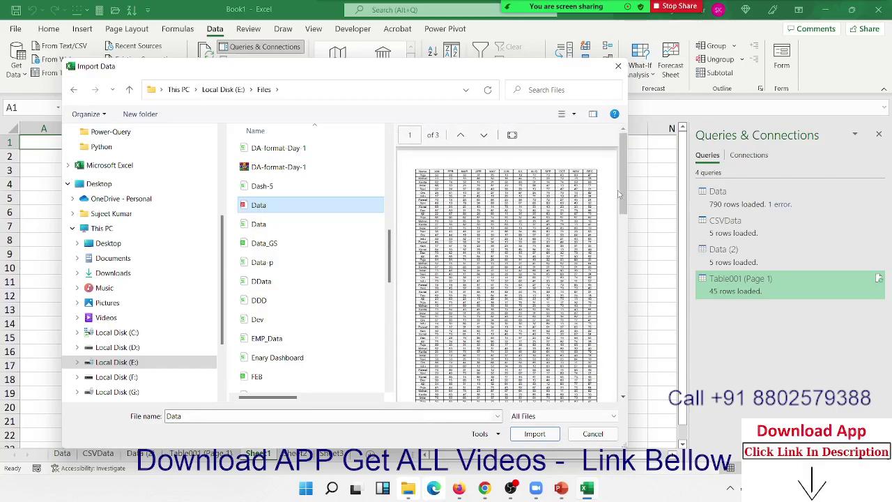
drag(622, 198, 608, 342)
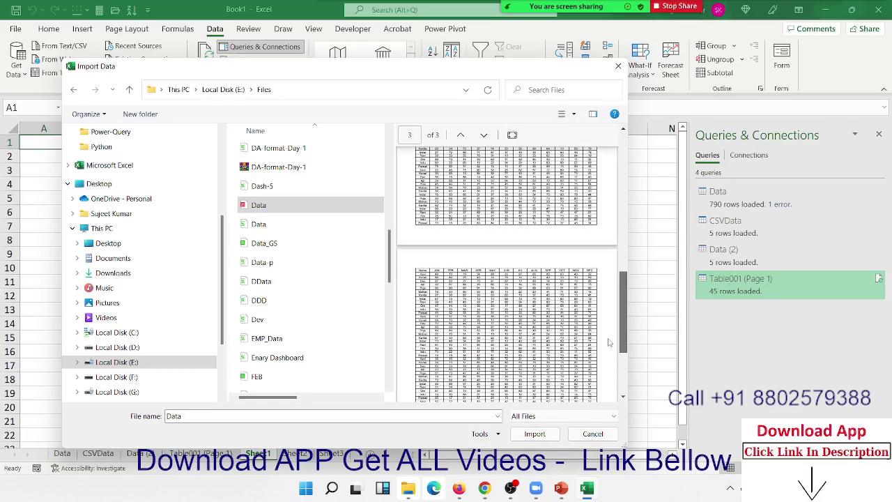
click(534, 433)
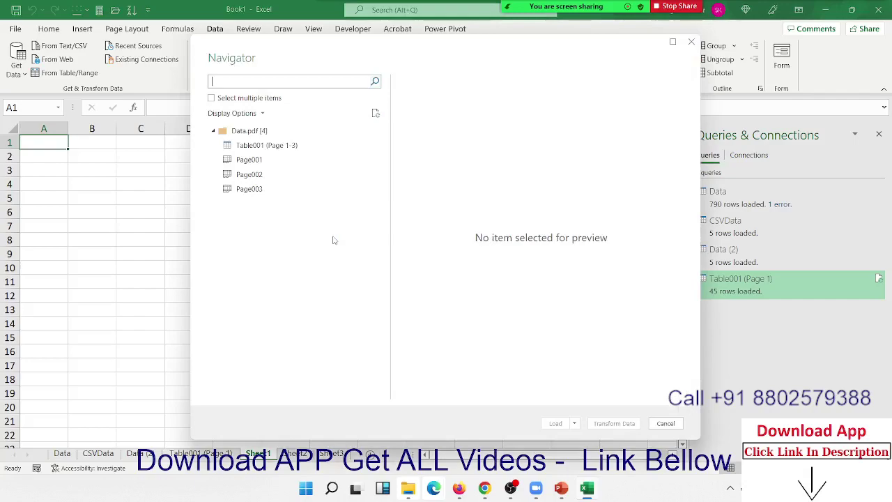
- Preview the Page001 and Page002 tables, then select Table001 (Page 1-3) in Navigator
click(245, 165)
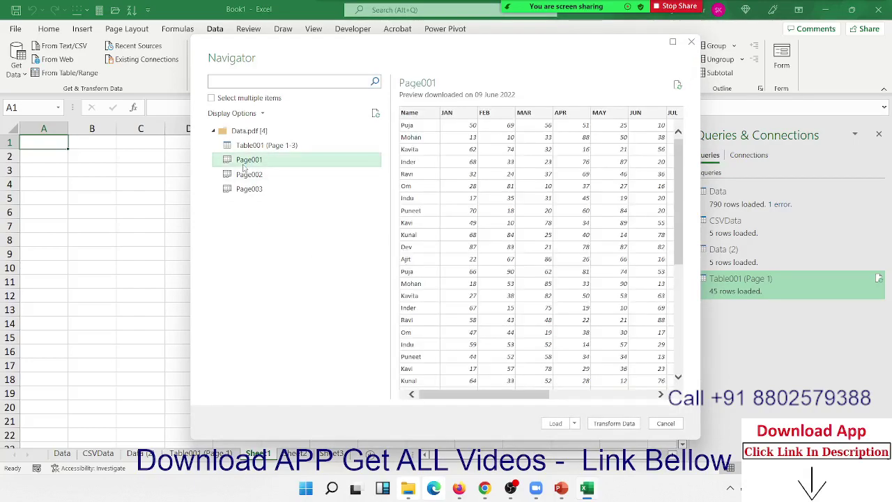
click(245, 176)
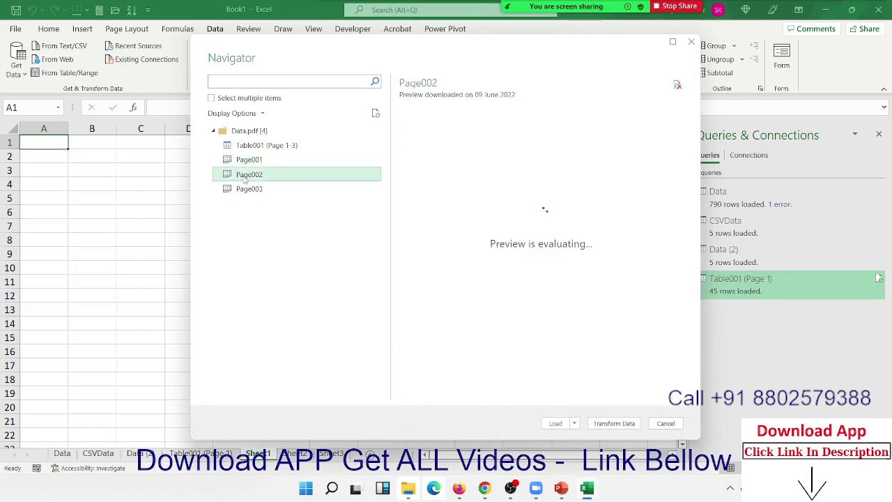
mouse_move(509, 398)
mouse_down()
mouse_move(638, 403)
mouse_move(325, 299)
mouse_up()
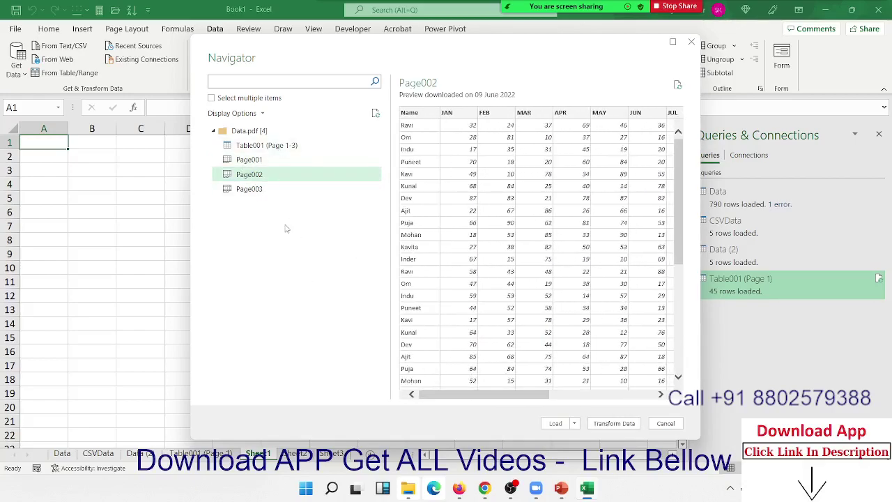
click(295, 145)
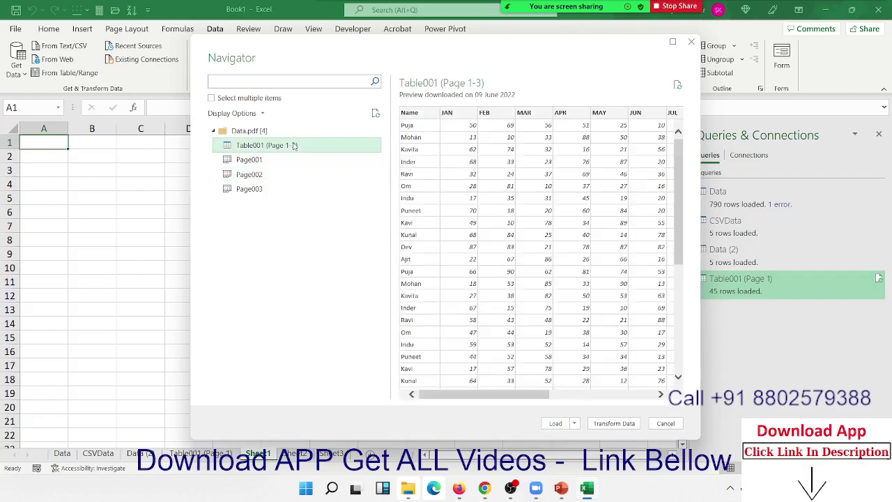
mouse_move(483, 400)
mouse_down()
mouse_move(640, 401)
mouse_move(424, 369)
mouse_up()
scroll(474, 336, down, 5)
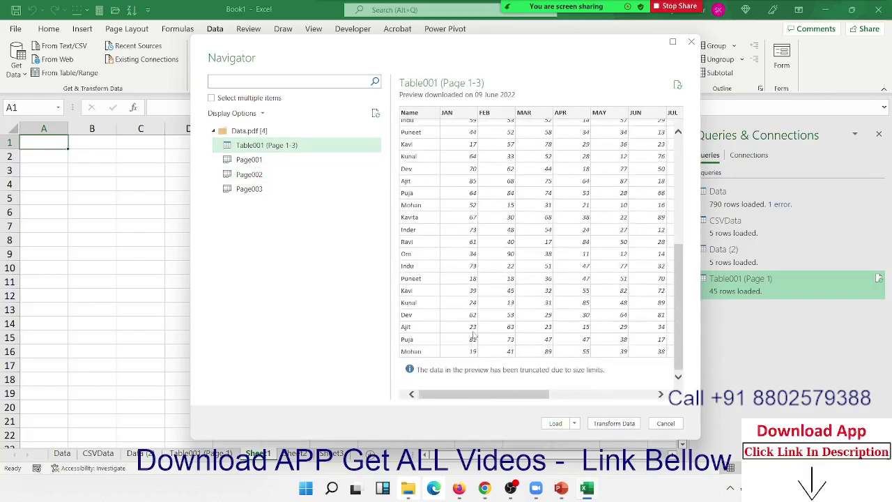
scroll(474, 336, up, 5)
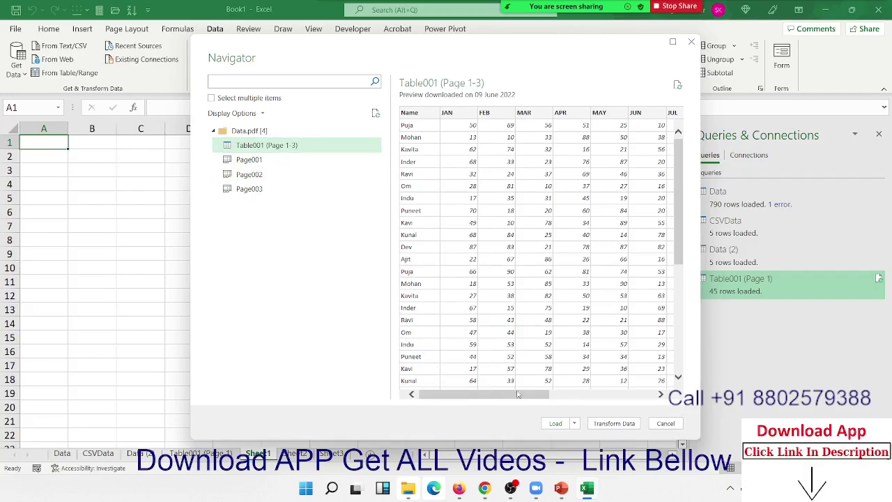
drag(537, 394, 474, 383)
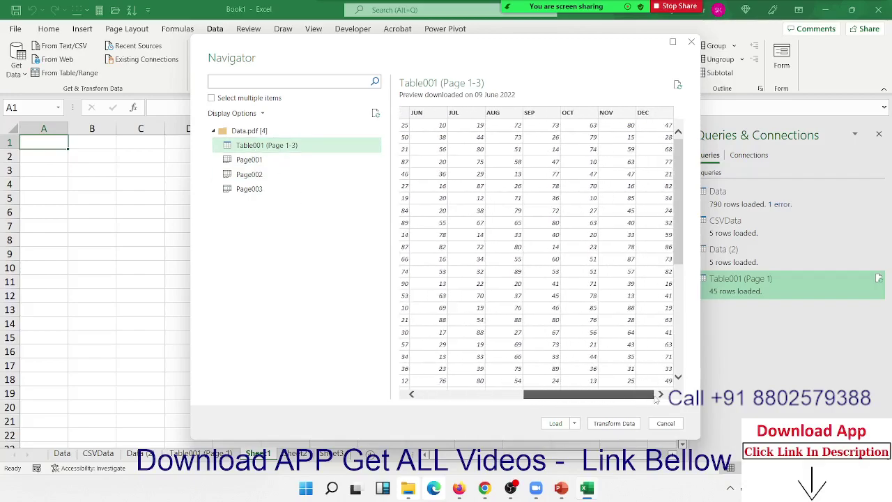
- Load Table001 (Page 1-3) and scroll through its 192 rows of Name and JAN–DEC figures
click(556, 423)
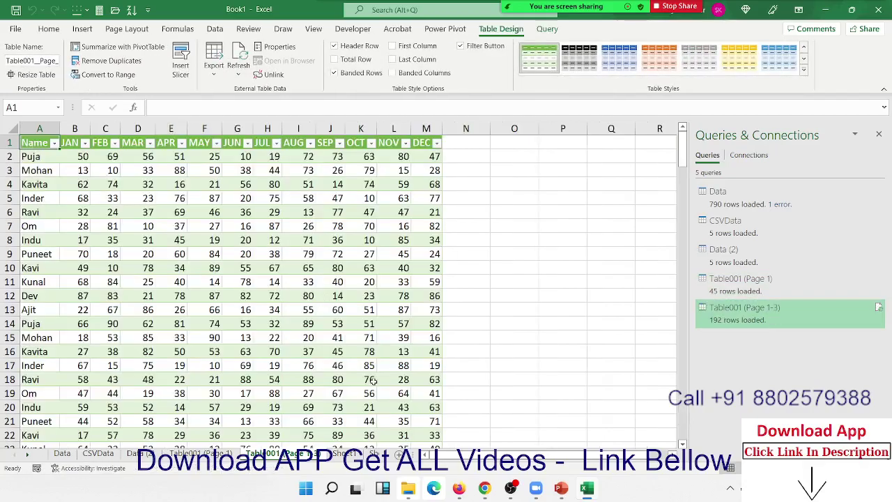
scroll(276, 338, down, 1)
scroll(276, 337, down, 12)
scroll(277, 338, down, 13)
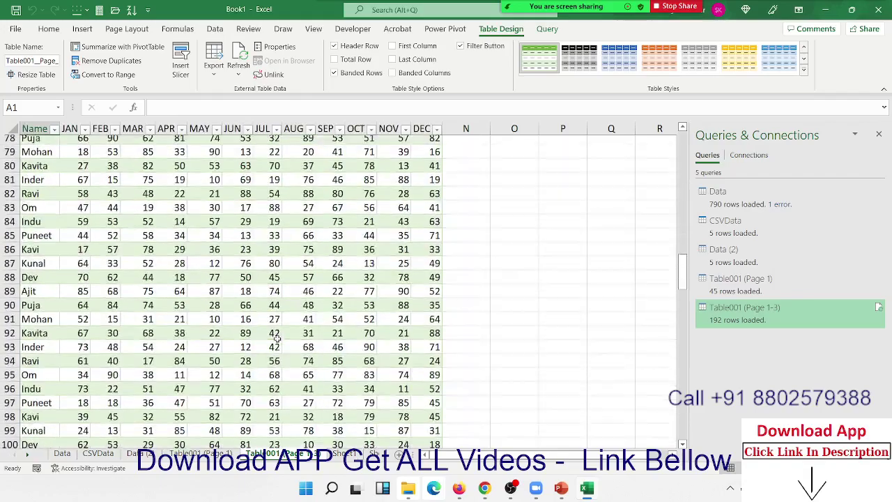
scroll(277, 339, down, 4)
scroll(276, 338, down, 17)
scroll(277, 338, down, 13)
scroll(277, 338, up, 15)
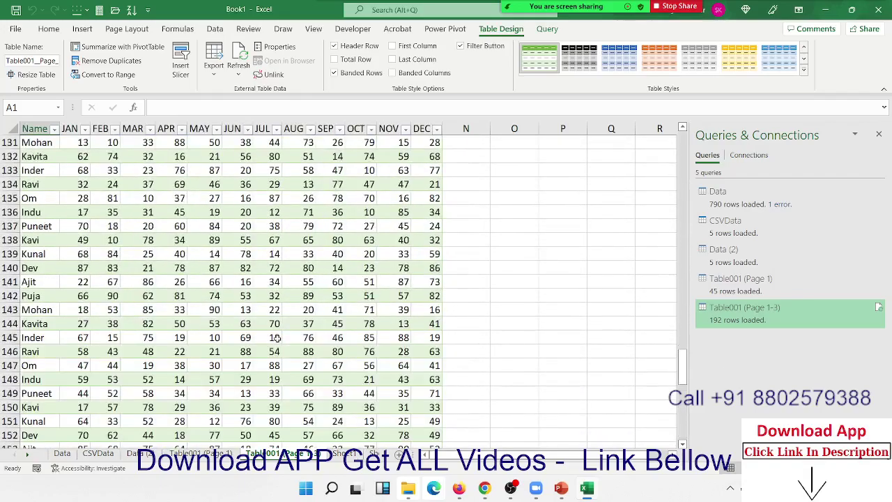
scroll(277, 338, up, 20)
scroll(277, 338, up, 3)
scroll(276, 338, up, 4)
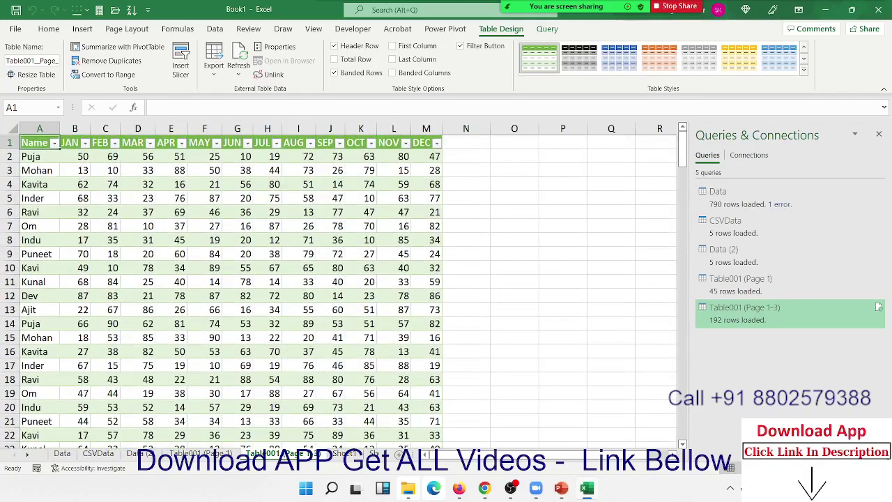
mouse_move(408, 488)
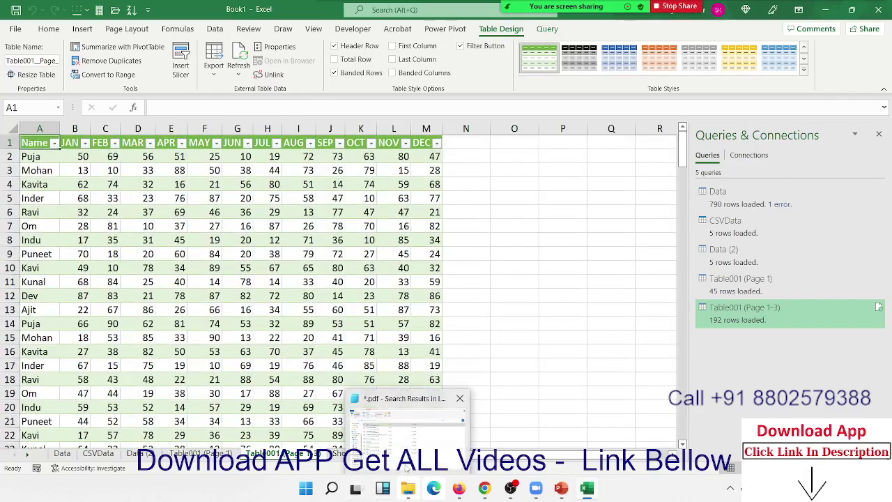
- In File Explorer, navigate to the Data folder inside 2222 on drive E
click(407, 469)
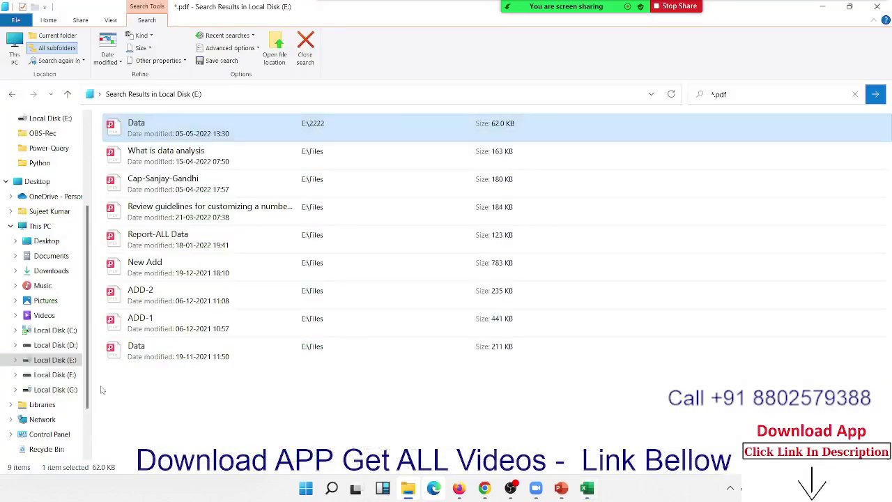
click(63, 360)
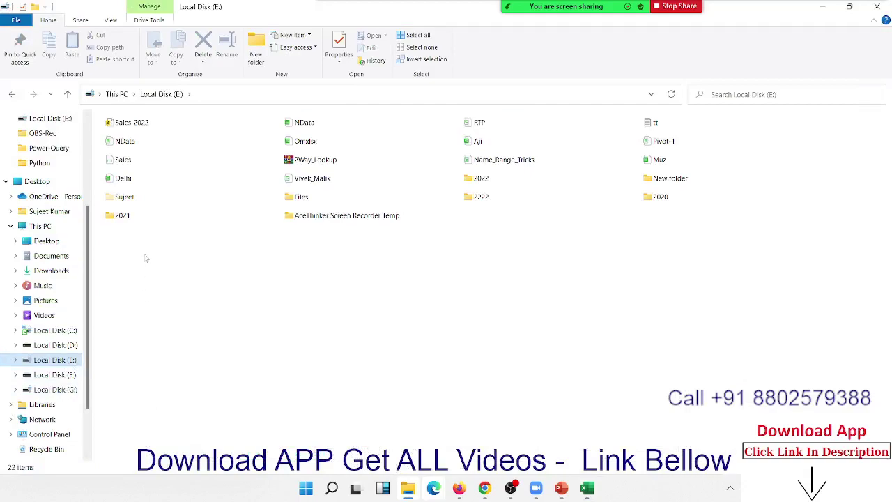
click(499, 203)
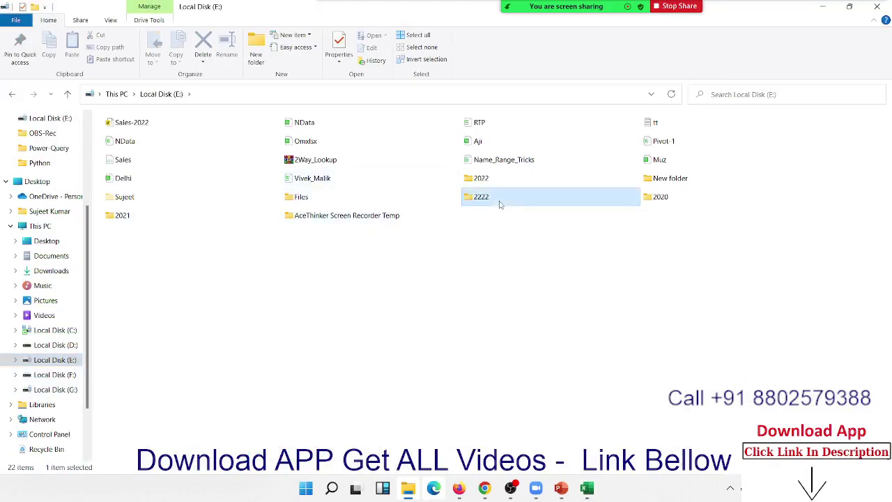
double_click(499, 203)
double_click(165, 175)
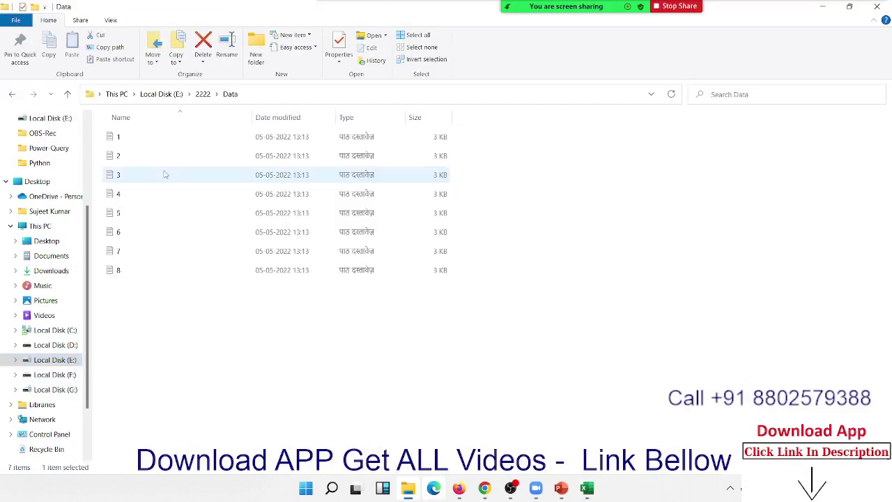
- View text files 1 and 2 in Notepad, then minimise Explorer to return to Excel
click(136, 143)
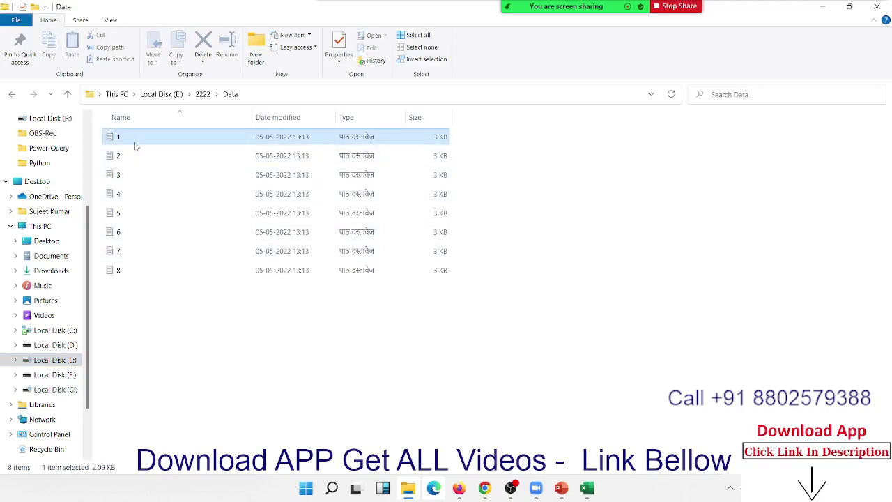
double_click(137, 146)
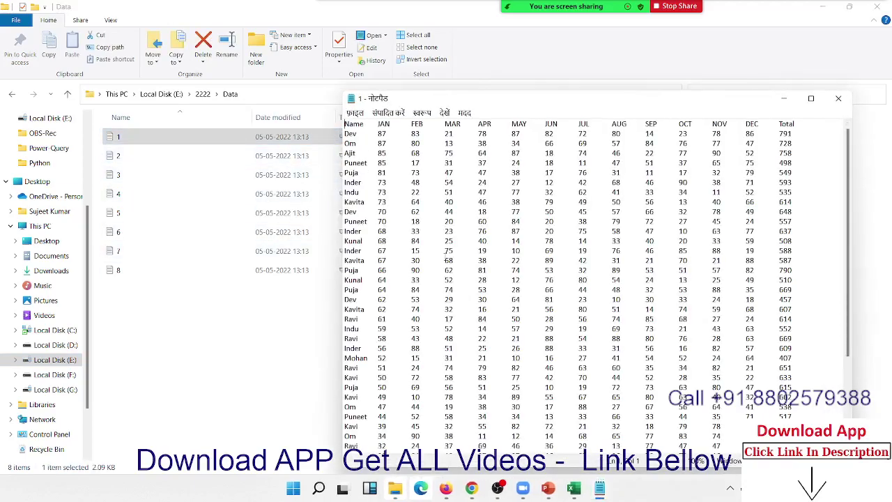
click(838, 99)
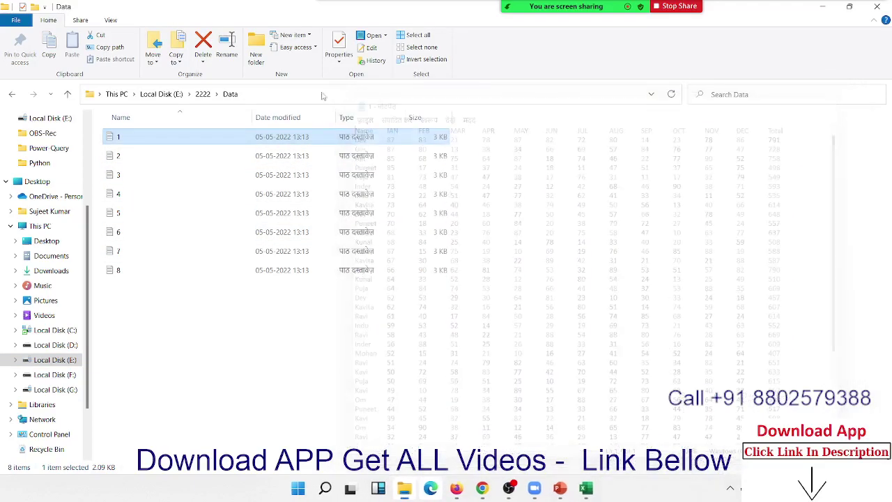
click(150, 158)
double_click(150, 157)
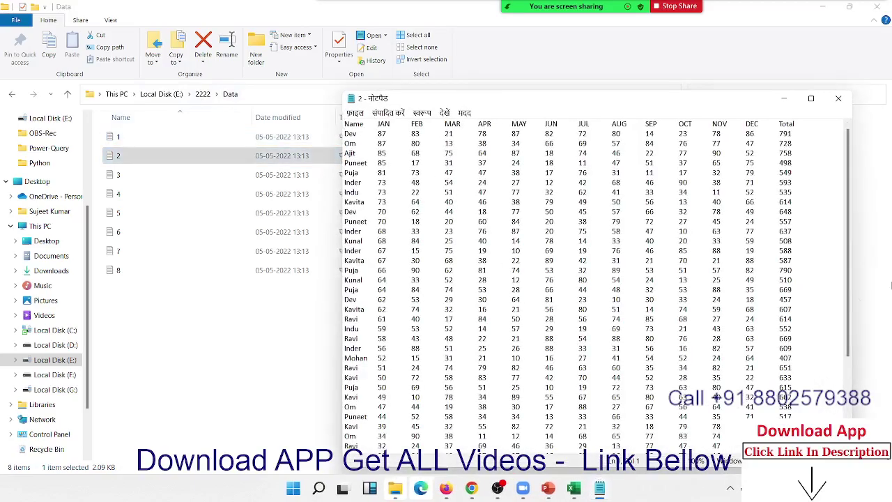
click(838, 98)
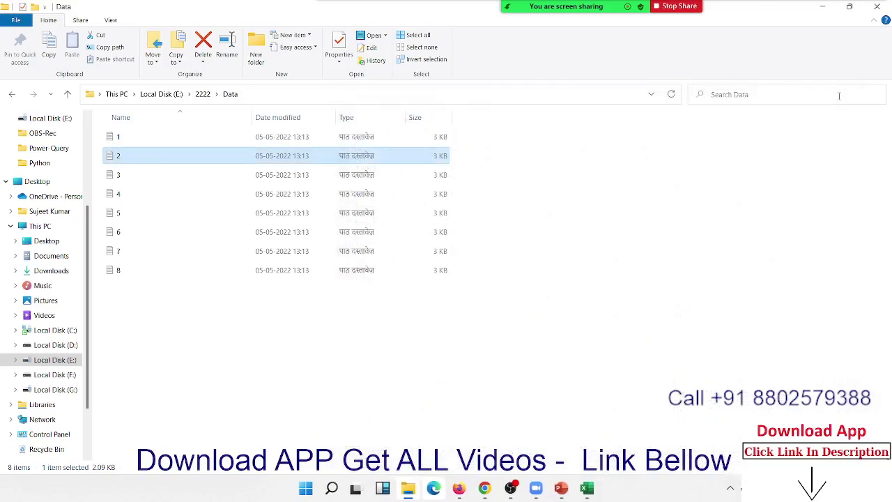
click(823, 6)
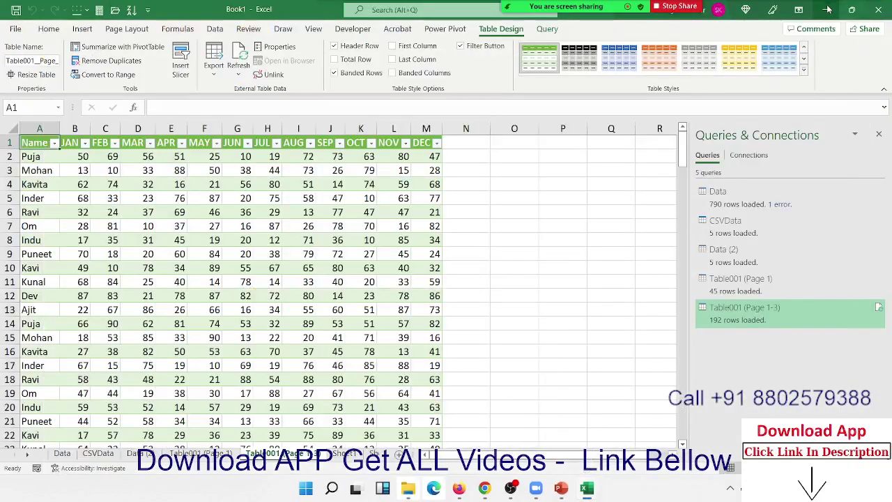
- From an empty sheet, start a Get Data From Folder import and browse to E:\2222\Data
click(352, 455)
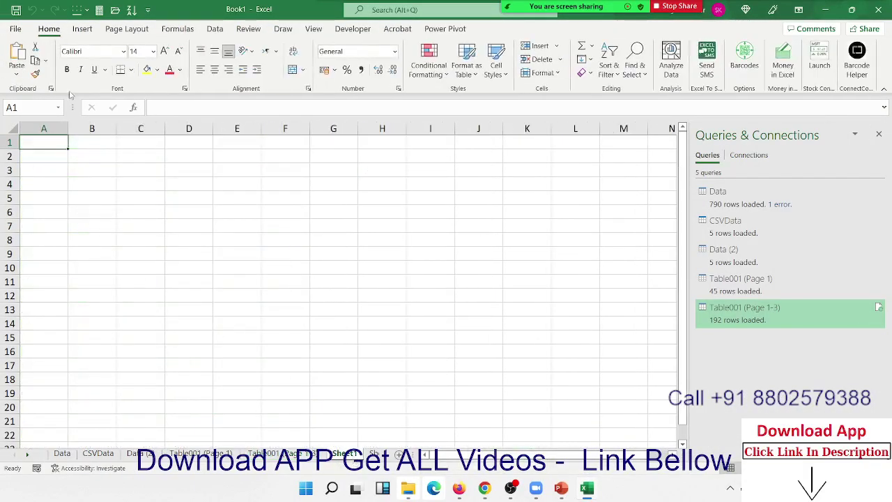
click(214, 29)
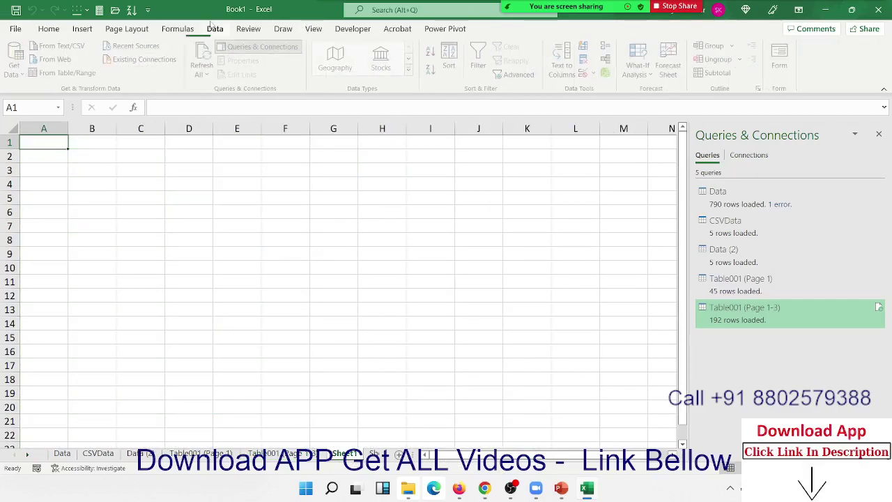
click(15, 66)
mouse_move(51, 95)
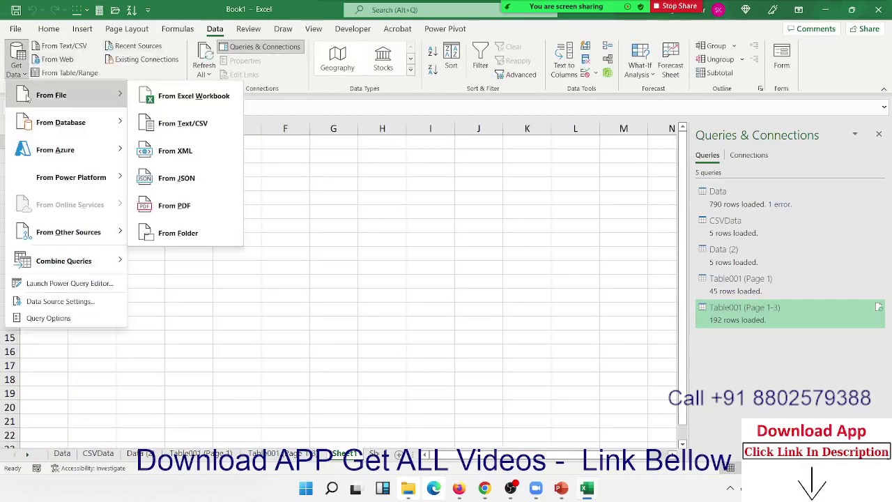
click(181, 232)
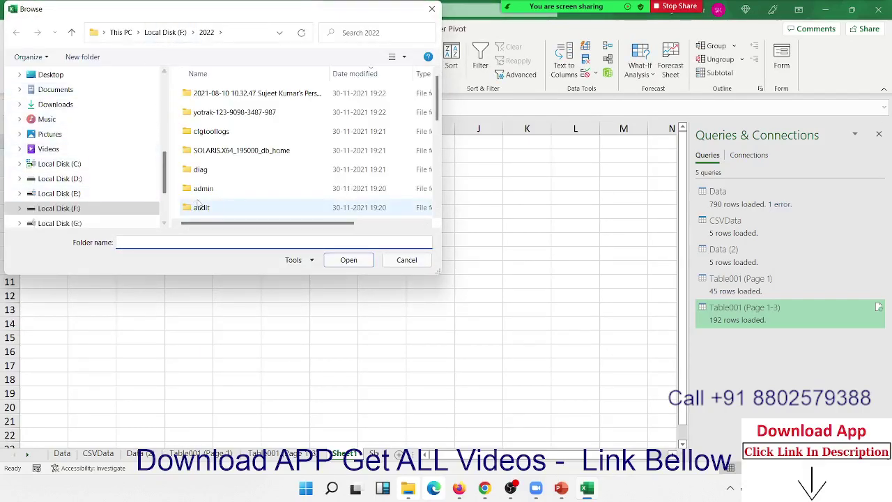
scroll(198, 202, down, 5)
scroll(139, 205, up, 1)
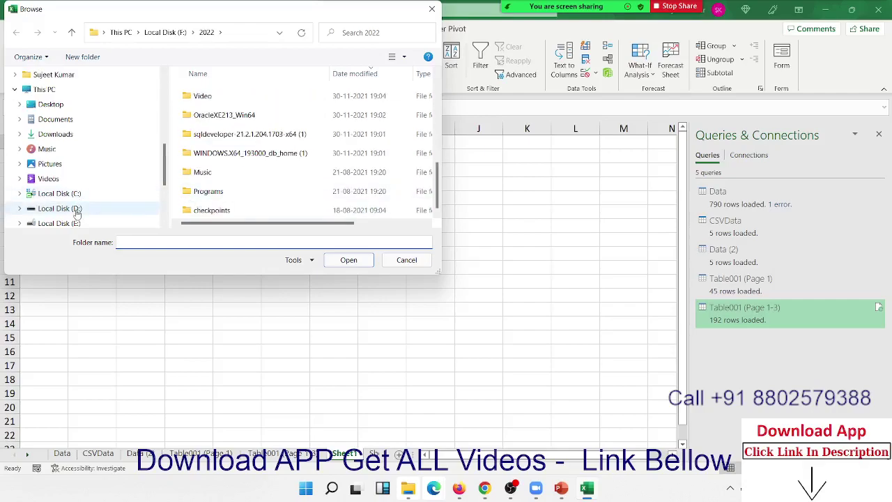
click(77, 222)
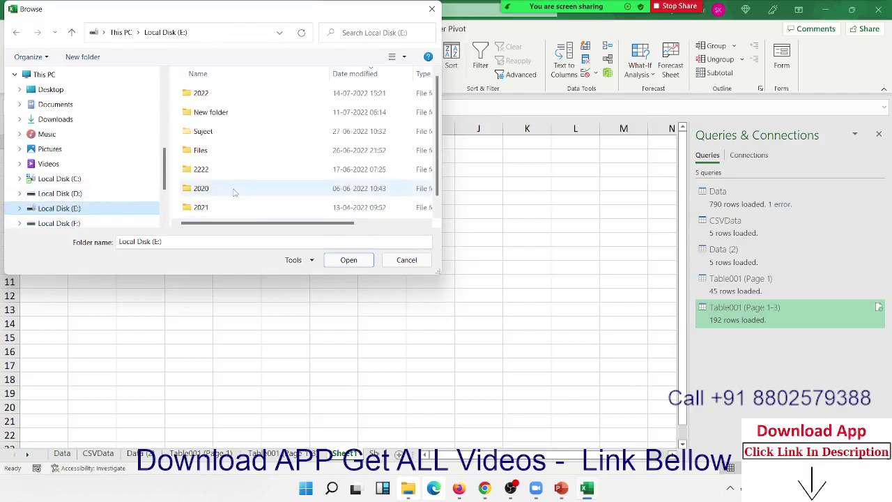
double_click(226, 171)
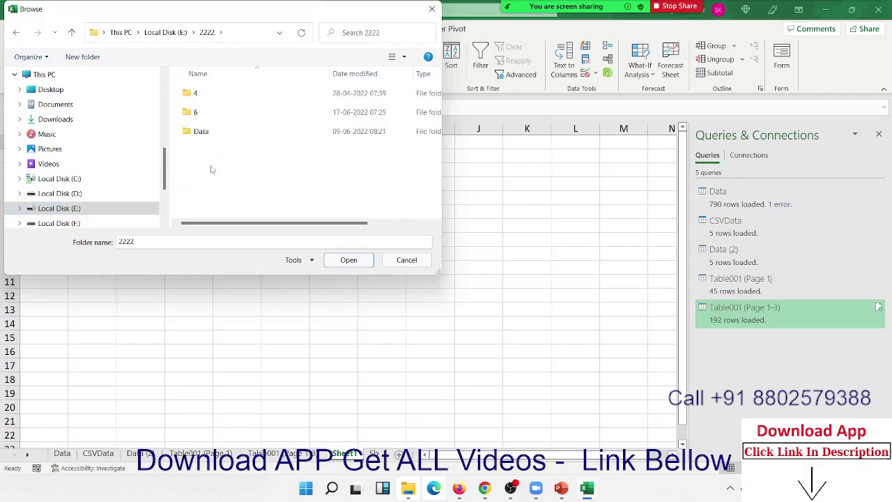
double_click(203, 135)
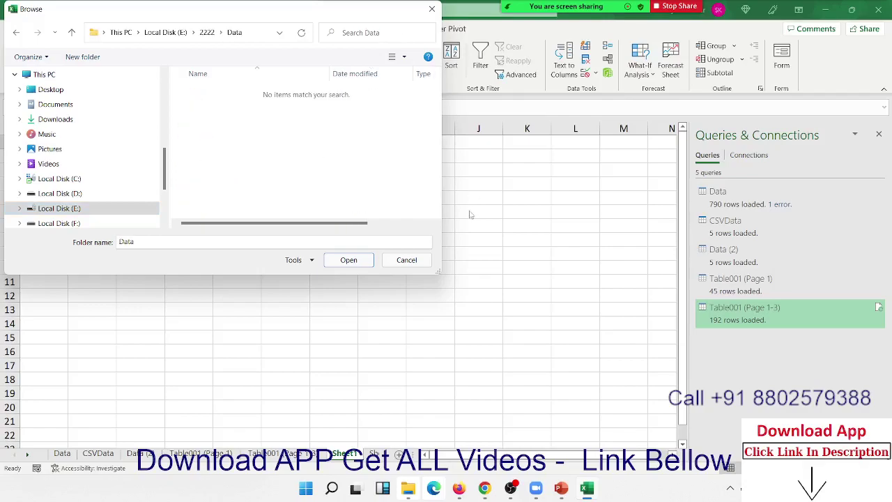
- Confirm E:\2222\Data as the source and choose Combine & Transform Data for its eight text files
click(359, 261)
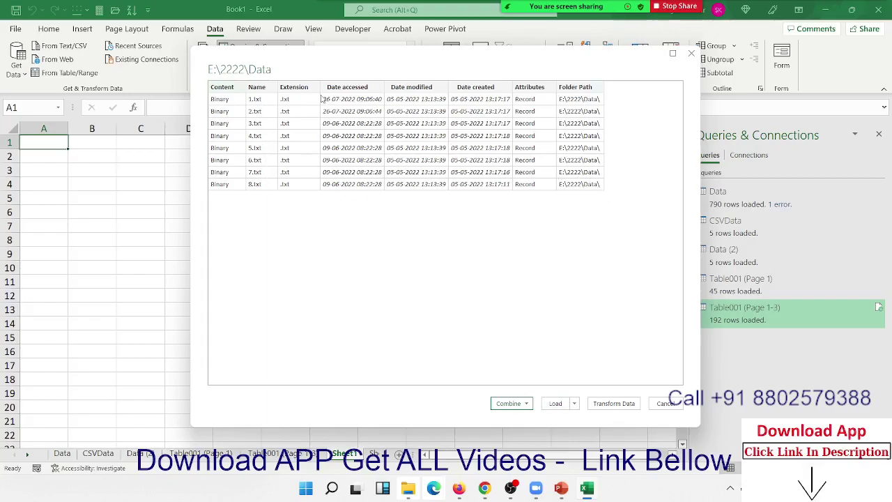
click(526, 404)
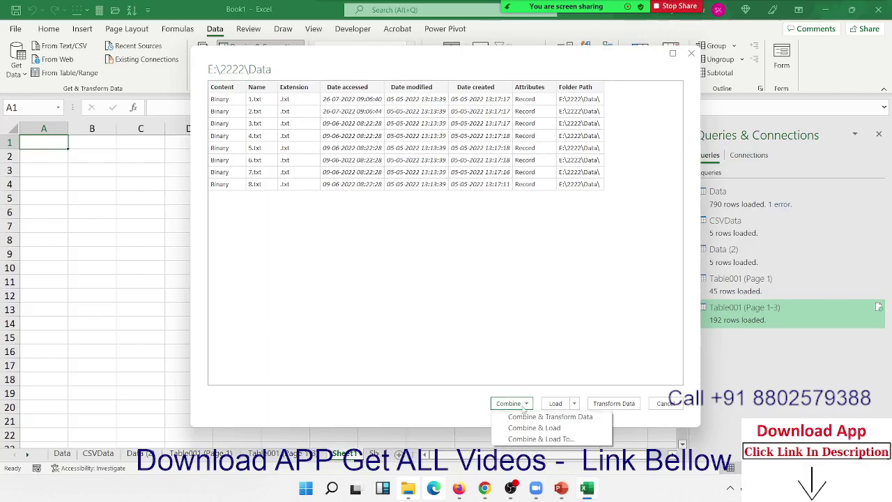
click(514, 404)
click(514, 405)
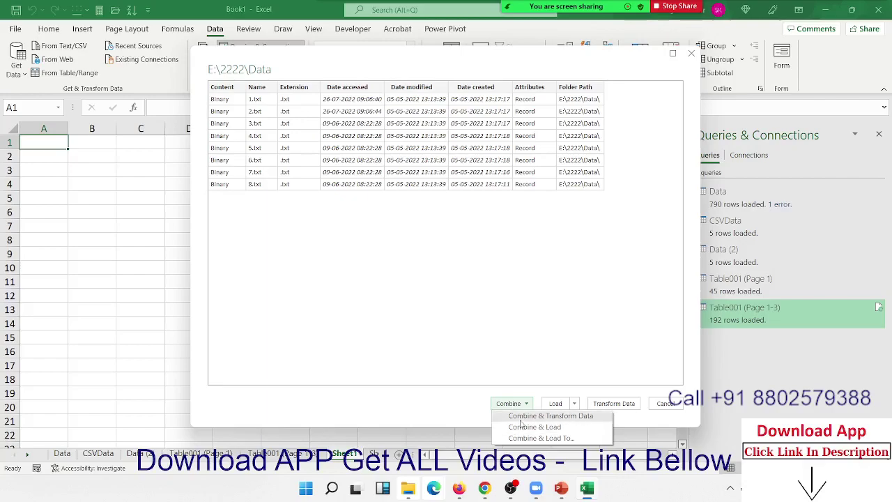
click(521, 425)
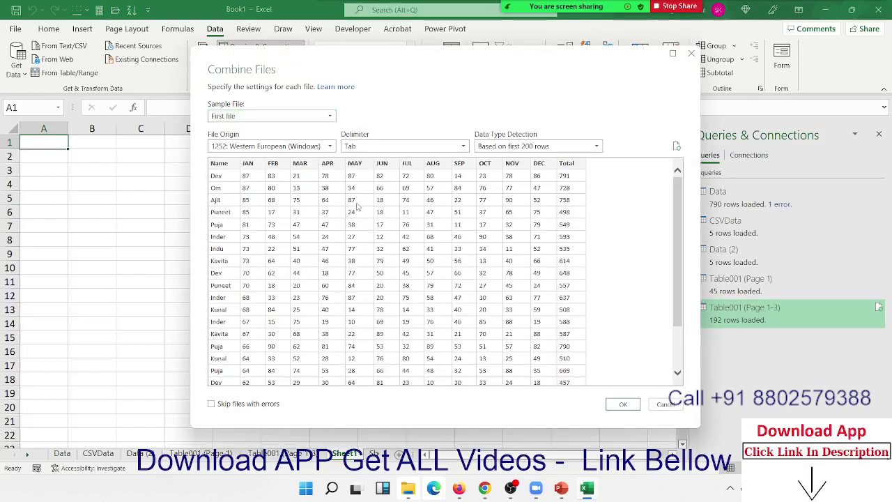
- Set 1.txt as the sample file, tick Skip files with errors, and confirm the combine
scroll(475, 284, down, 5)
scroll(460, 279, up, 5)
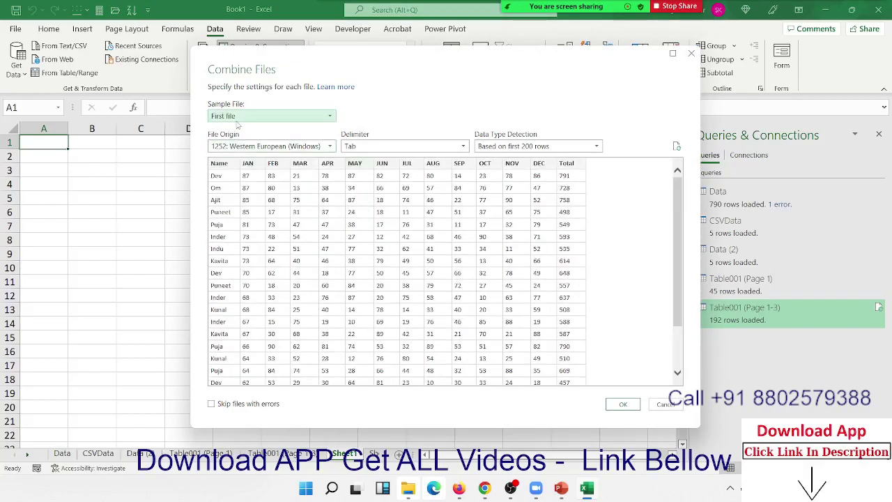
click(237, 119)
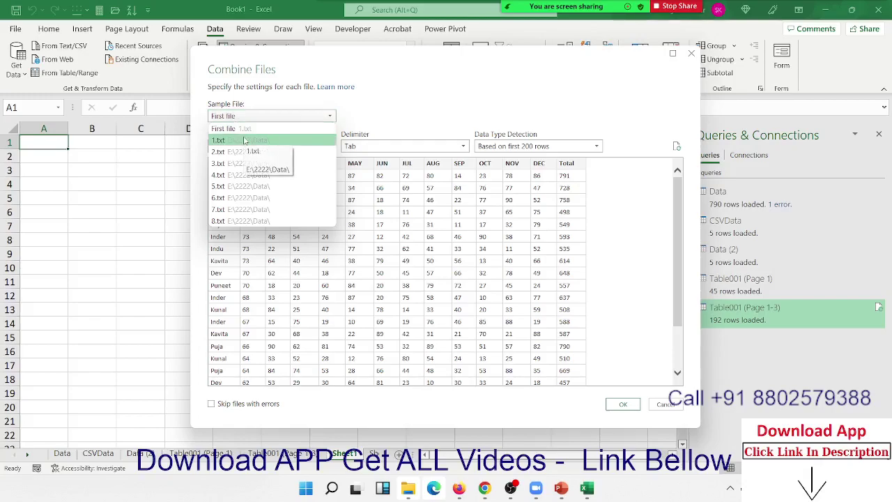
click(244, 141)
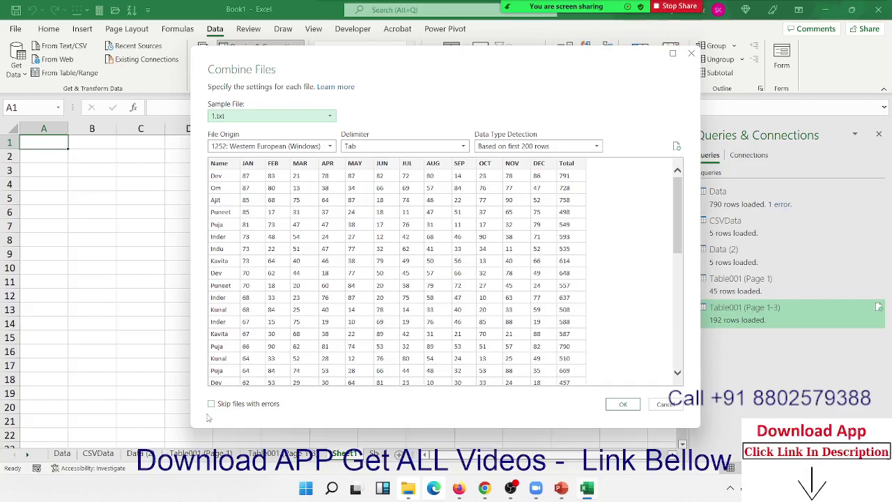
click(237, 407)
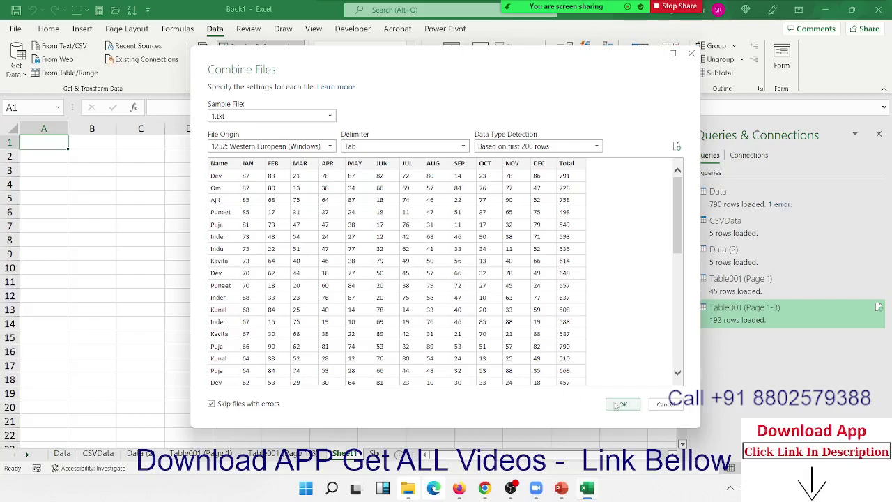
click(619, 405)
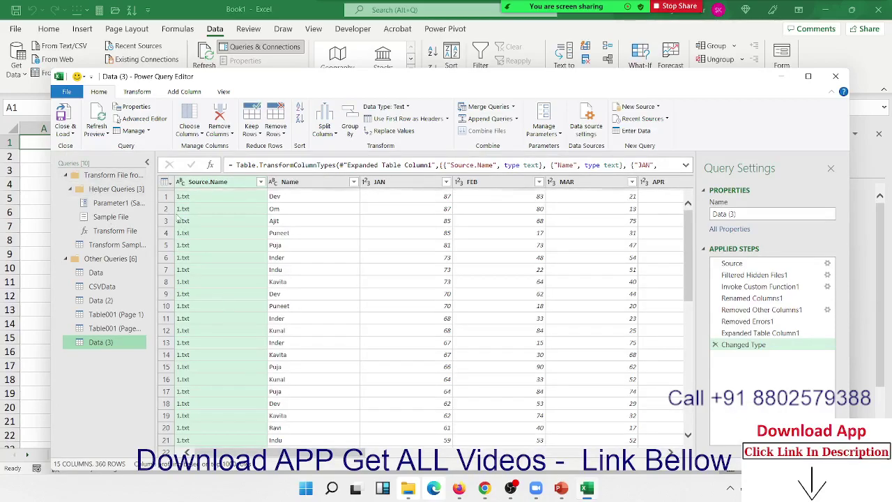
- Review the Data (3) rows in Power Query Editor, then Close & Load them as table Data_3
click(185, 208)
scroll(199, 247, down, 5)
scroll(199, 246, up, 2)
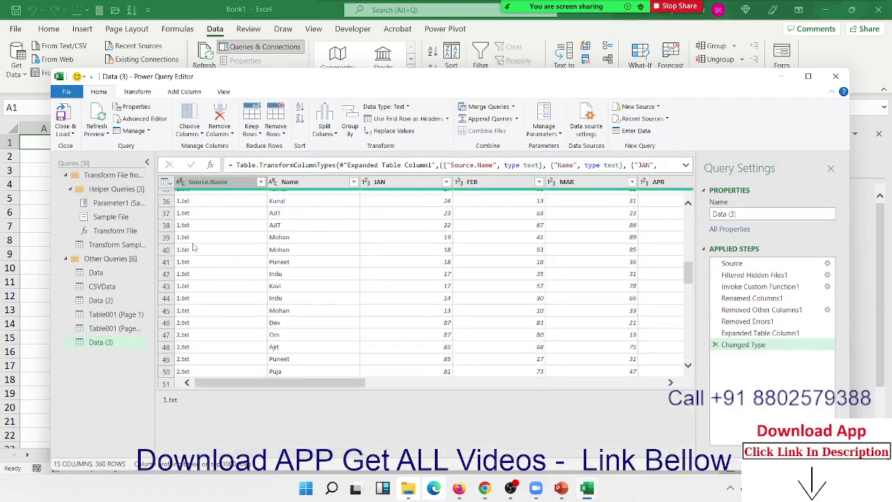
scroll(194, 247, up, 3)
scroll(194, 247, down, 10)
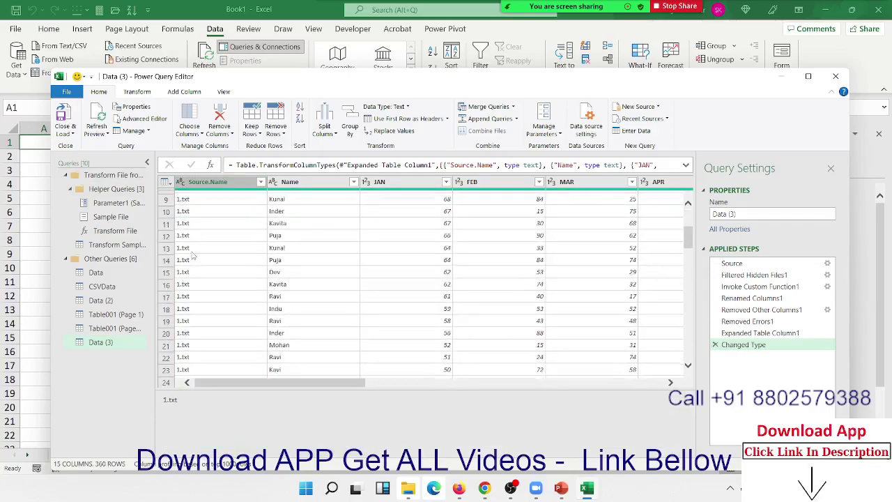
scroll(194, 248, down, 12)
scroll(194, 250, down, 12)
scroll(194, 252, down, 11)
scroll(193, 253, down, 10)
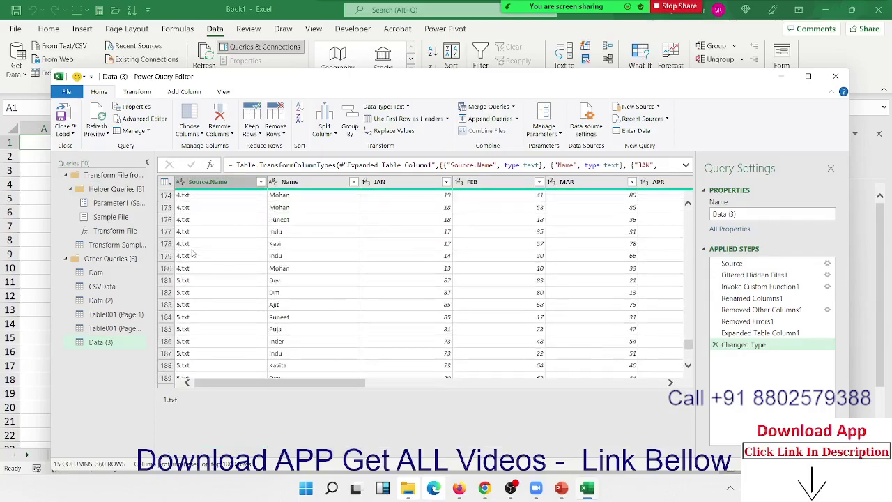
scroll(194, 252, down, 10)
scroll(194, 252, down, 9)
click(61, 115)
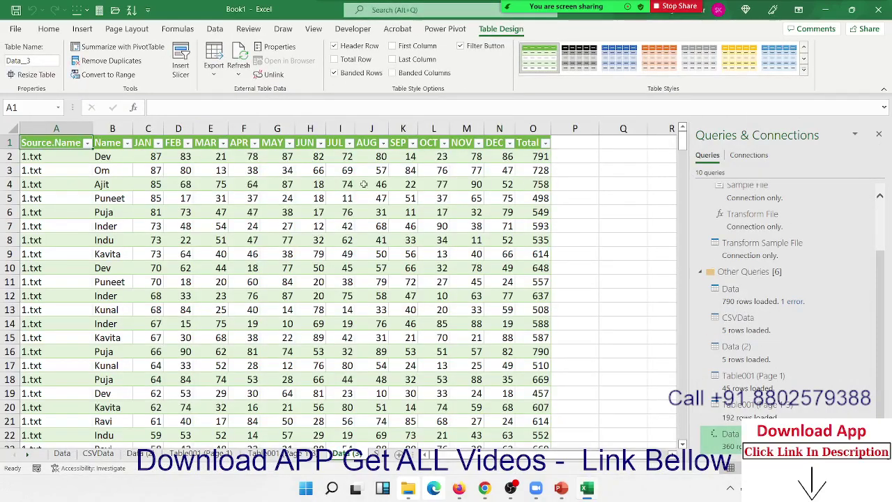
click(340, 184)
scroll(415, 241, down, 20)
scroll(414, 240, down, 20)
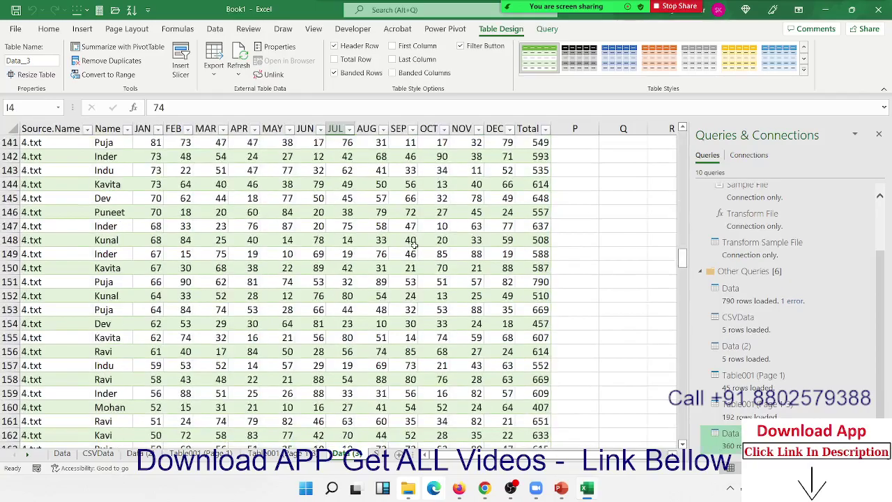
scroll(414, 241, down, 5)
scroll(415, 241, down, 20)
scroll(414, 244, down, 1)
scroll(415, 244, down, 20)
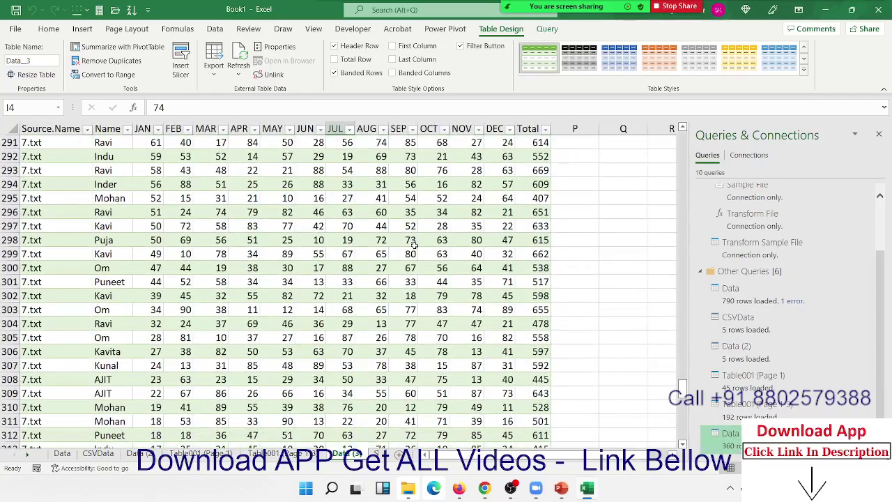
scroll(415, 244, down, 17)
scroll(415, 244, down, 3)
scroll(415, 244, up, 20)
scroll(415, 243, up, 5)
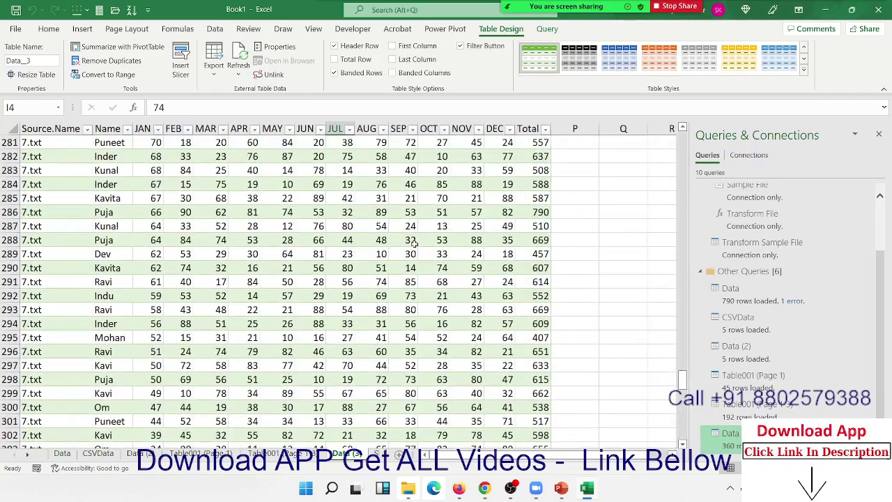
scroll(415, 244, up, 20)
scroll(413, 242, up, 20)
scroll(319, 200, up, 17)
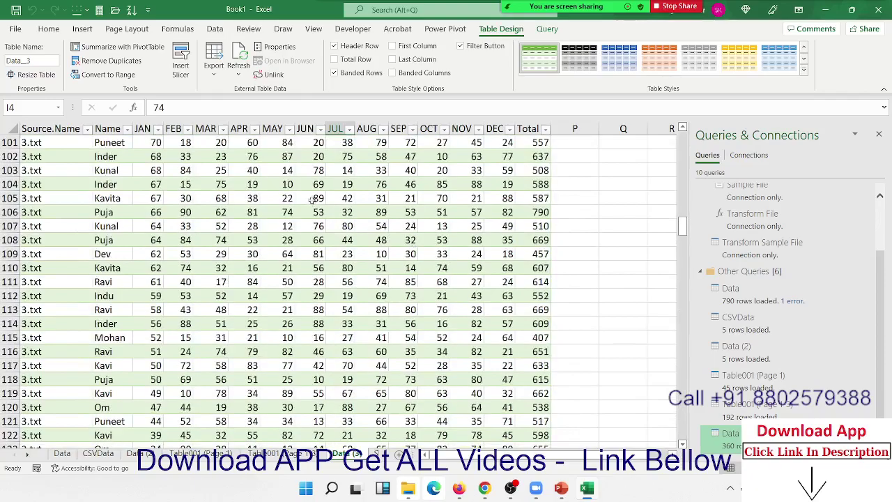
scroll(319, 201, up, 2)
scroll(319, 200, up, 20)
scroll(318, 201, up, 7)
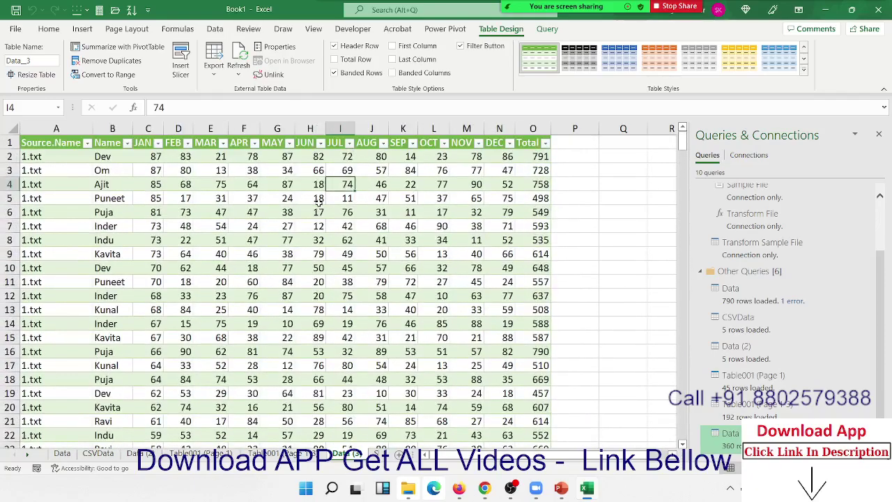
click(319, 199)
click(499, 17)
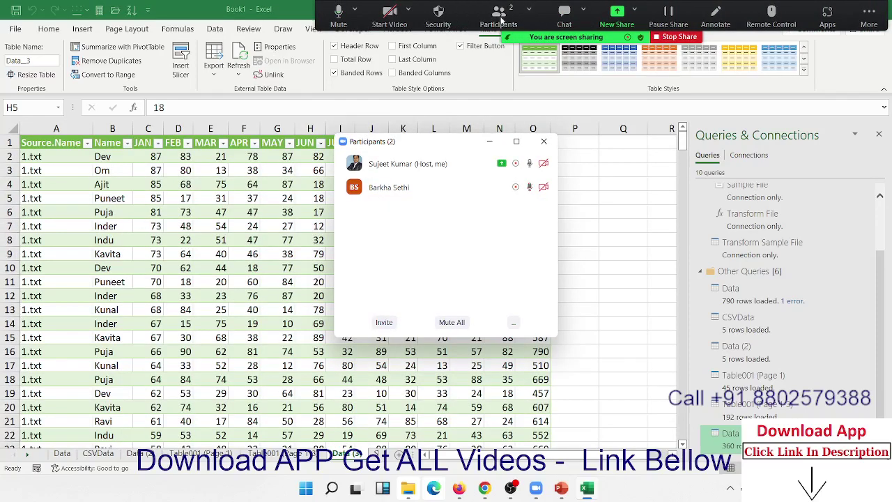
click(544, 140)
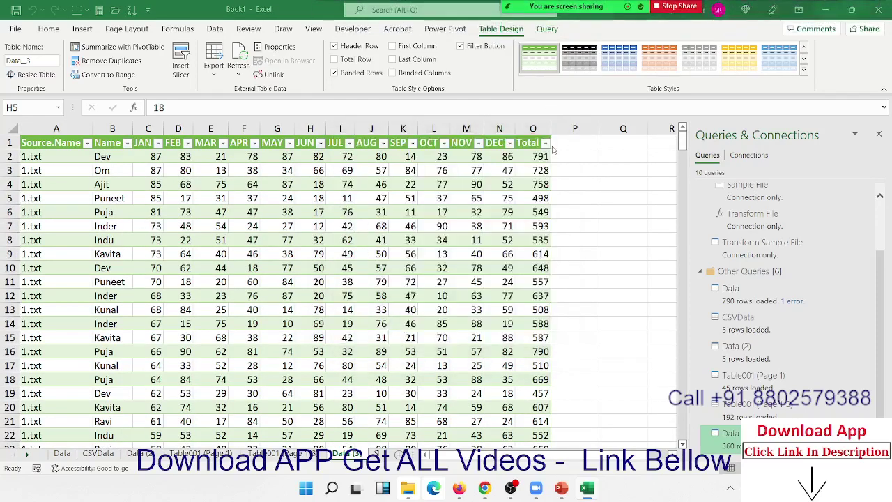